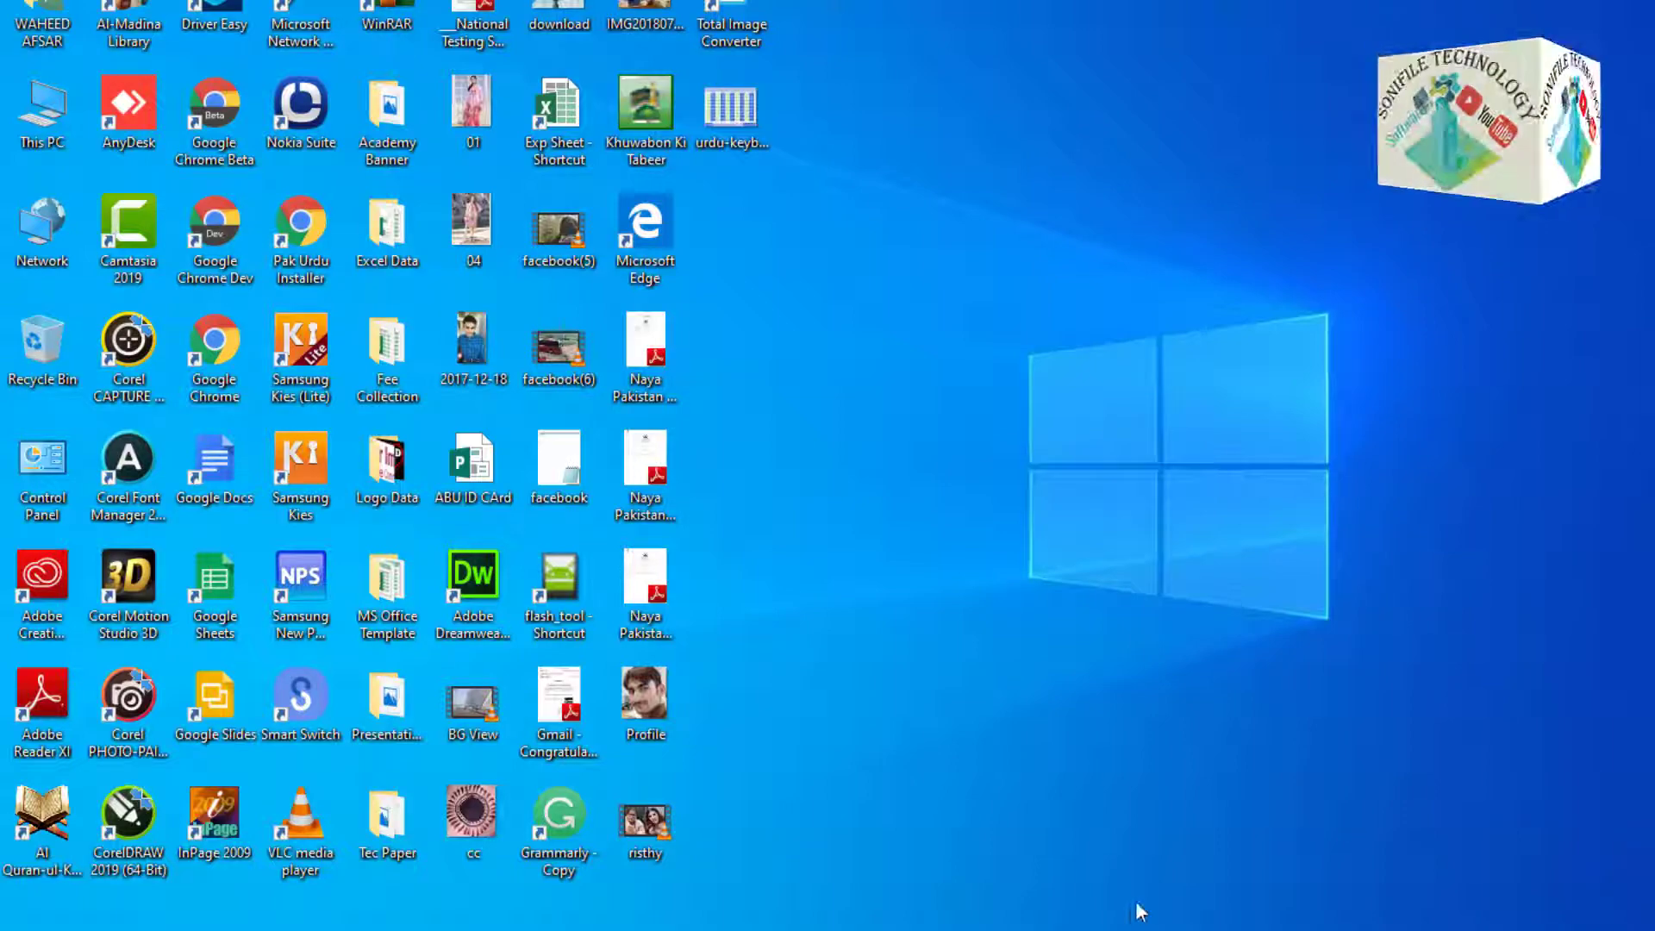
Open Adobe Illustrator CS6 (64 Bit) and create a 1080 × 720 px document named Logo.
click(21, 929)
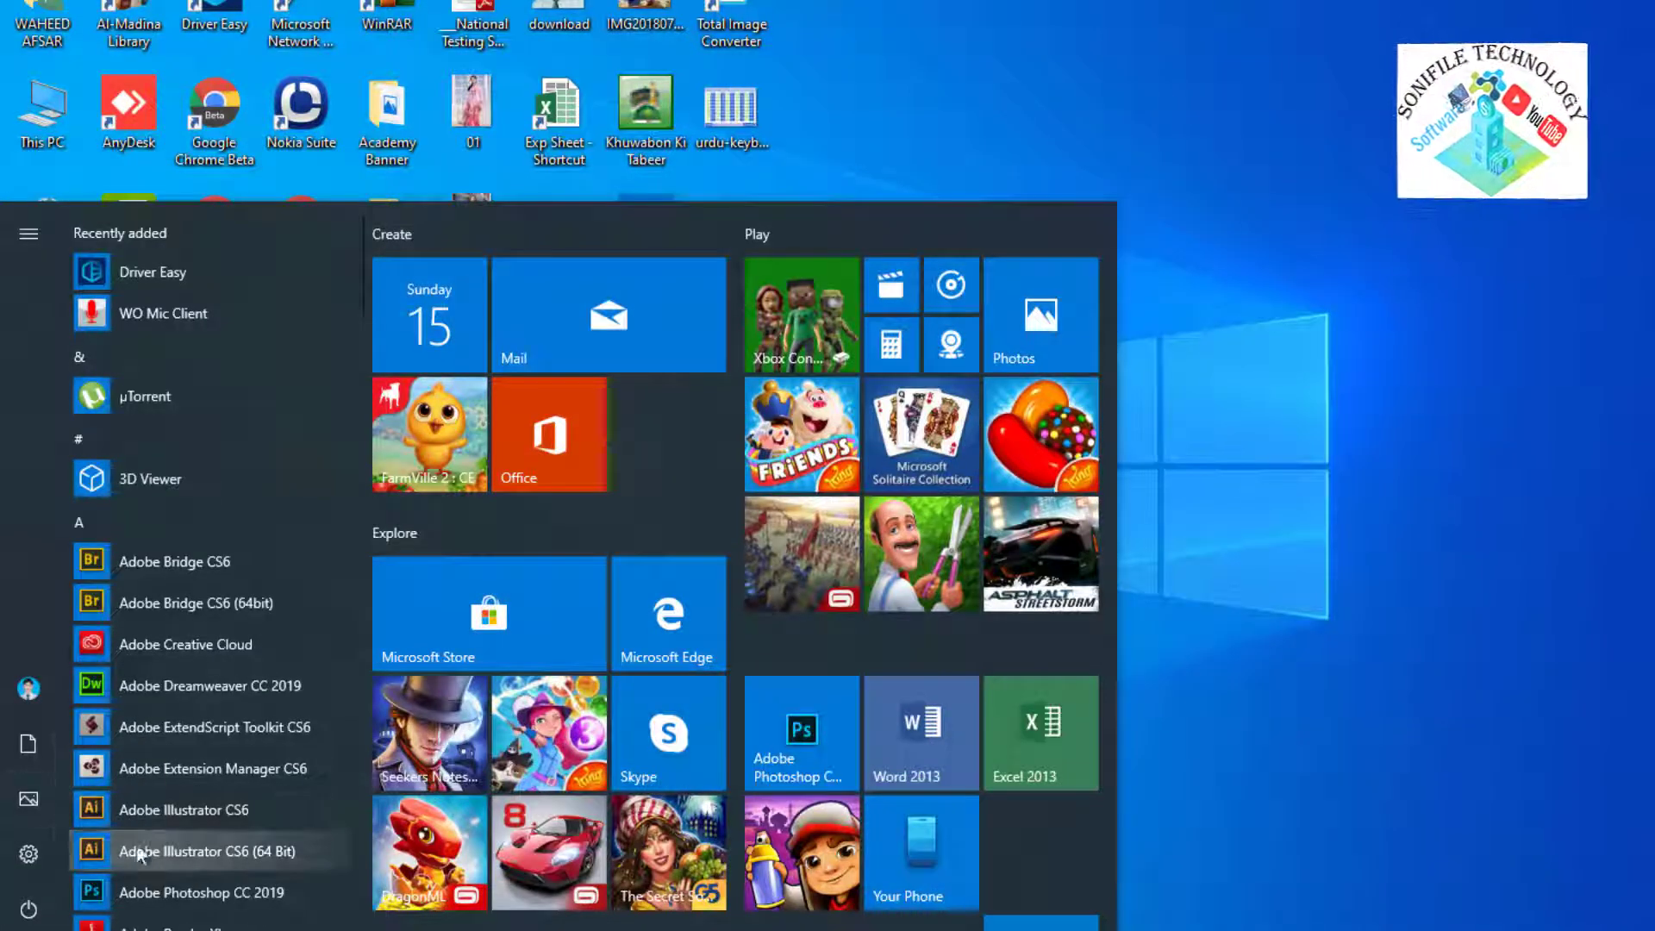
click(158, 853)
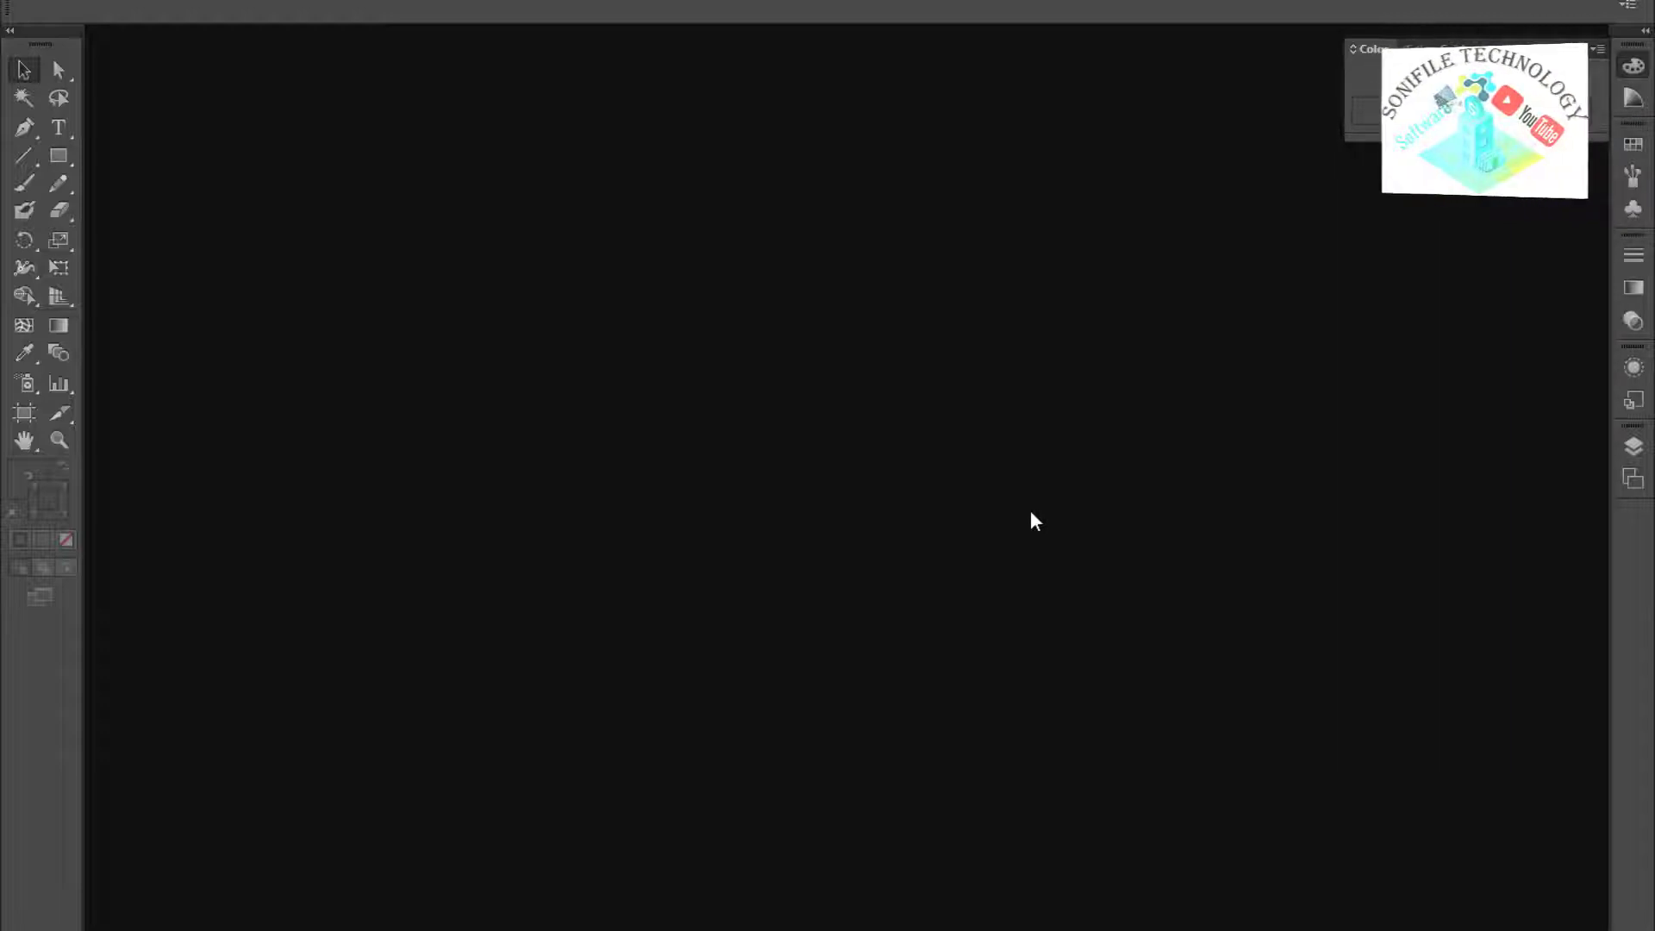
key(ctrl+n)
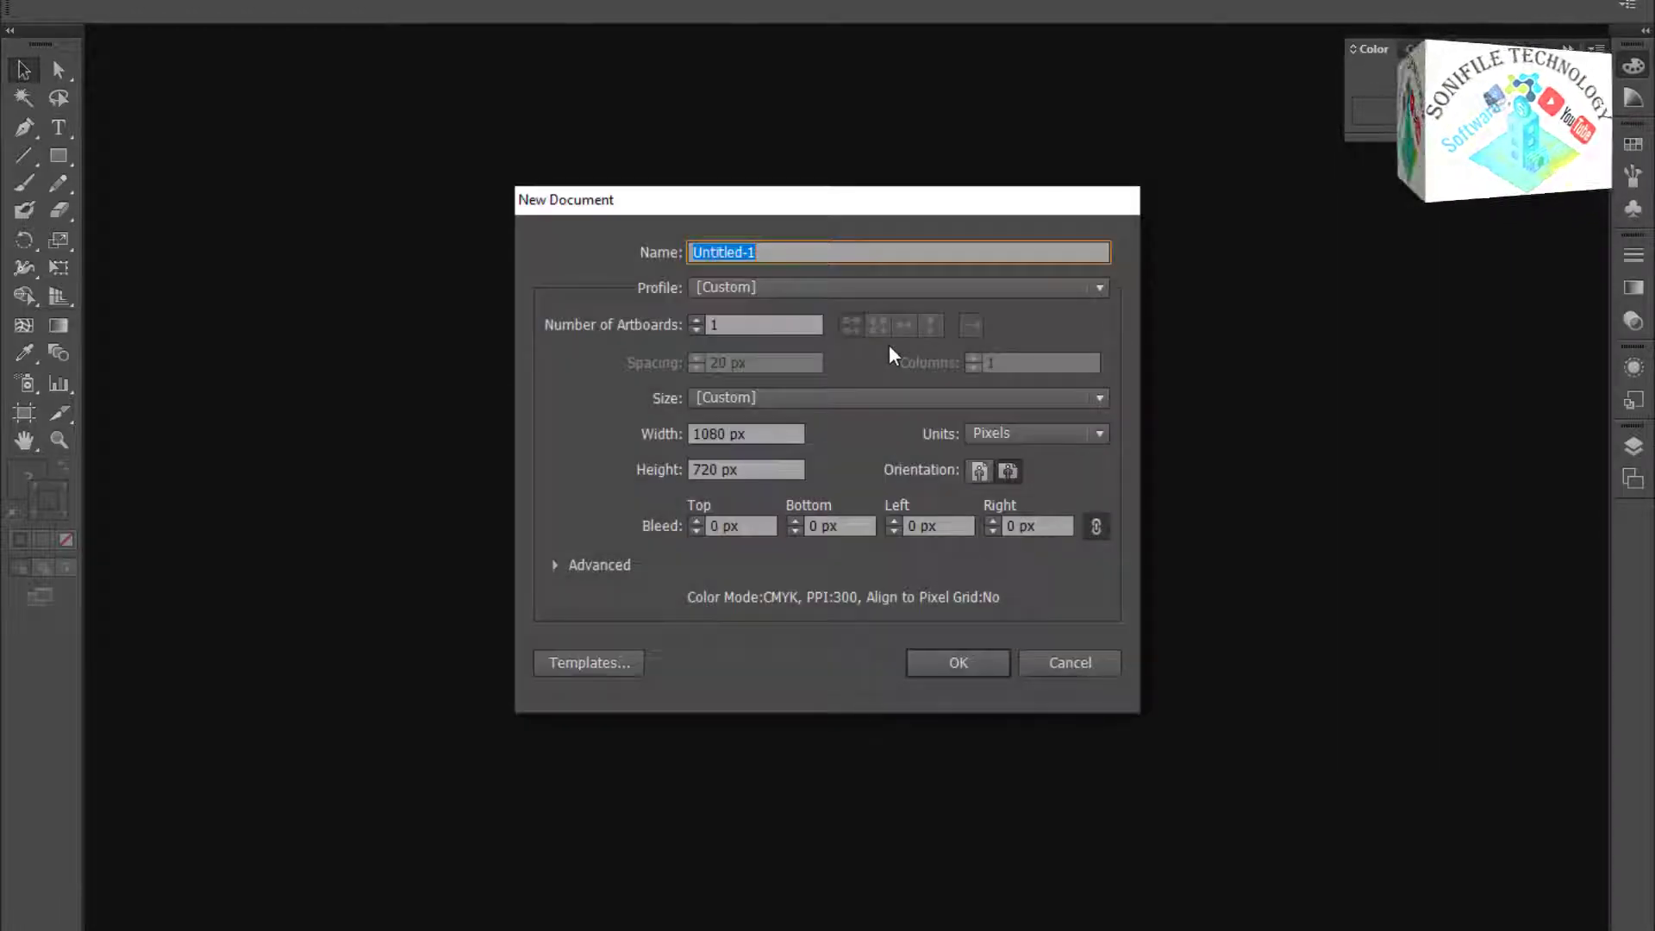
text(Logo)
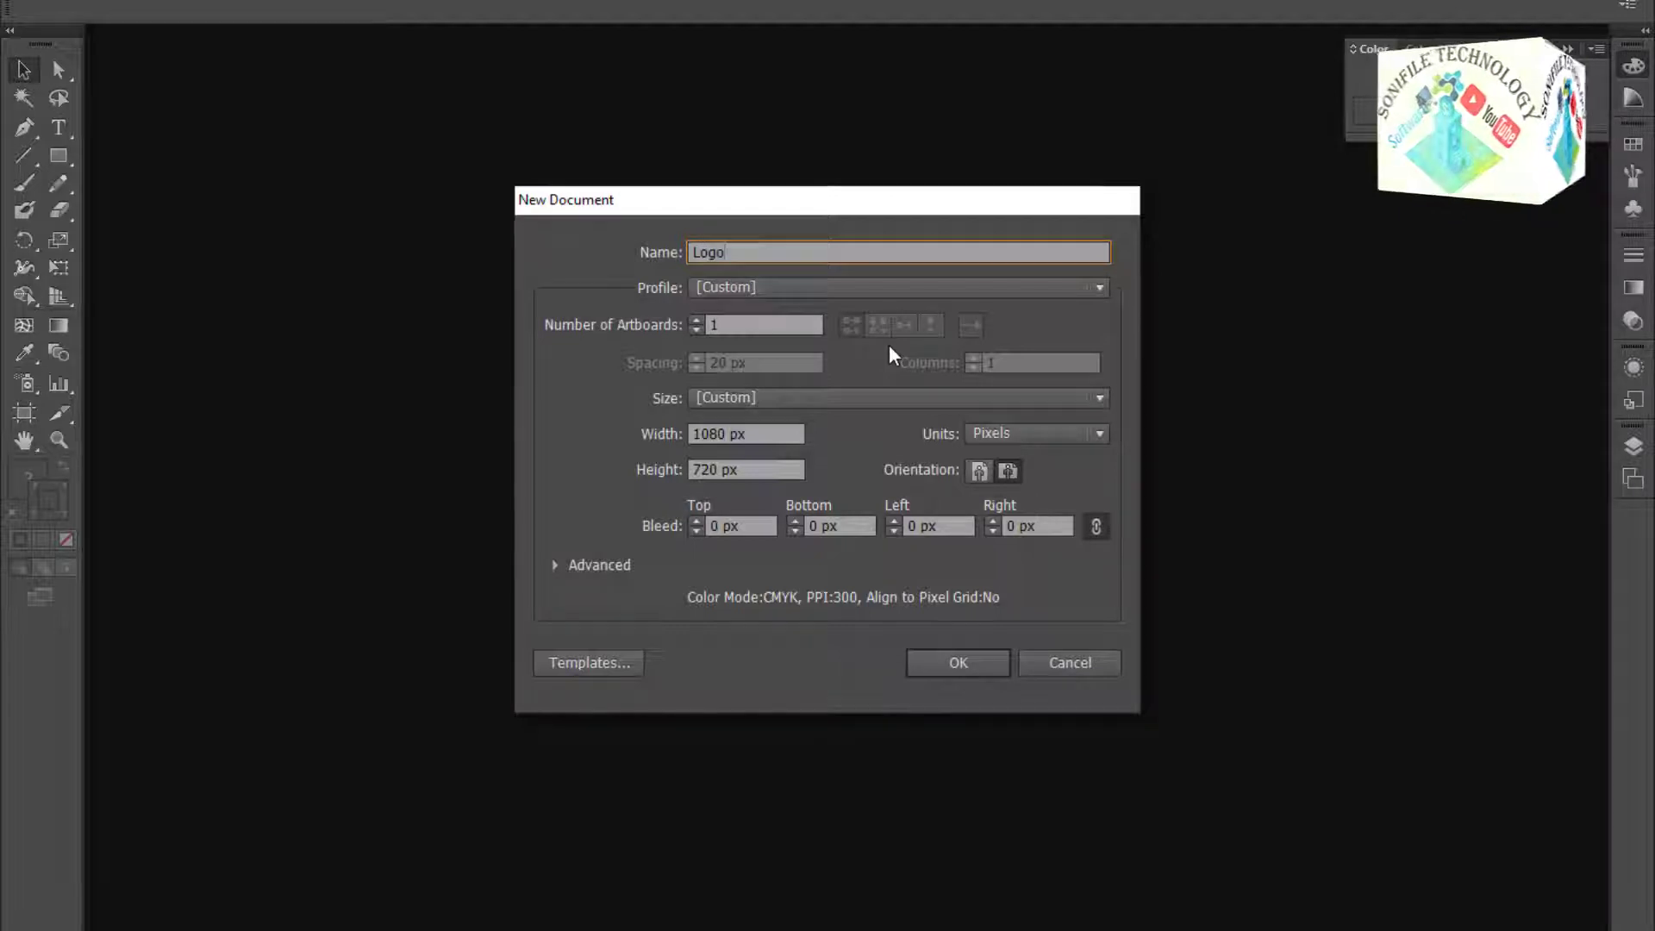
key(Return)
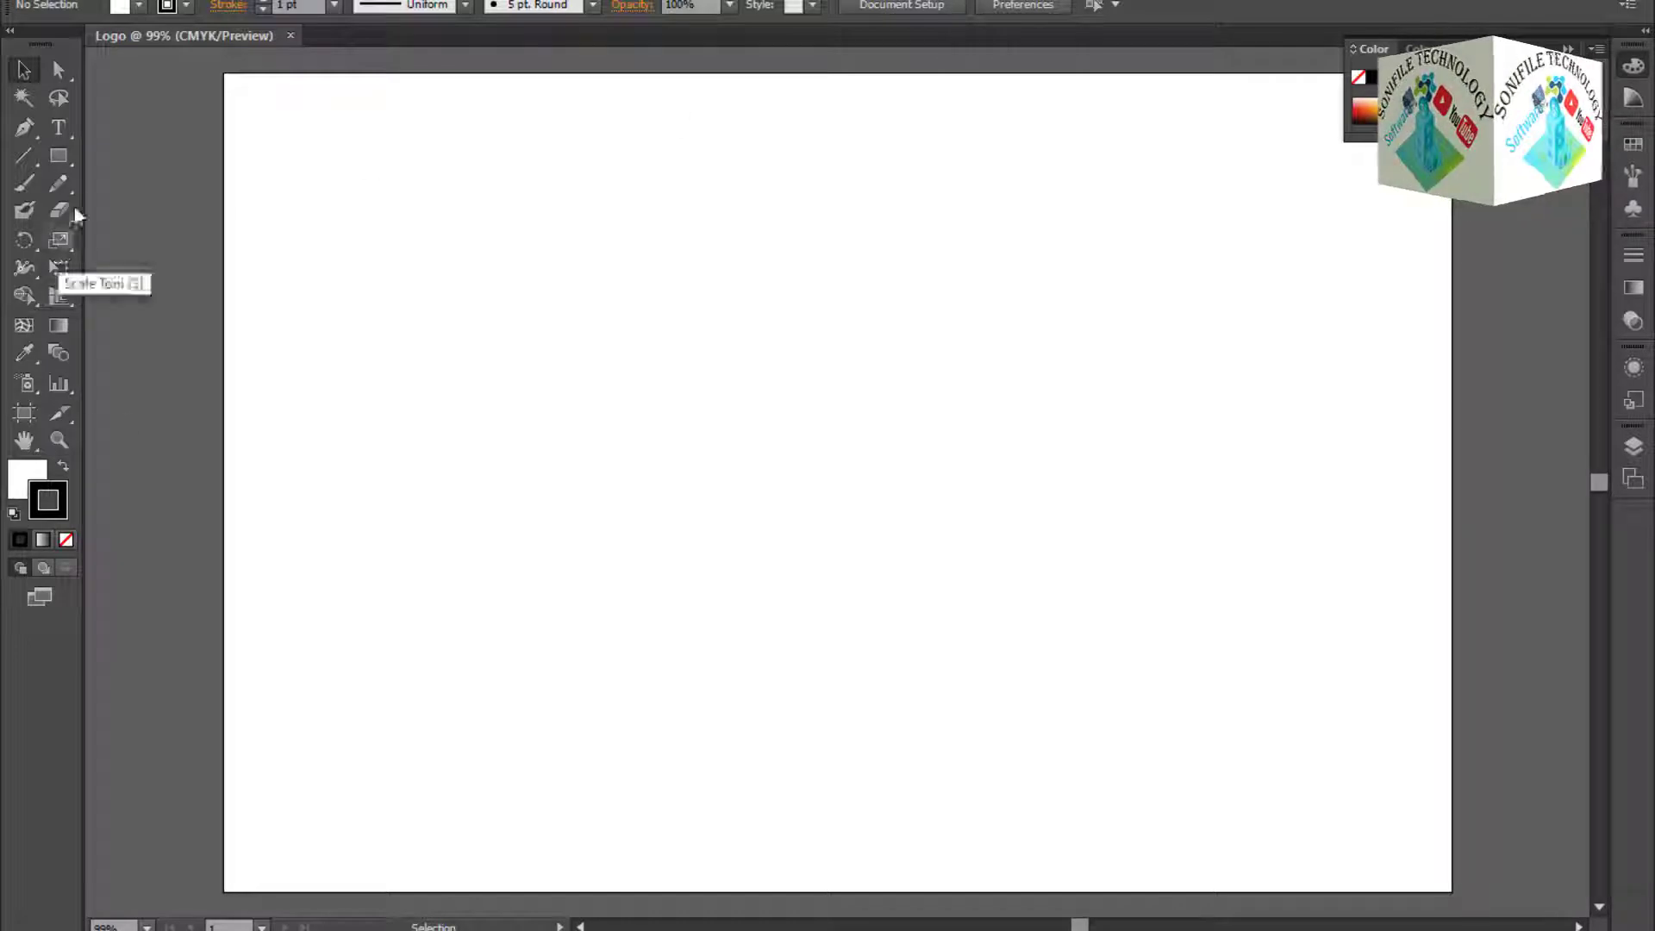
Draw a circle about 425 px in diameter near the middle of the artboard with the Ellipse Tool.
click(66, 160)
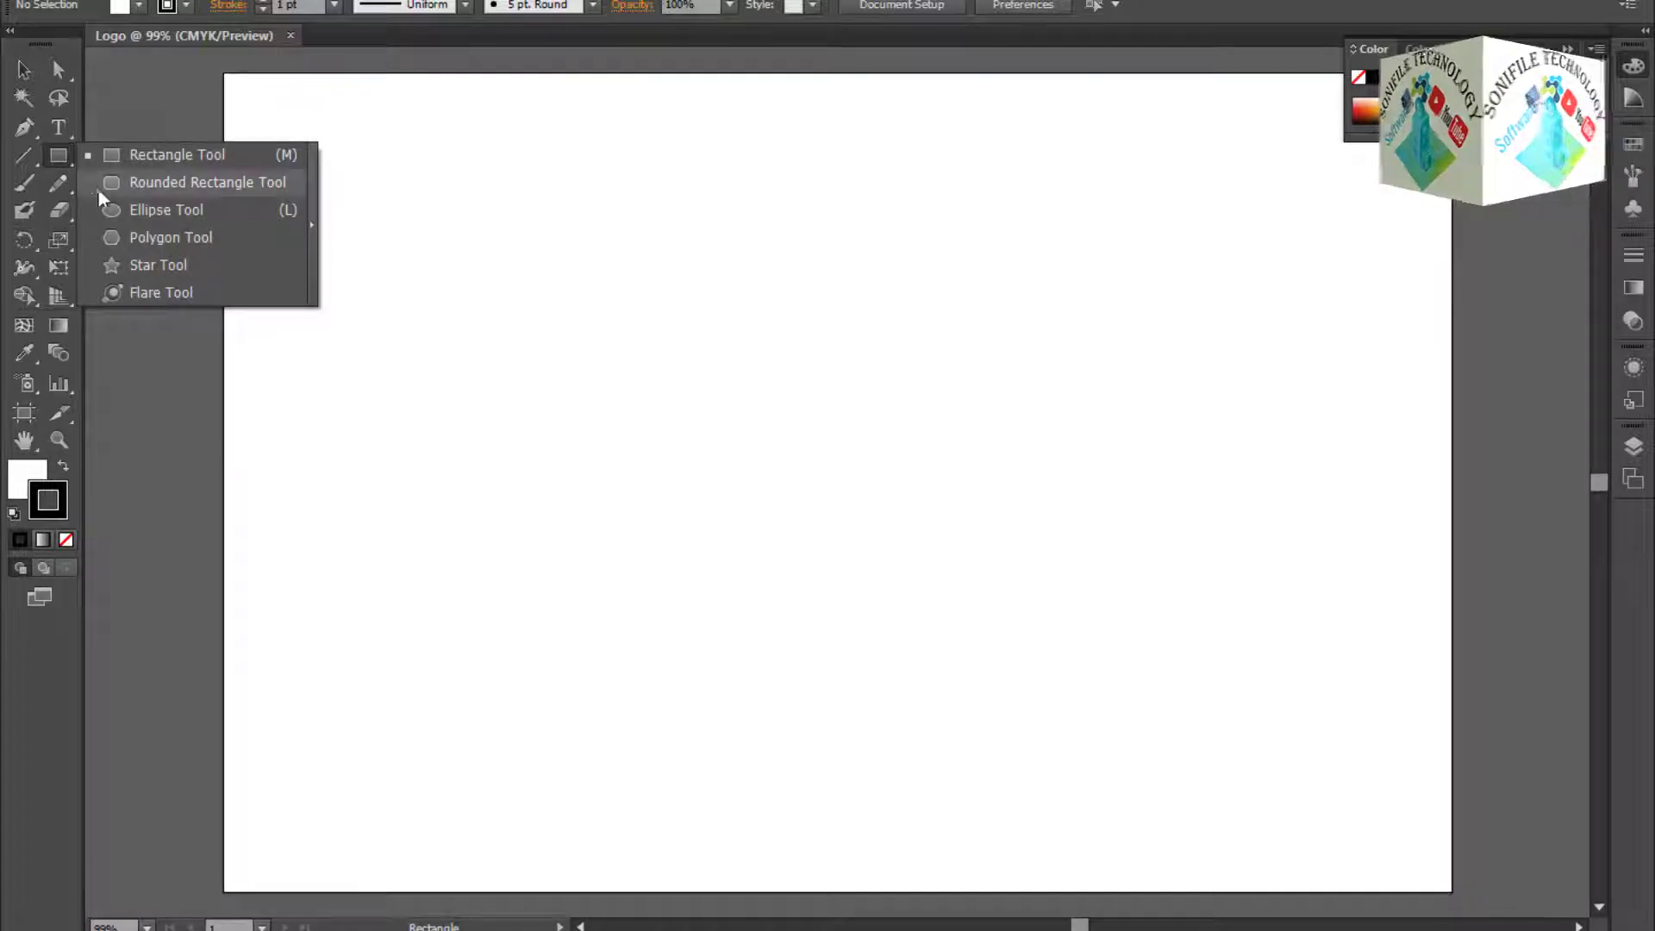
click(112, 209)
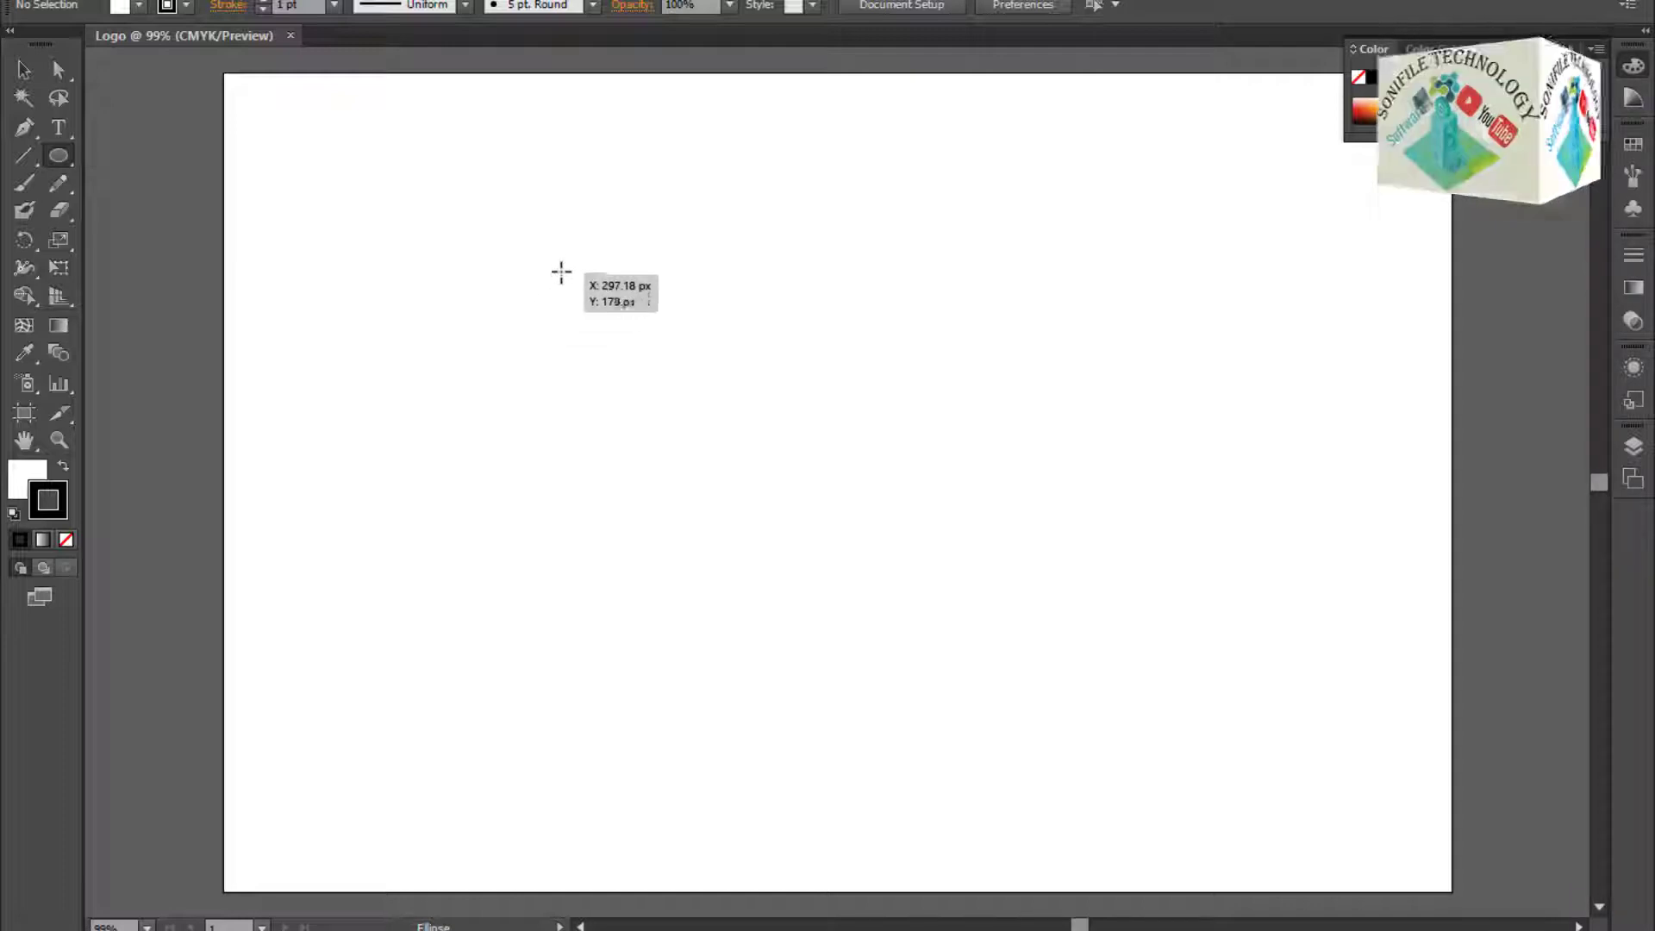
drag(561, 273, 957, 750)
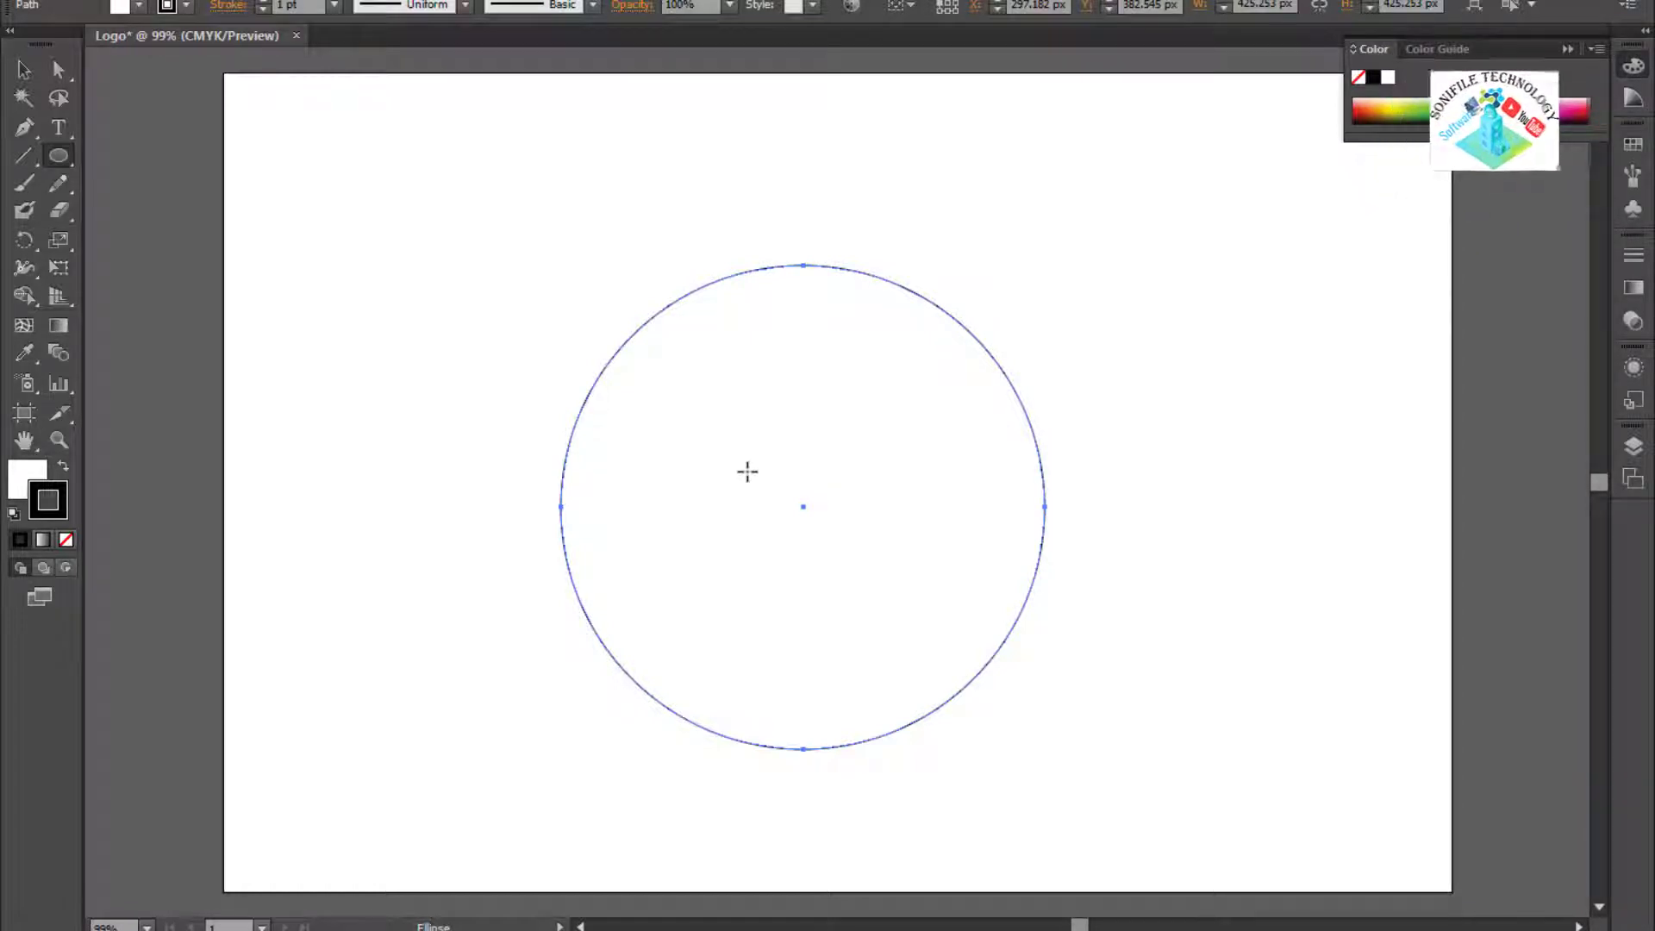
Make a proportionally scaled-down concentric copy of the circle, about 315 px in diameter, with the Scale Tool.
click(62, 239)
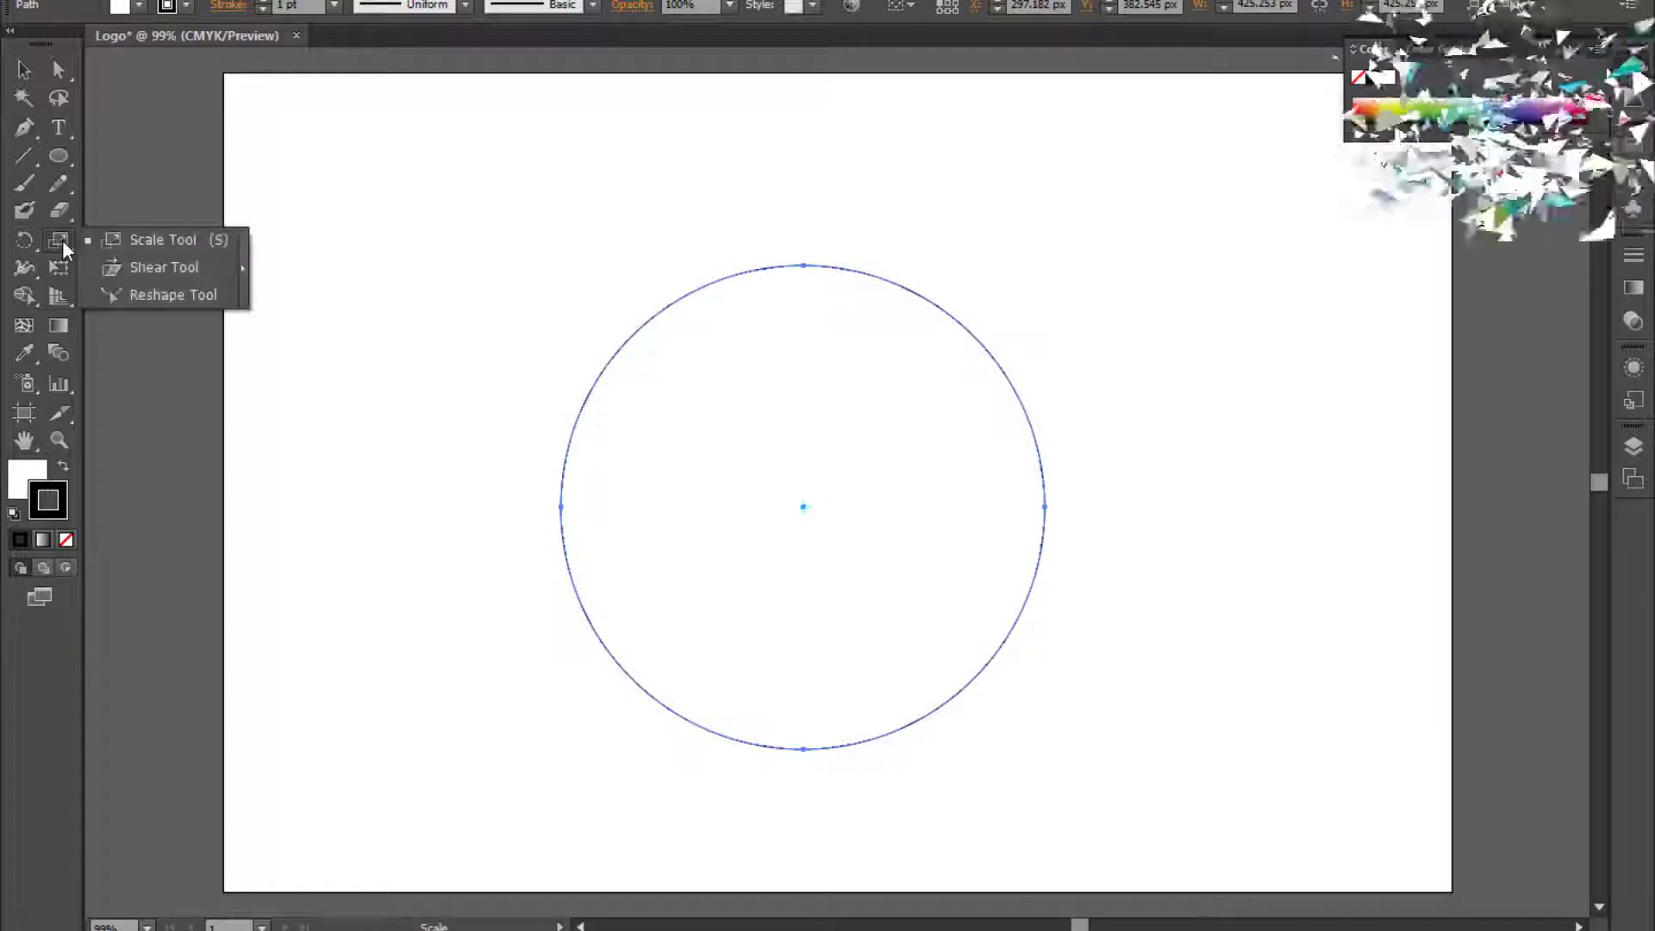
click(136, 242)
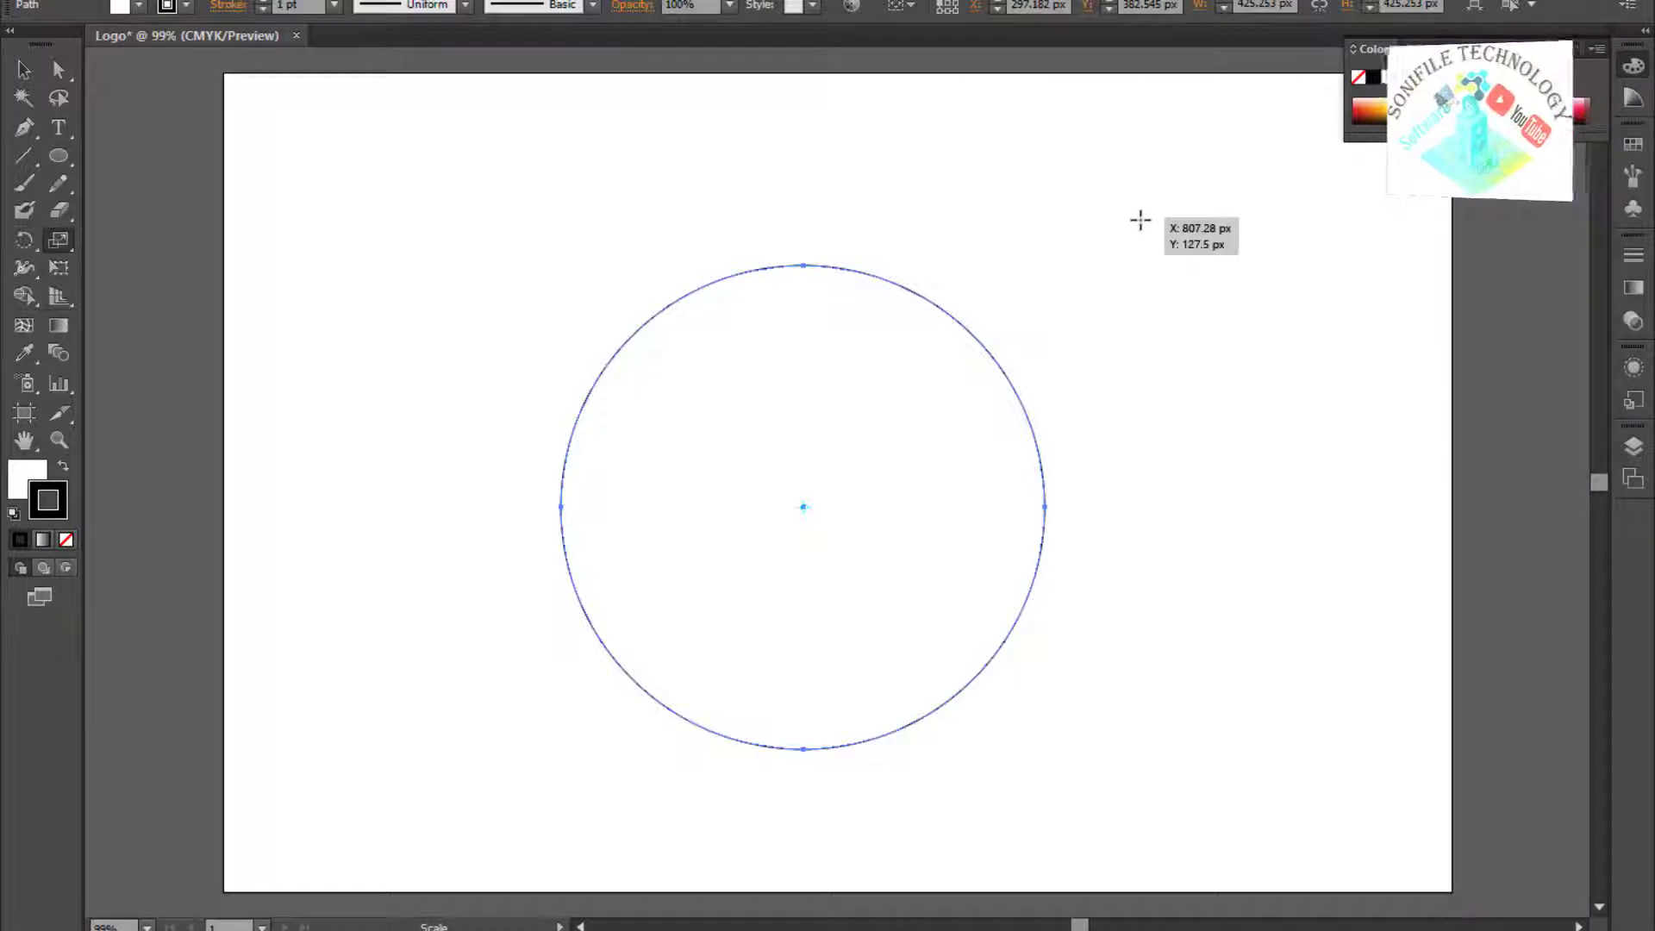
drag(1141, 217, 1072, 295)
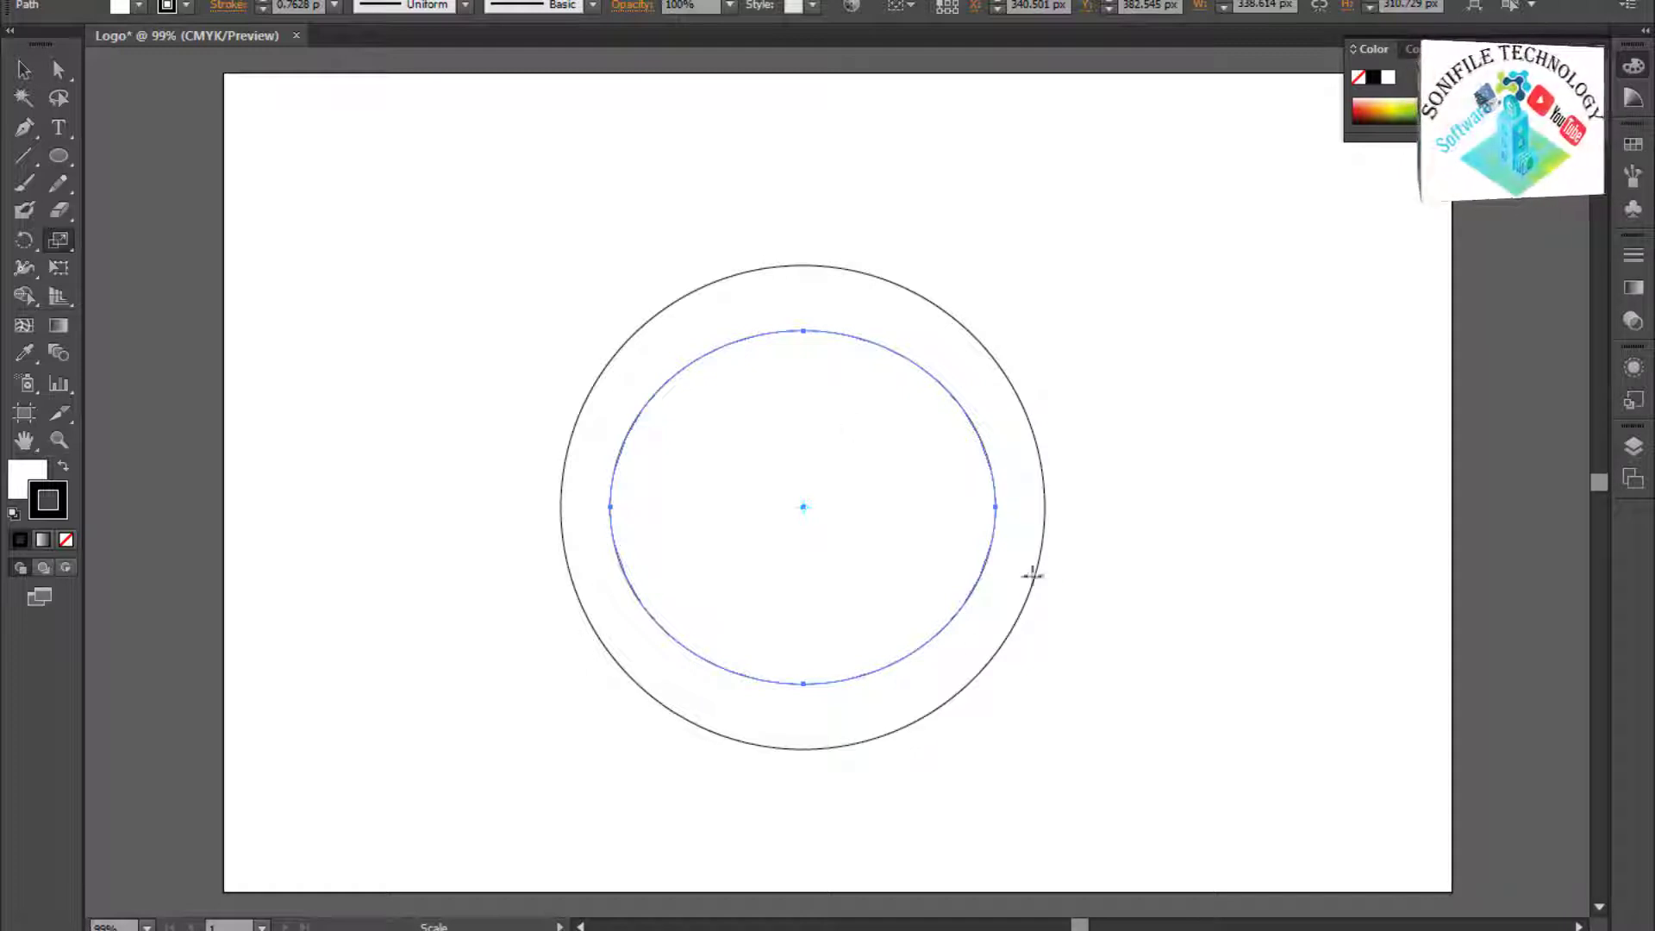
key(v)
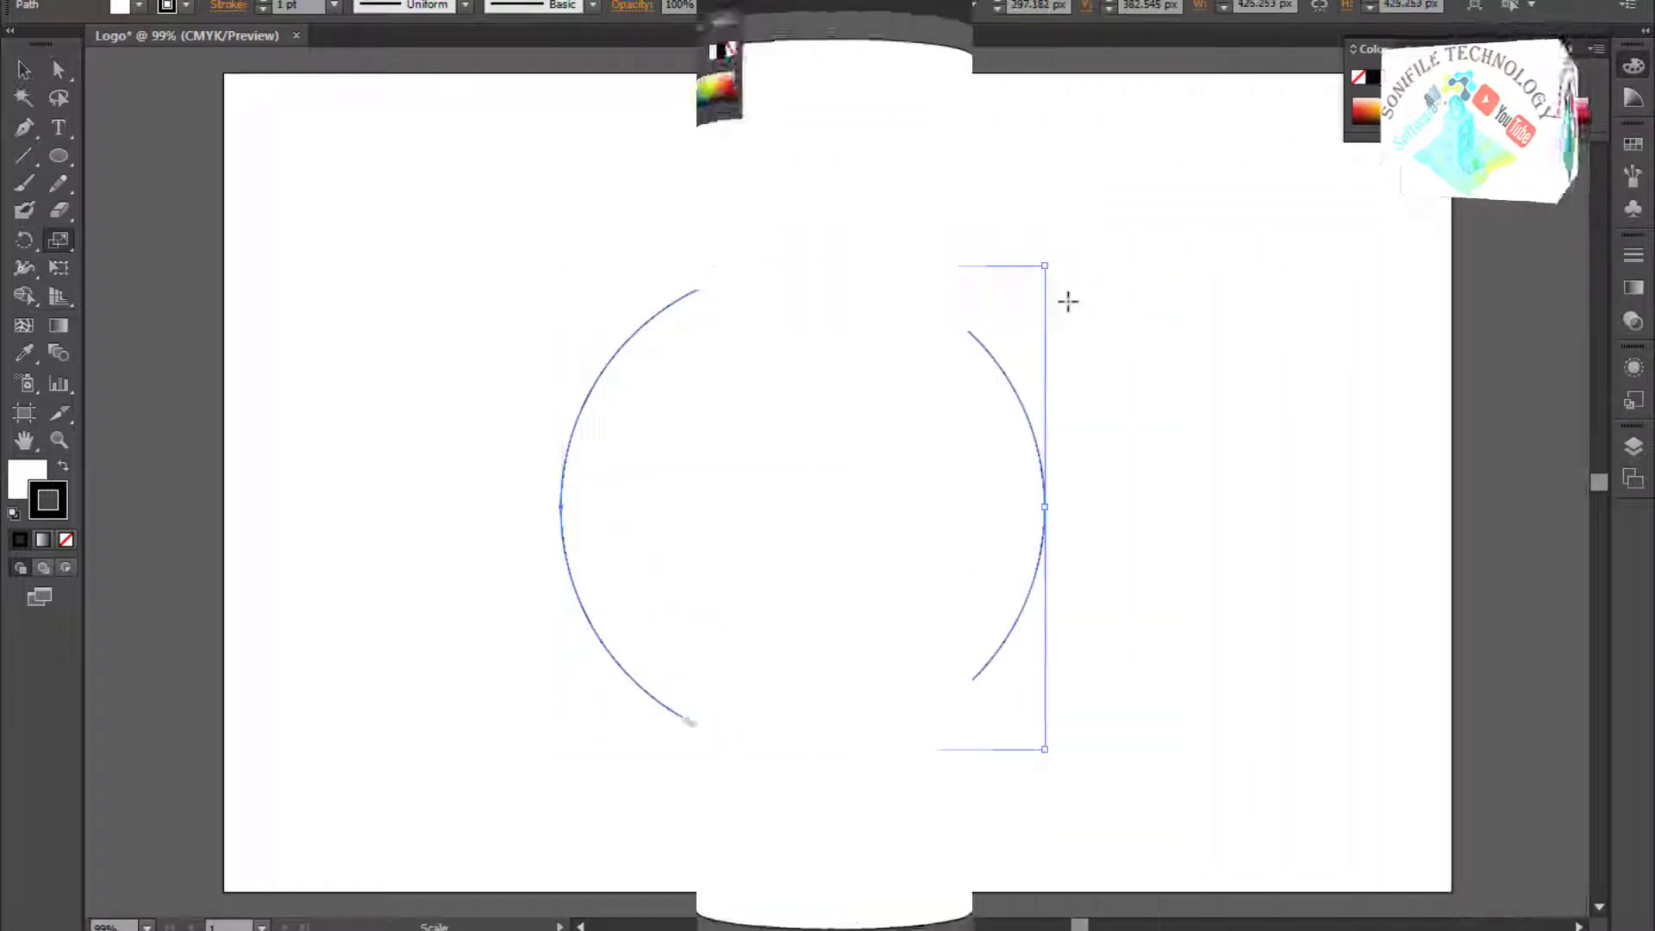
mouse_move(1156, 270)
mouse_down()
mouse_move(1149, 221)
mouse_move(1067, 299)
mouse_up()
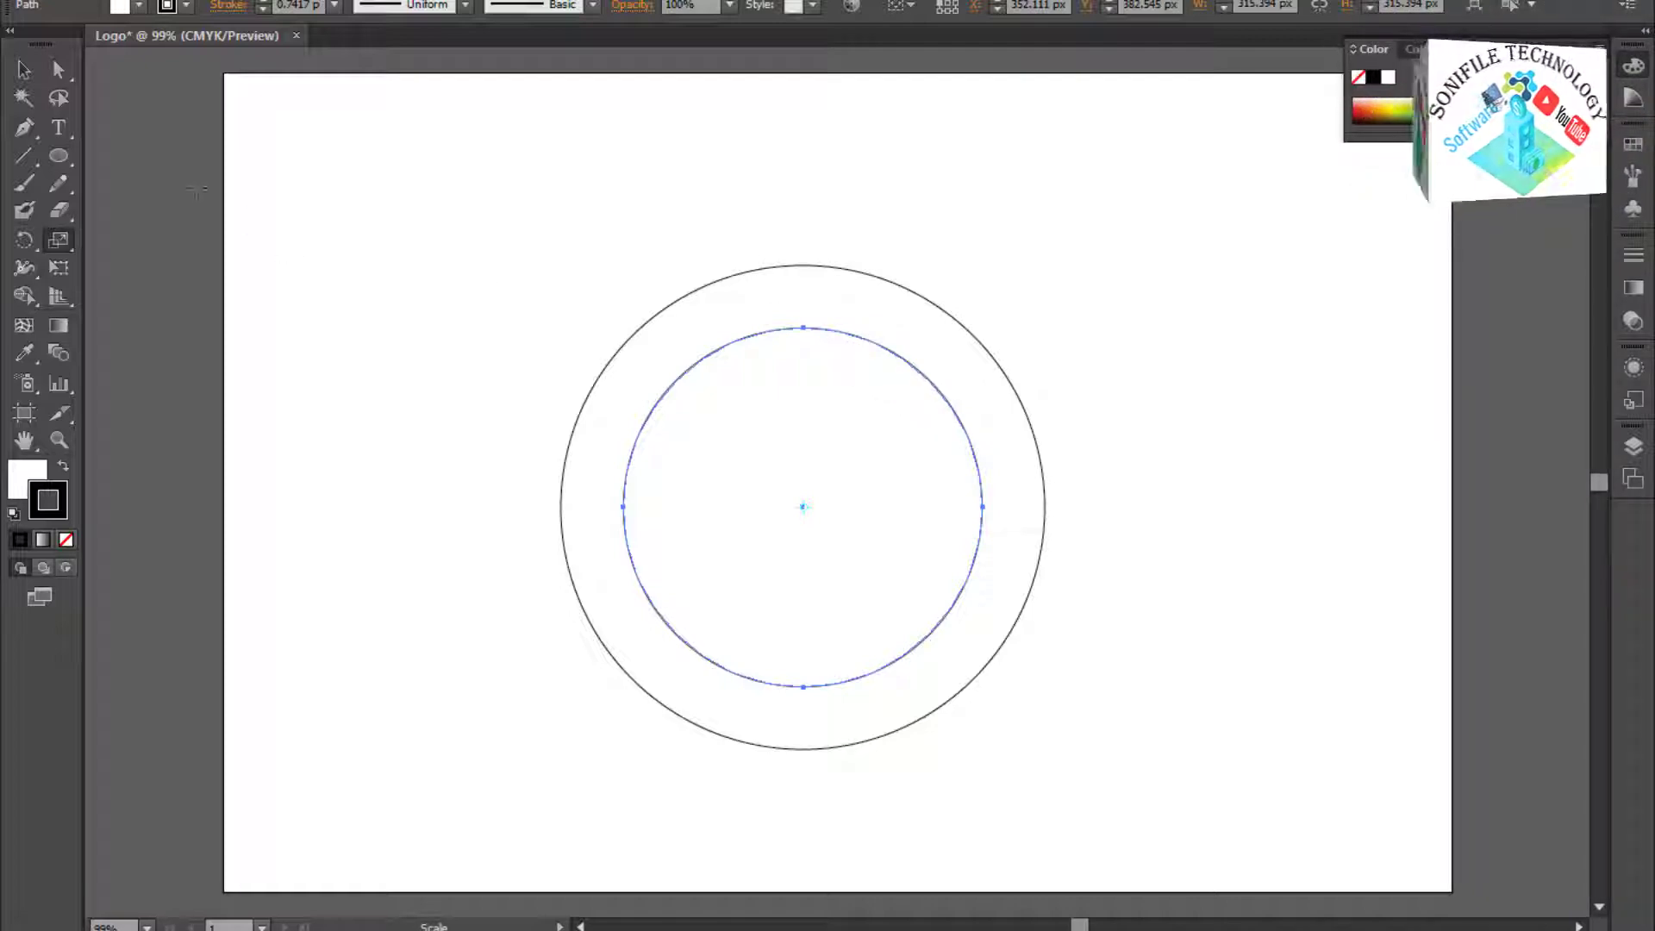
Add the text Smart Education Network along the outer circle with the Type on a Path Tool.
click(69, 131)
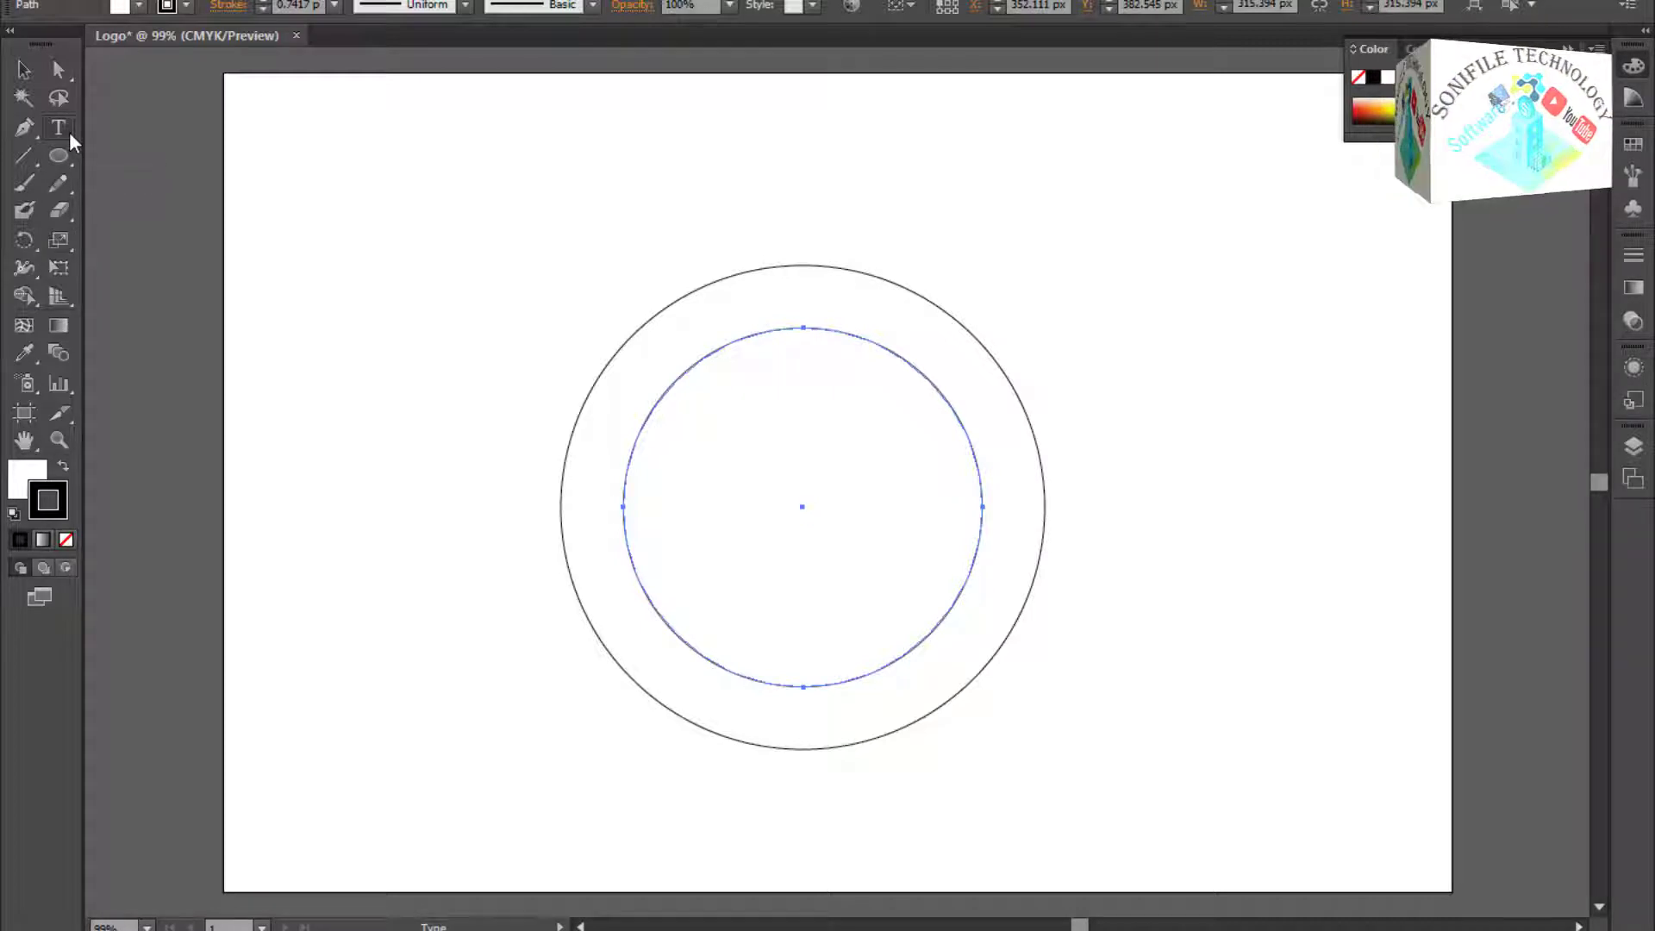
click(137, 183)
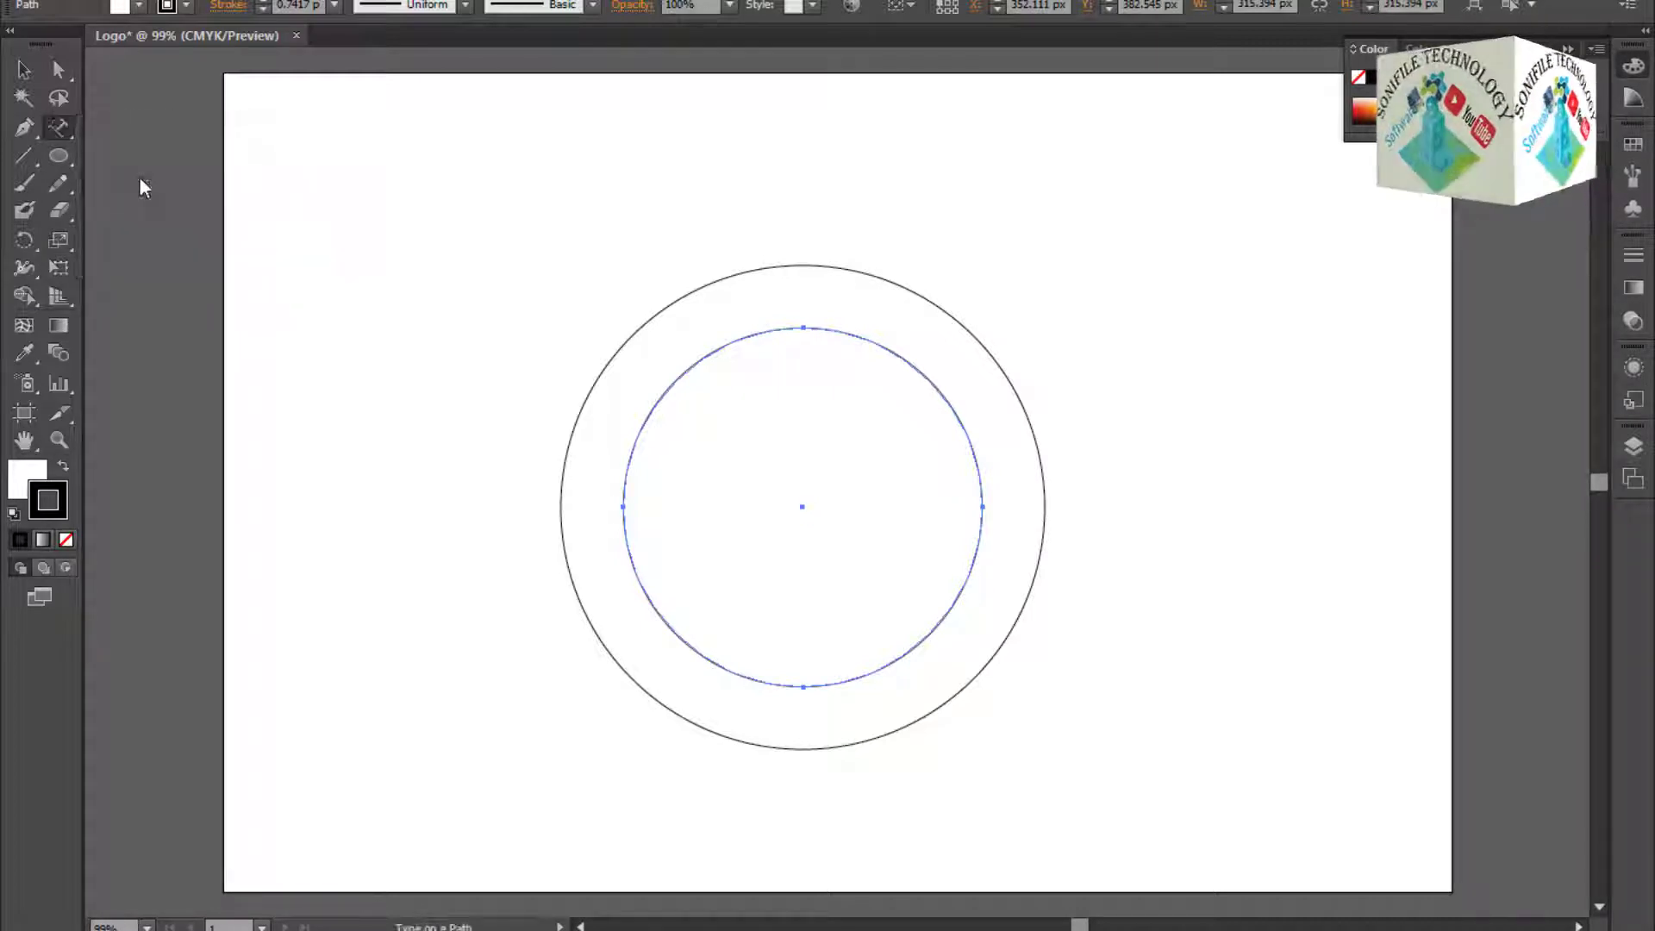
click(935, 302)
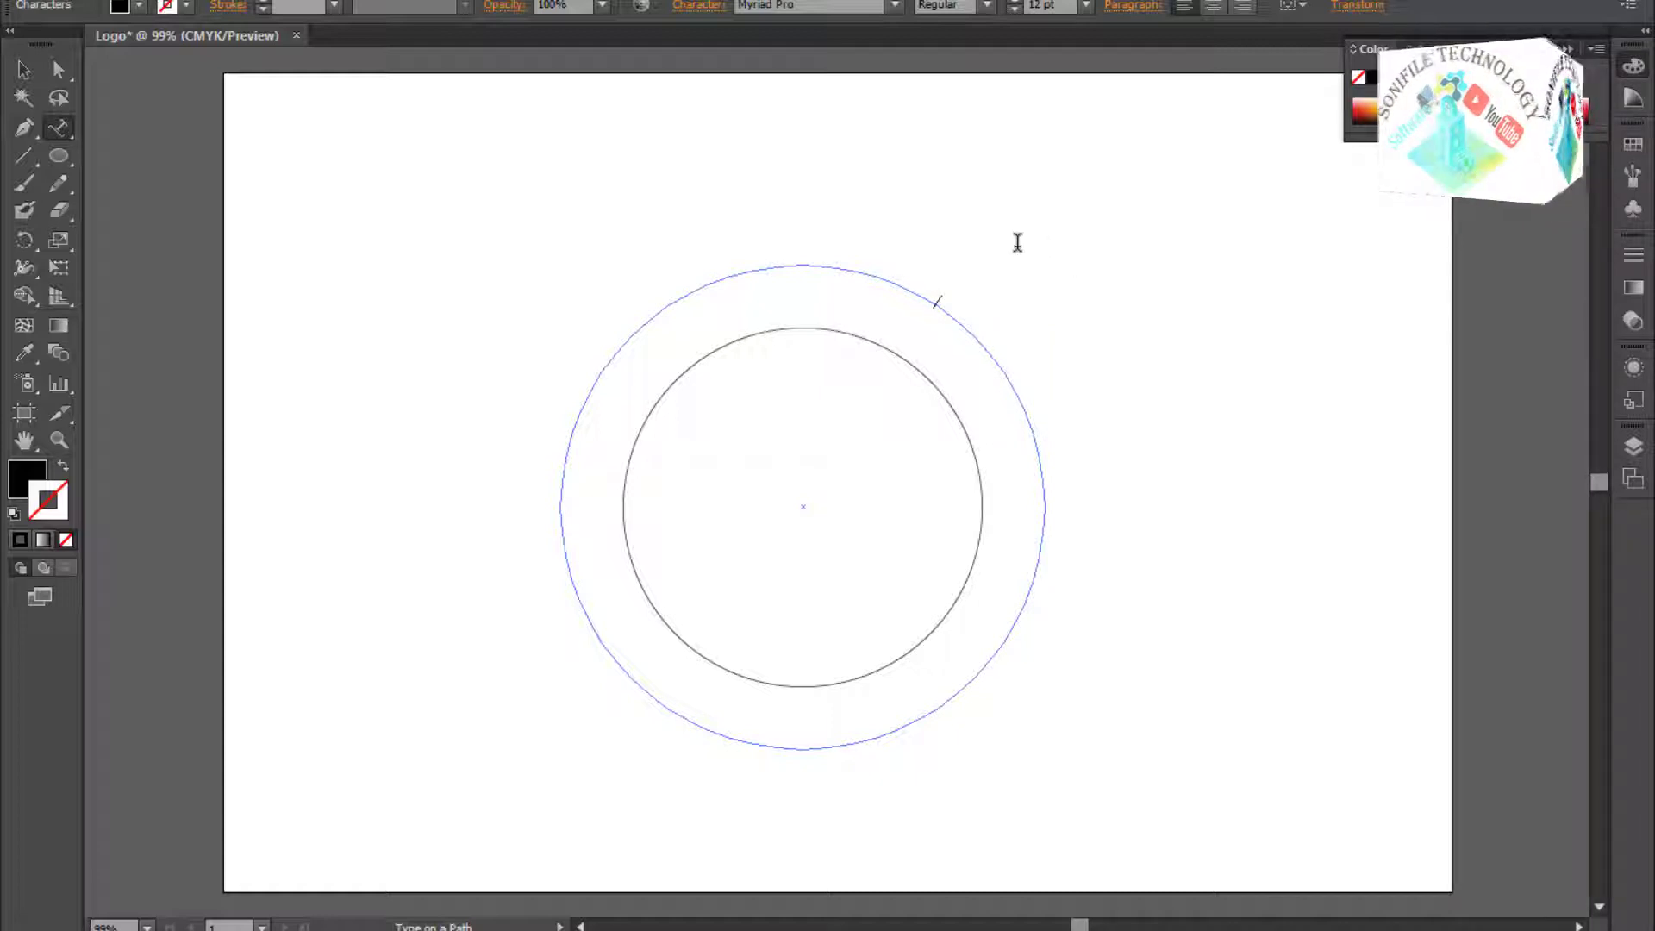
text(Smar)
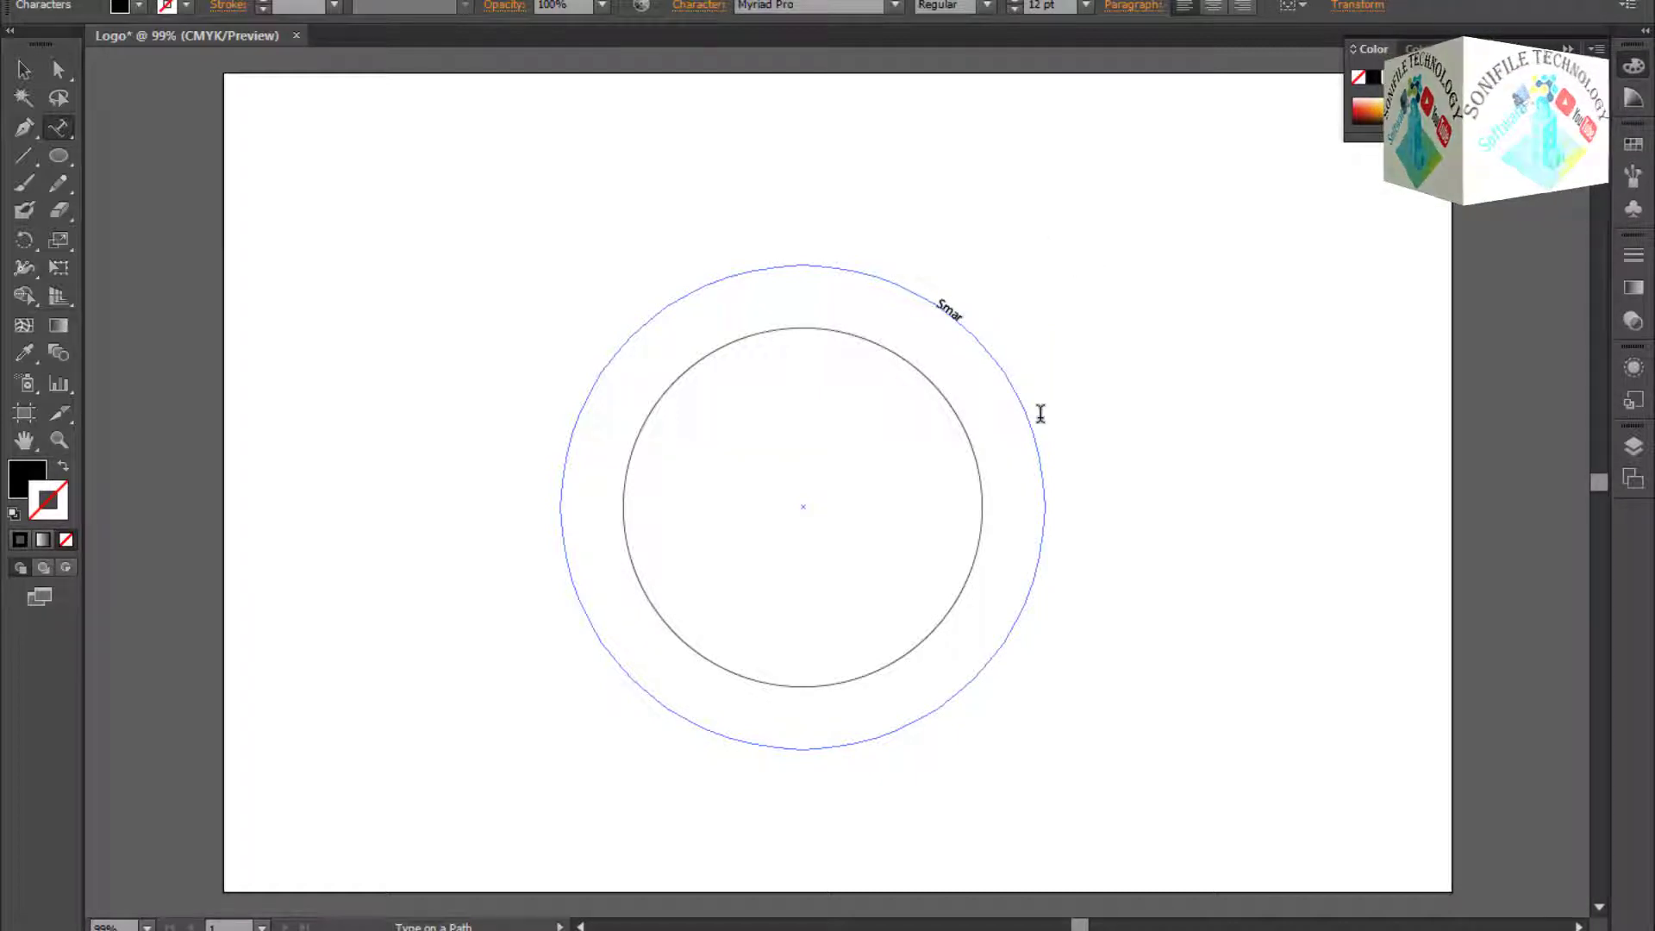
text(t E)
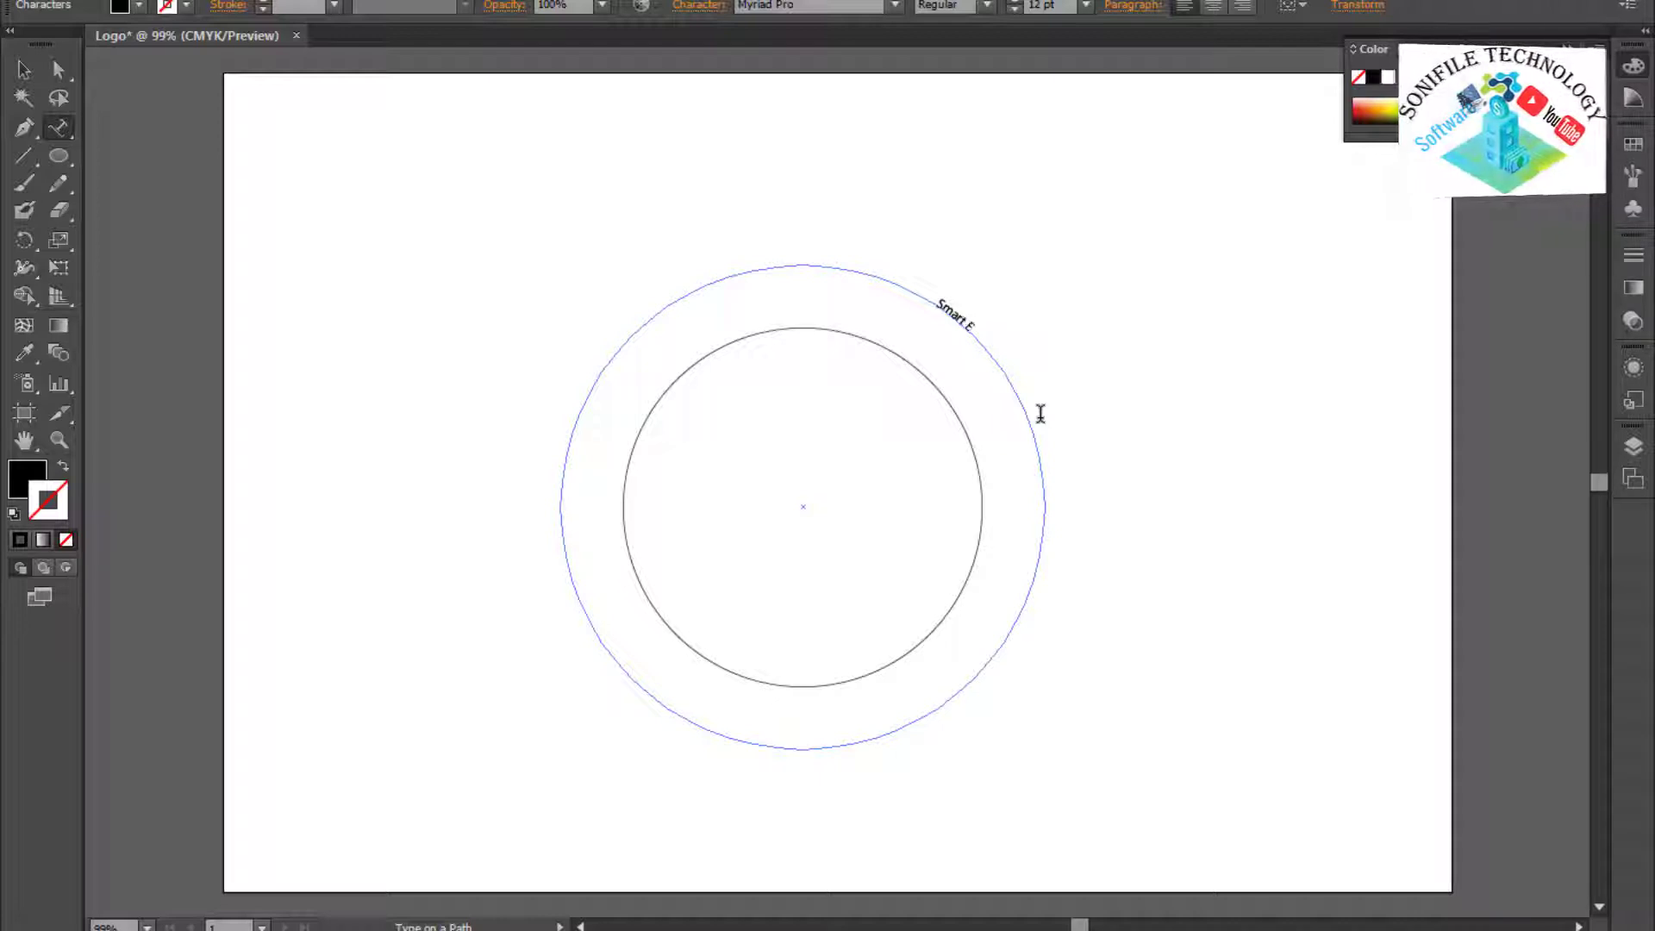
text(ducation)
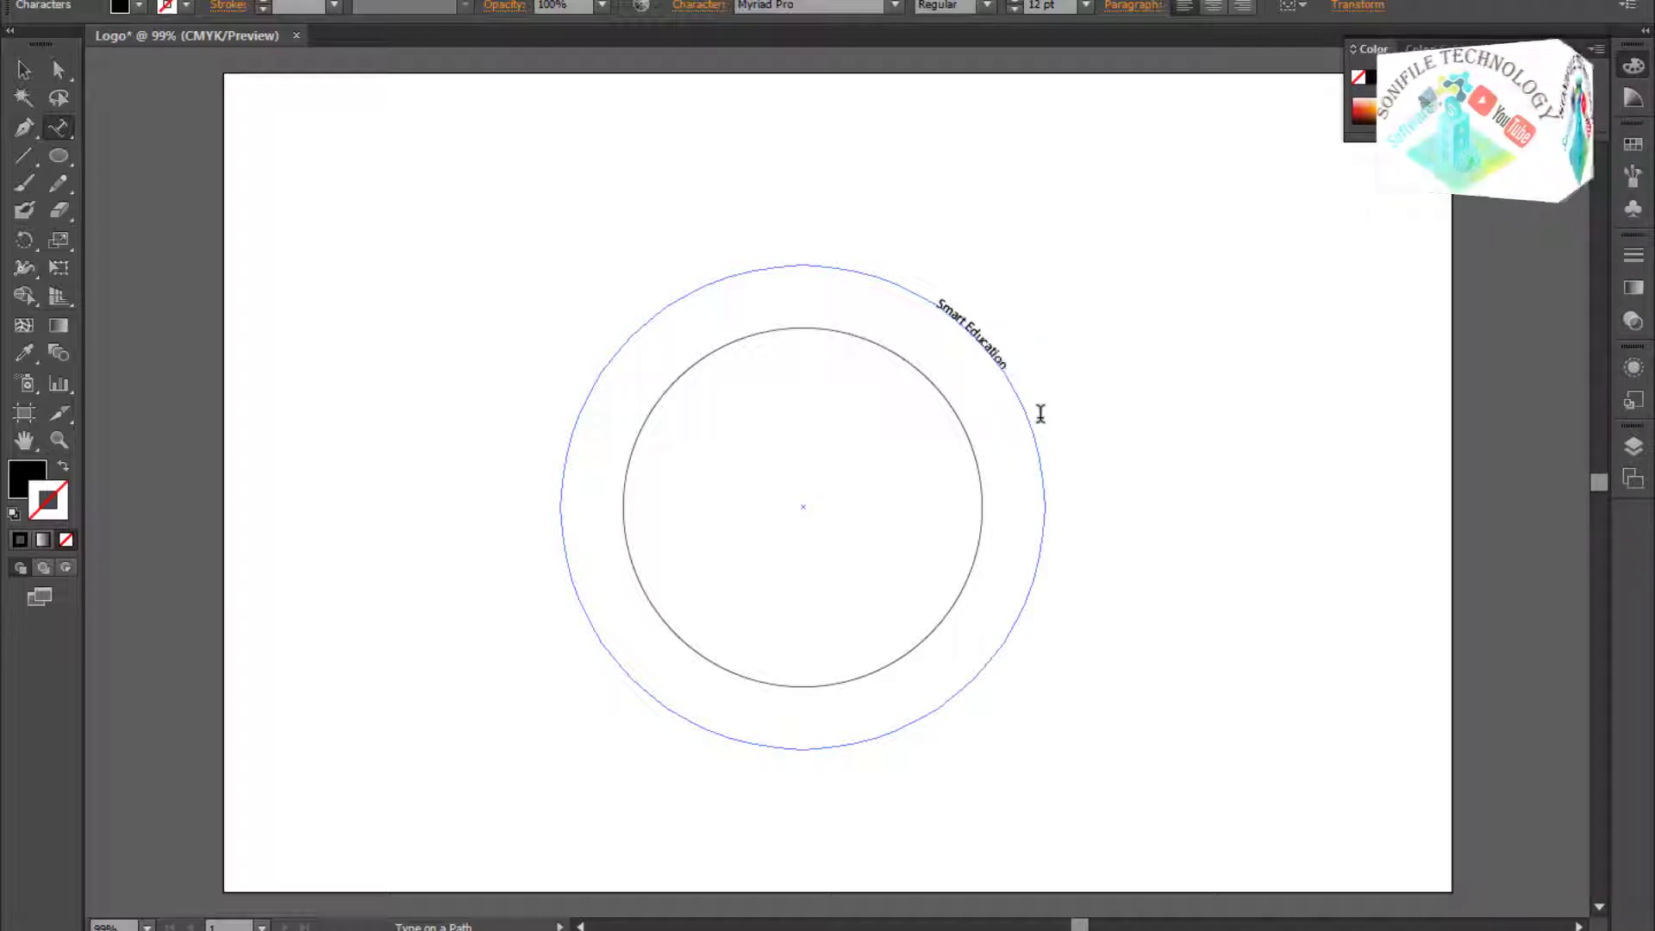
text( Netw)
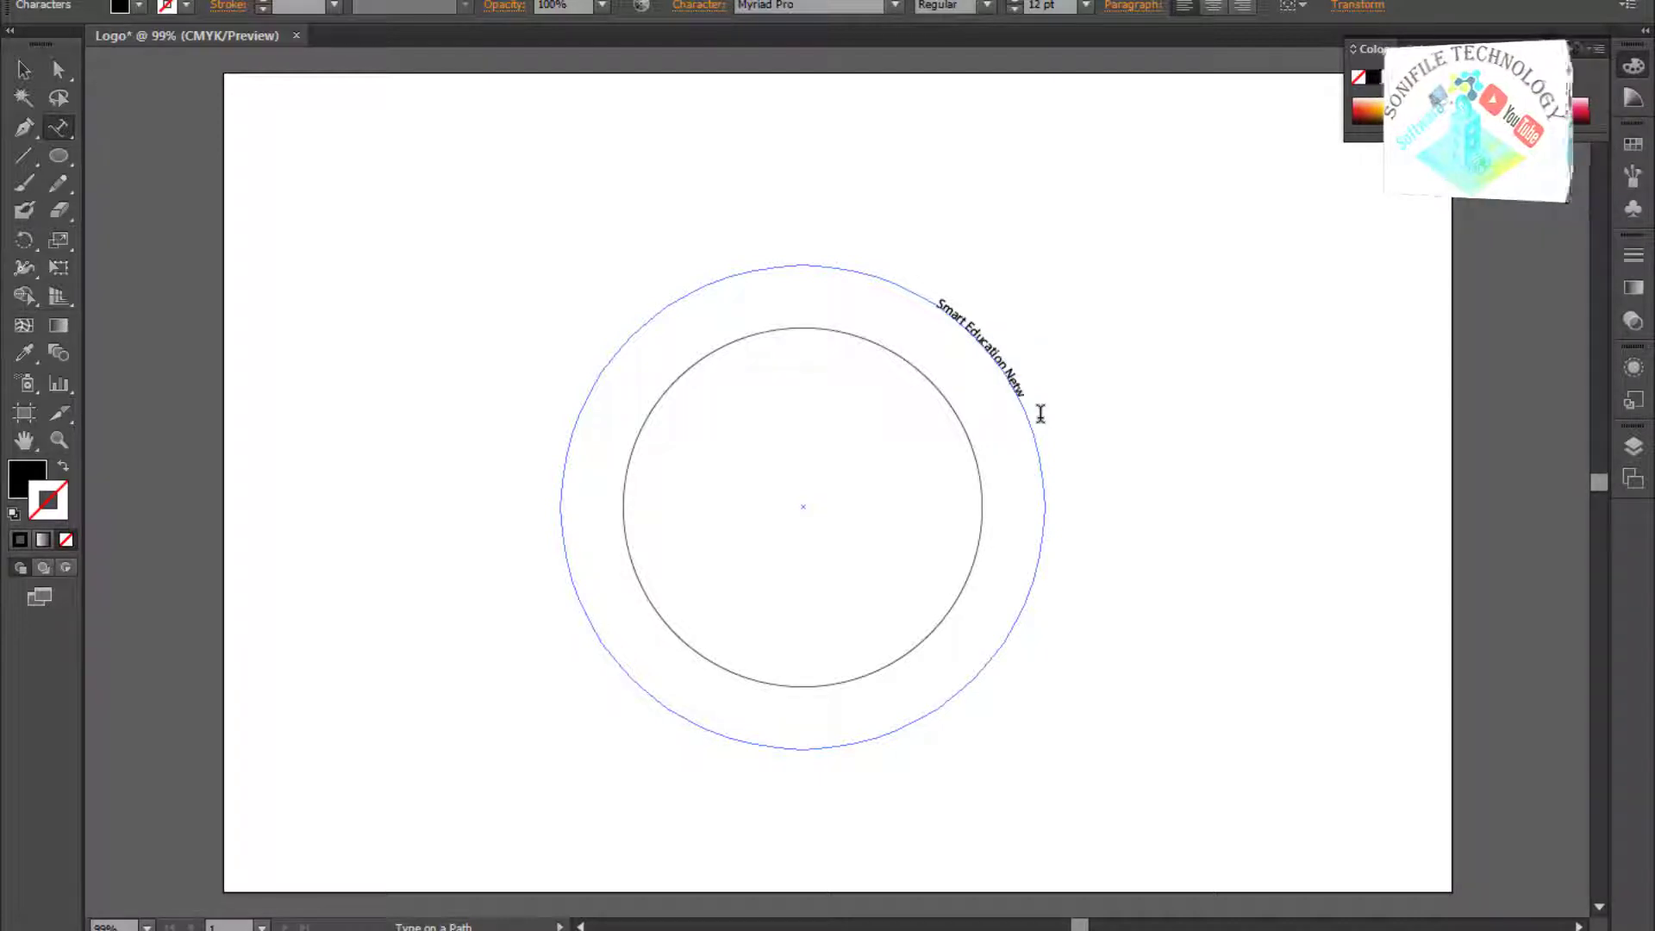
text(or)
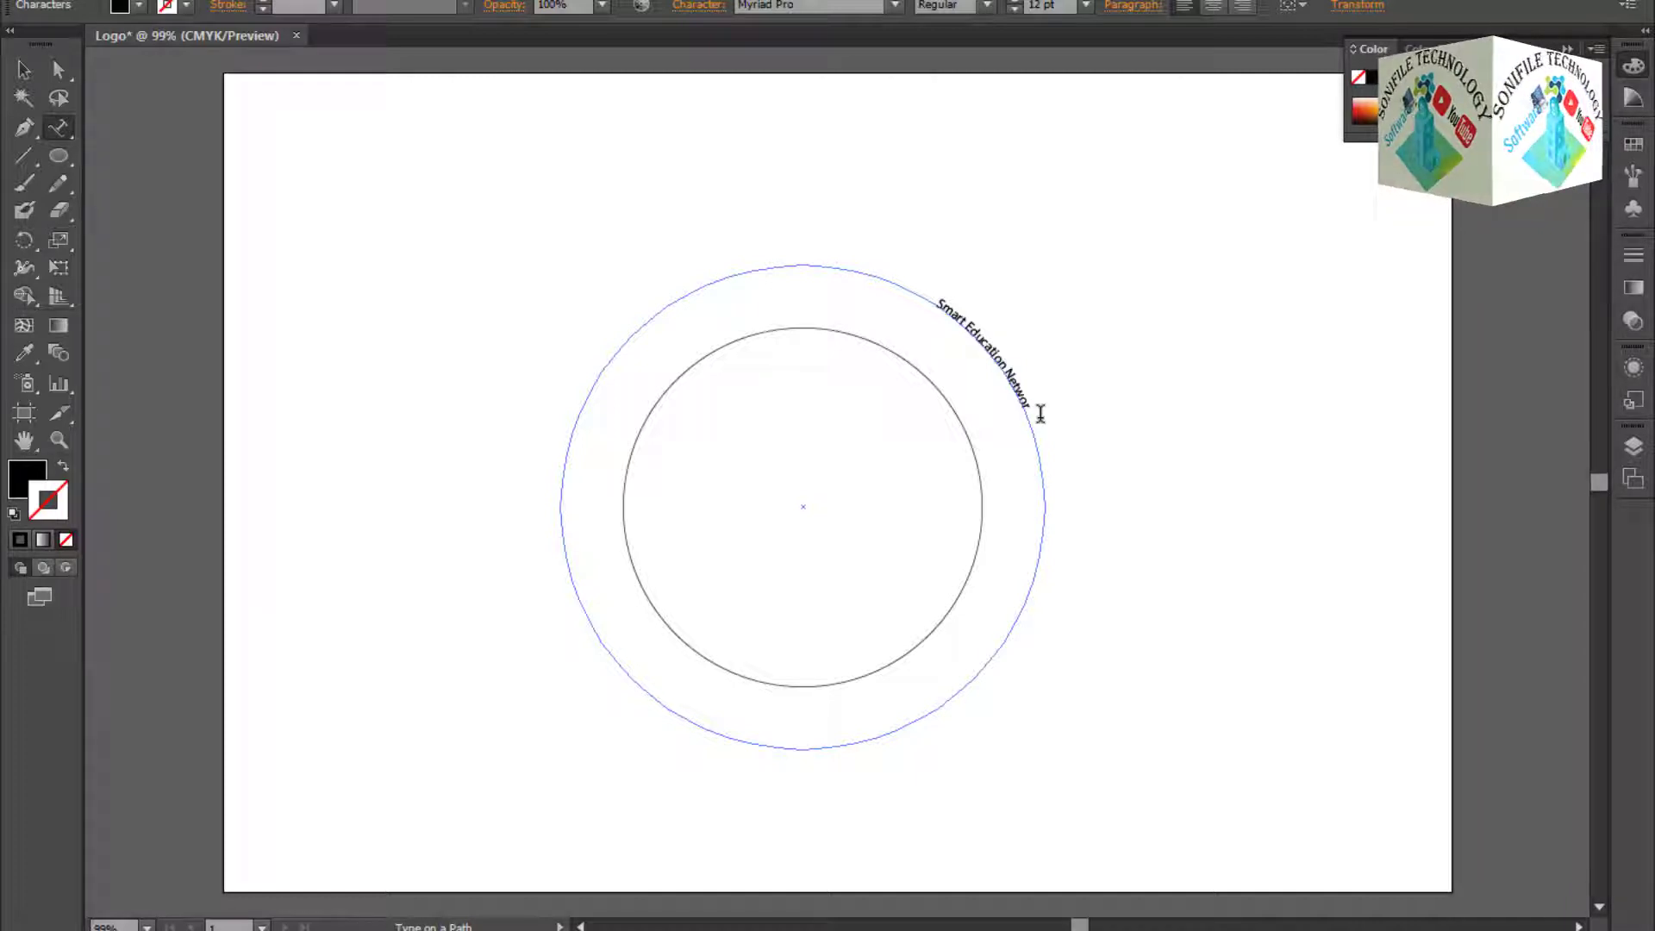
text(k)
key(Escape)
Set the whole circular text to 36 pt and its left indent to -282 pt.
key(ctrl+a)
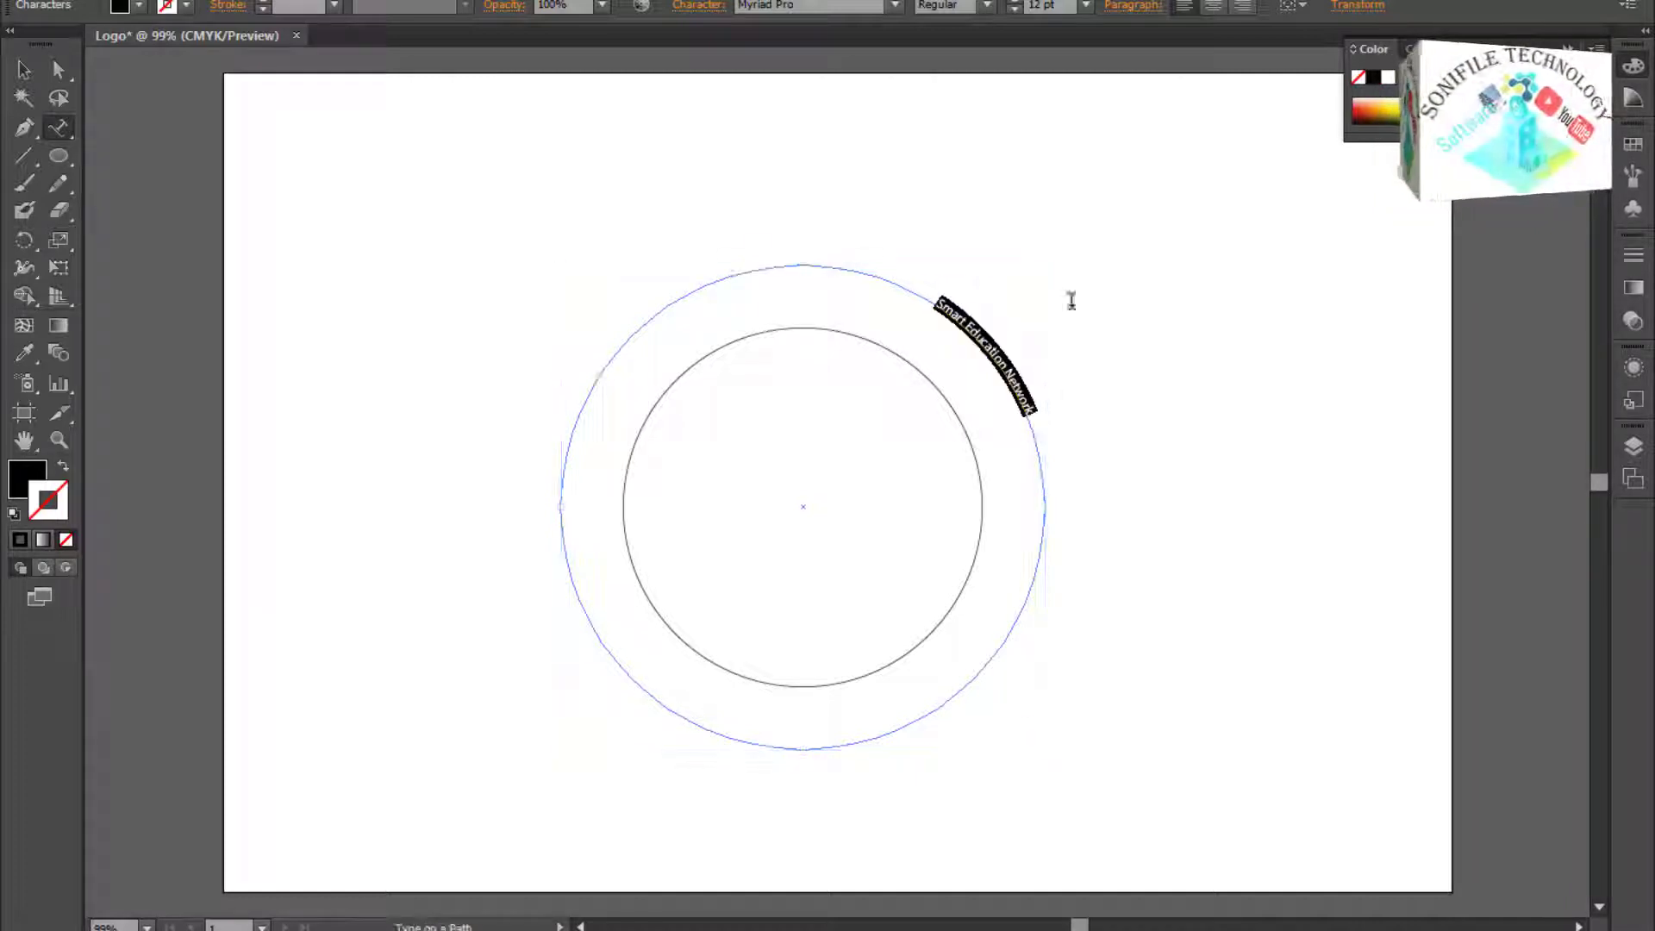
click(1083, 6)
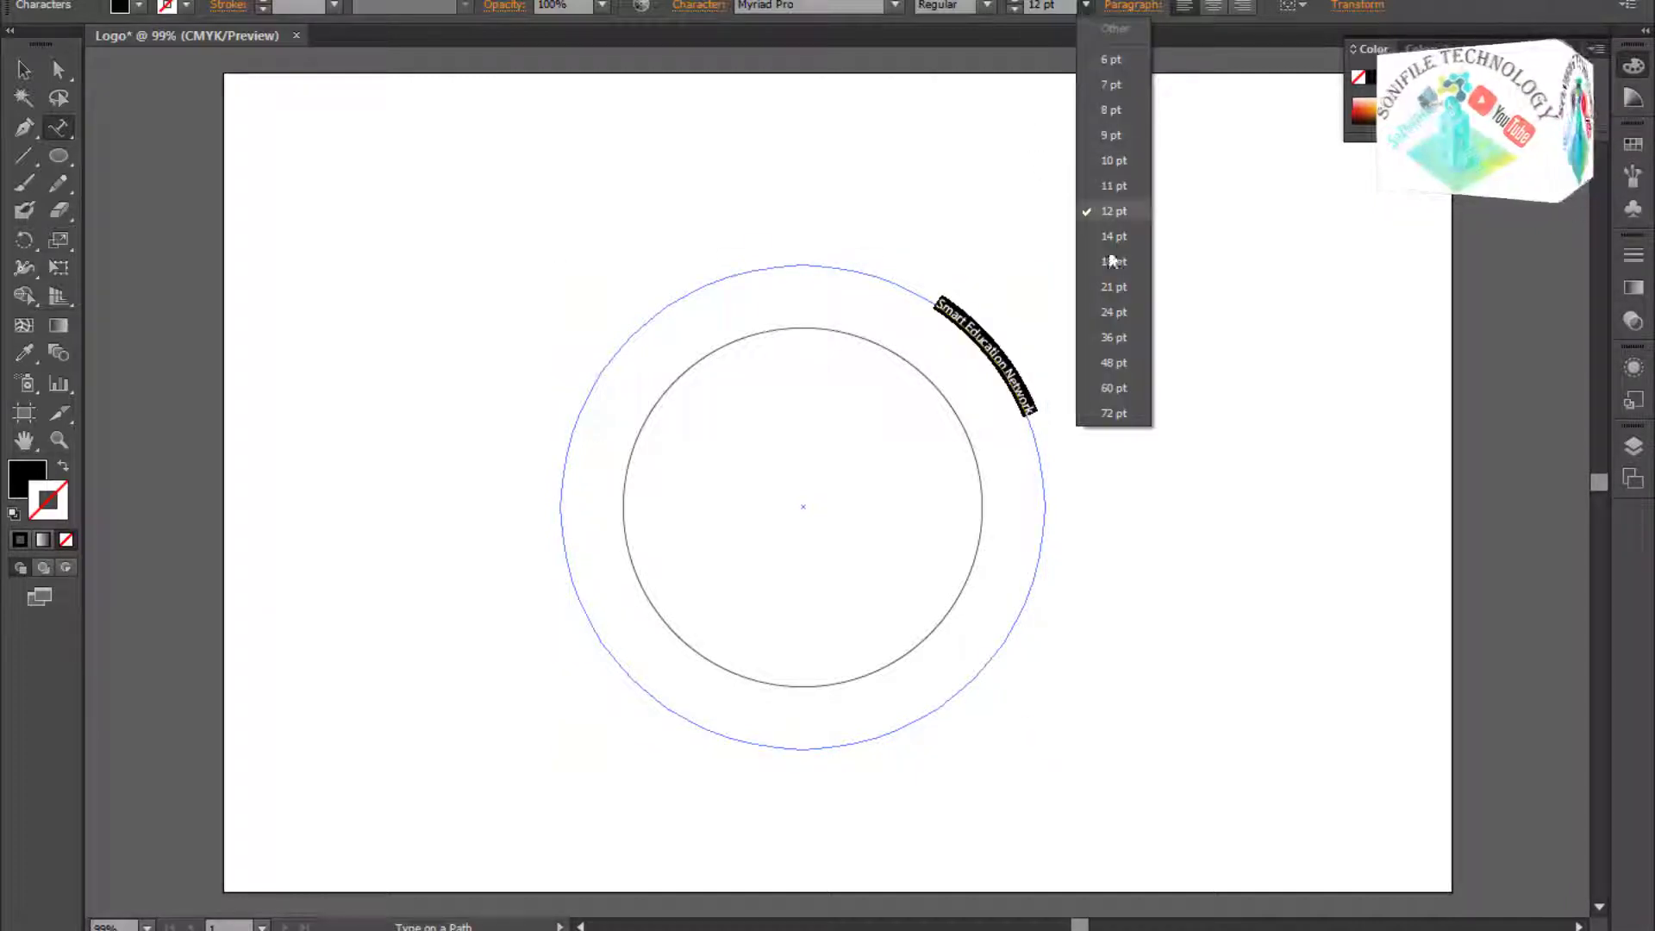
click(1115, 339)
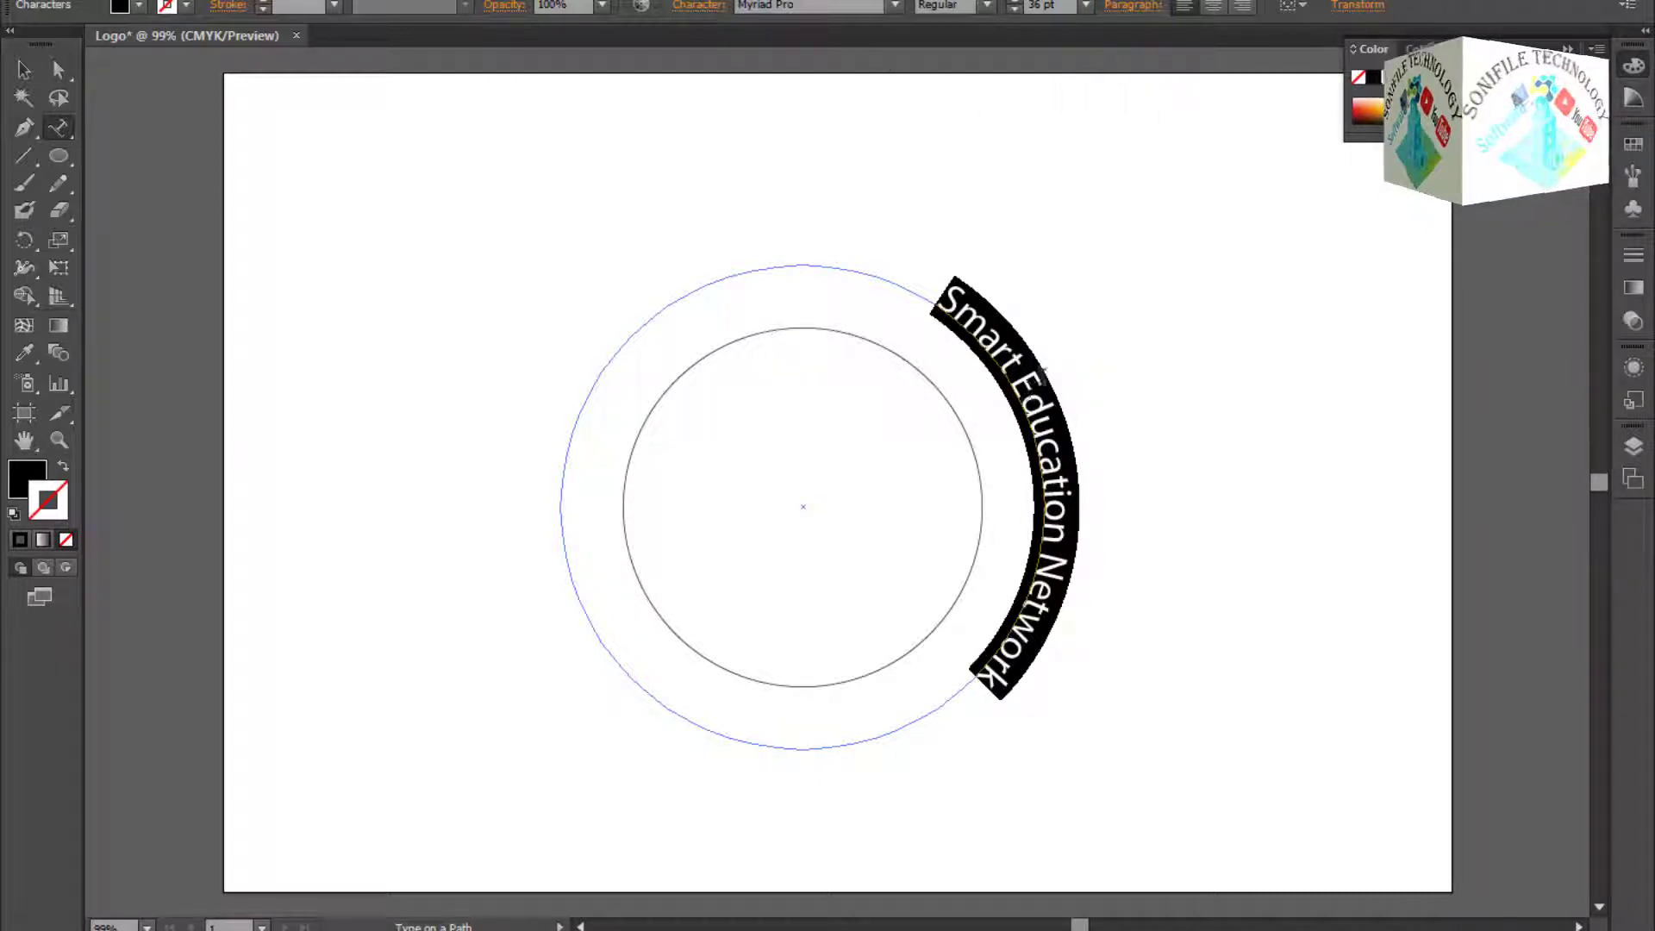
click(1146, 10)
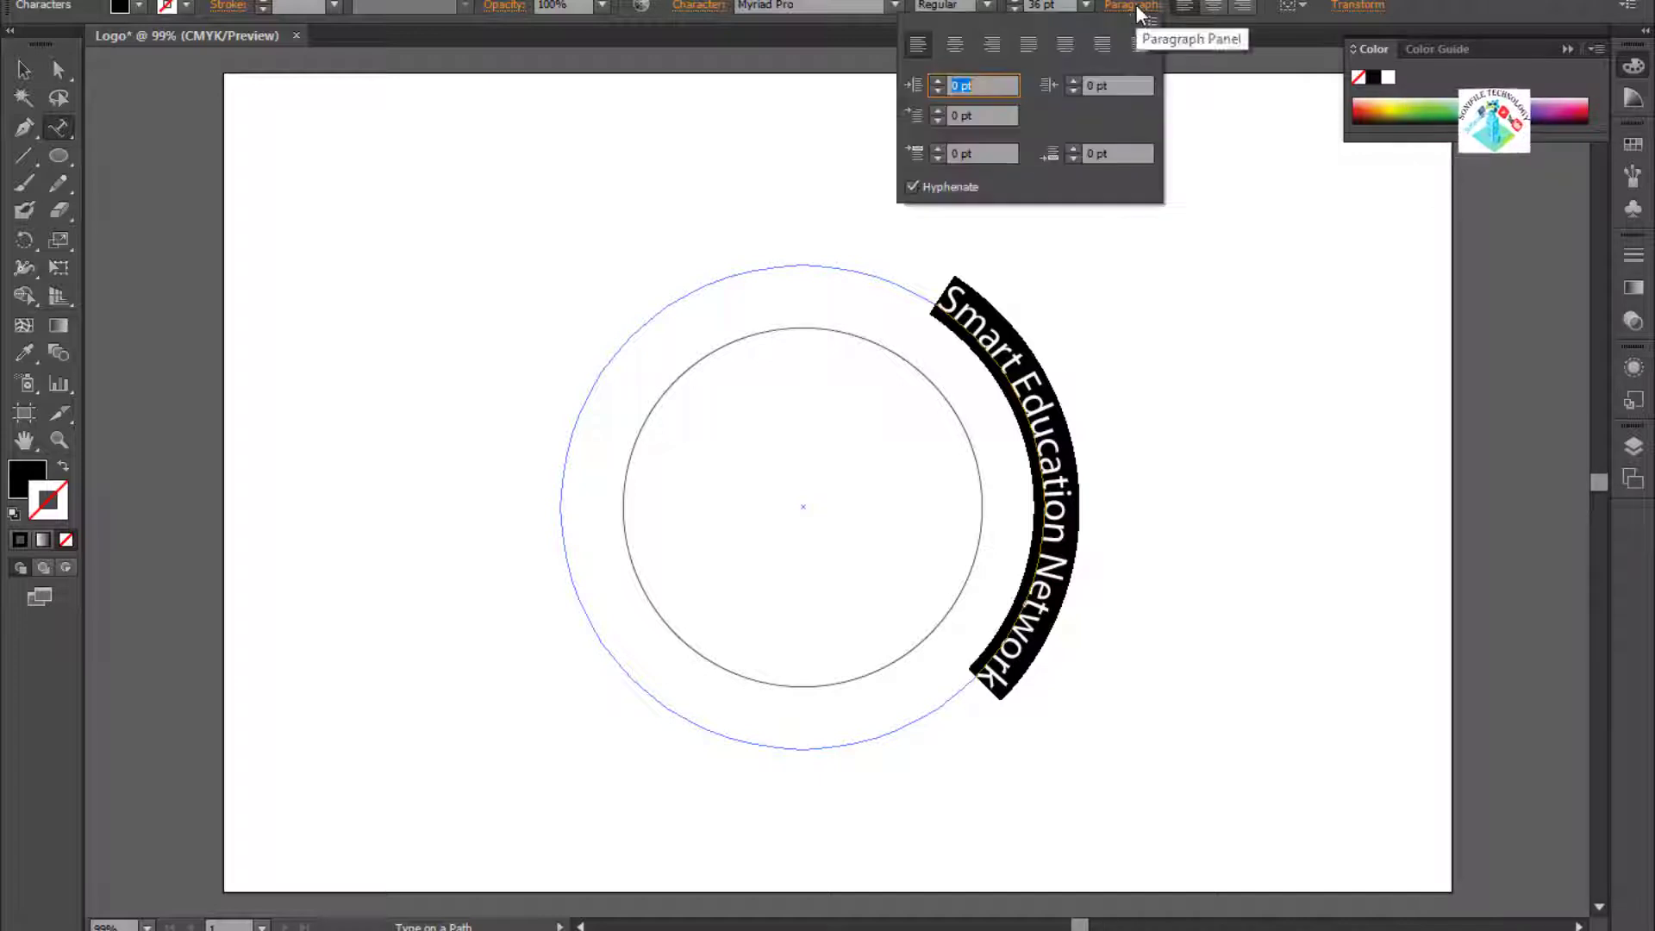
drag(933, 89, 937, 90)
click(937, 90)
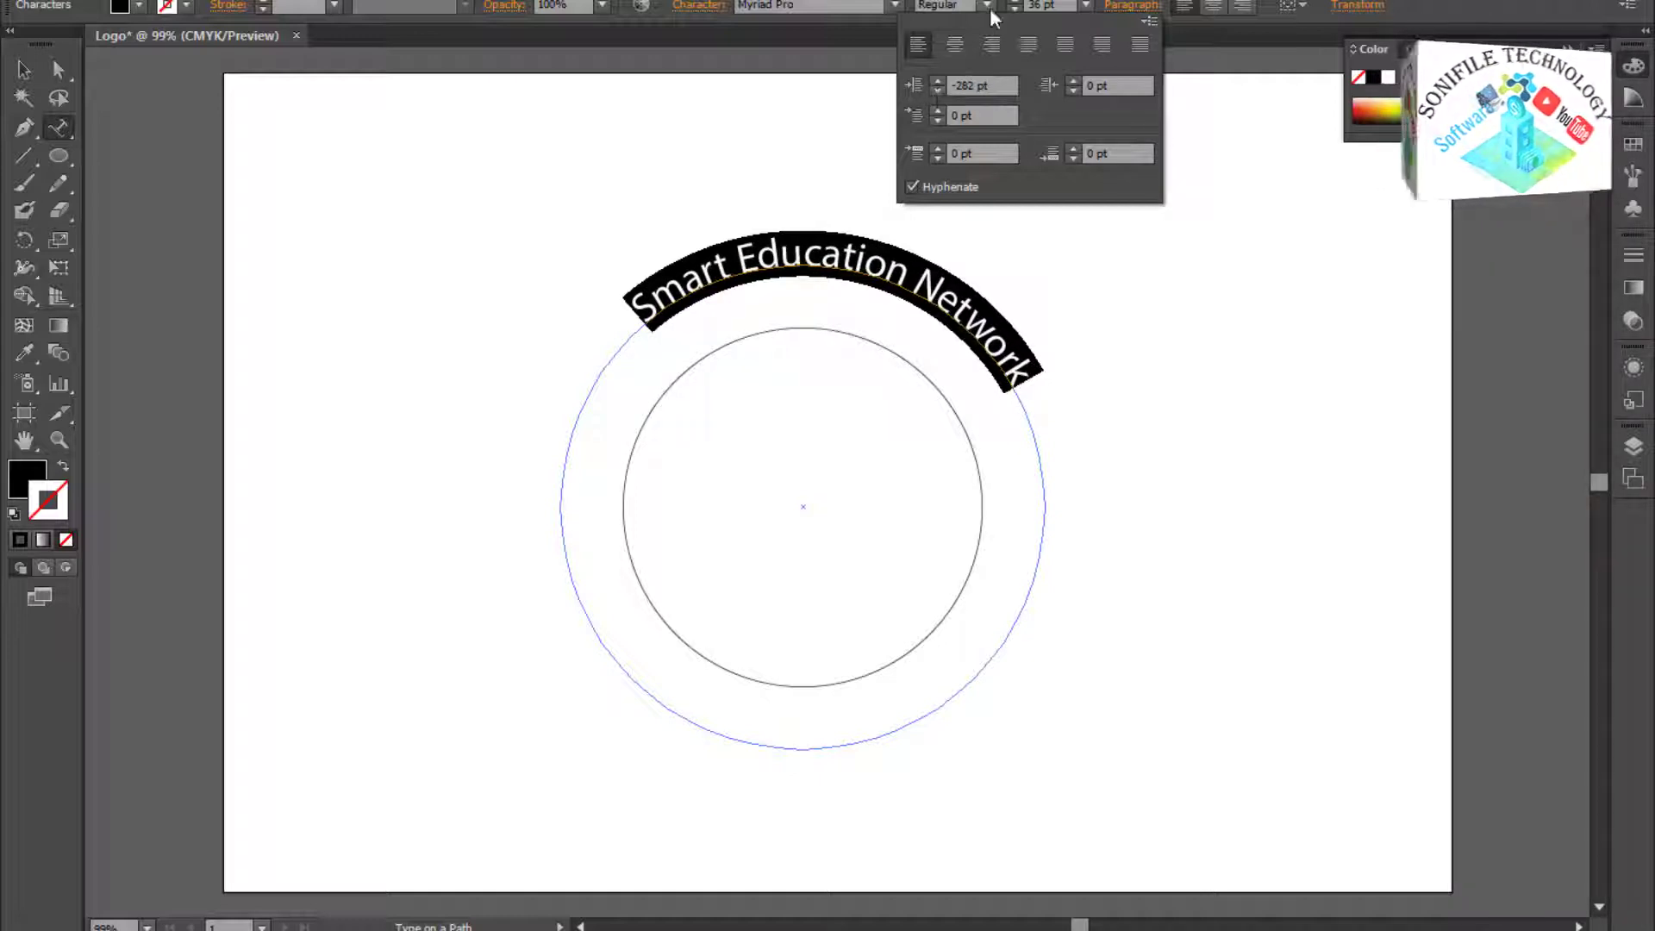
Try the fonts Almonte Snow, Architects Daughter, Baby Kruffy, AcmeFont Regular and Agency FB on the circular text.
click(897, 8)
scroll(849, 60, up, 15)
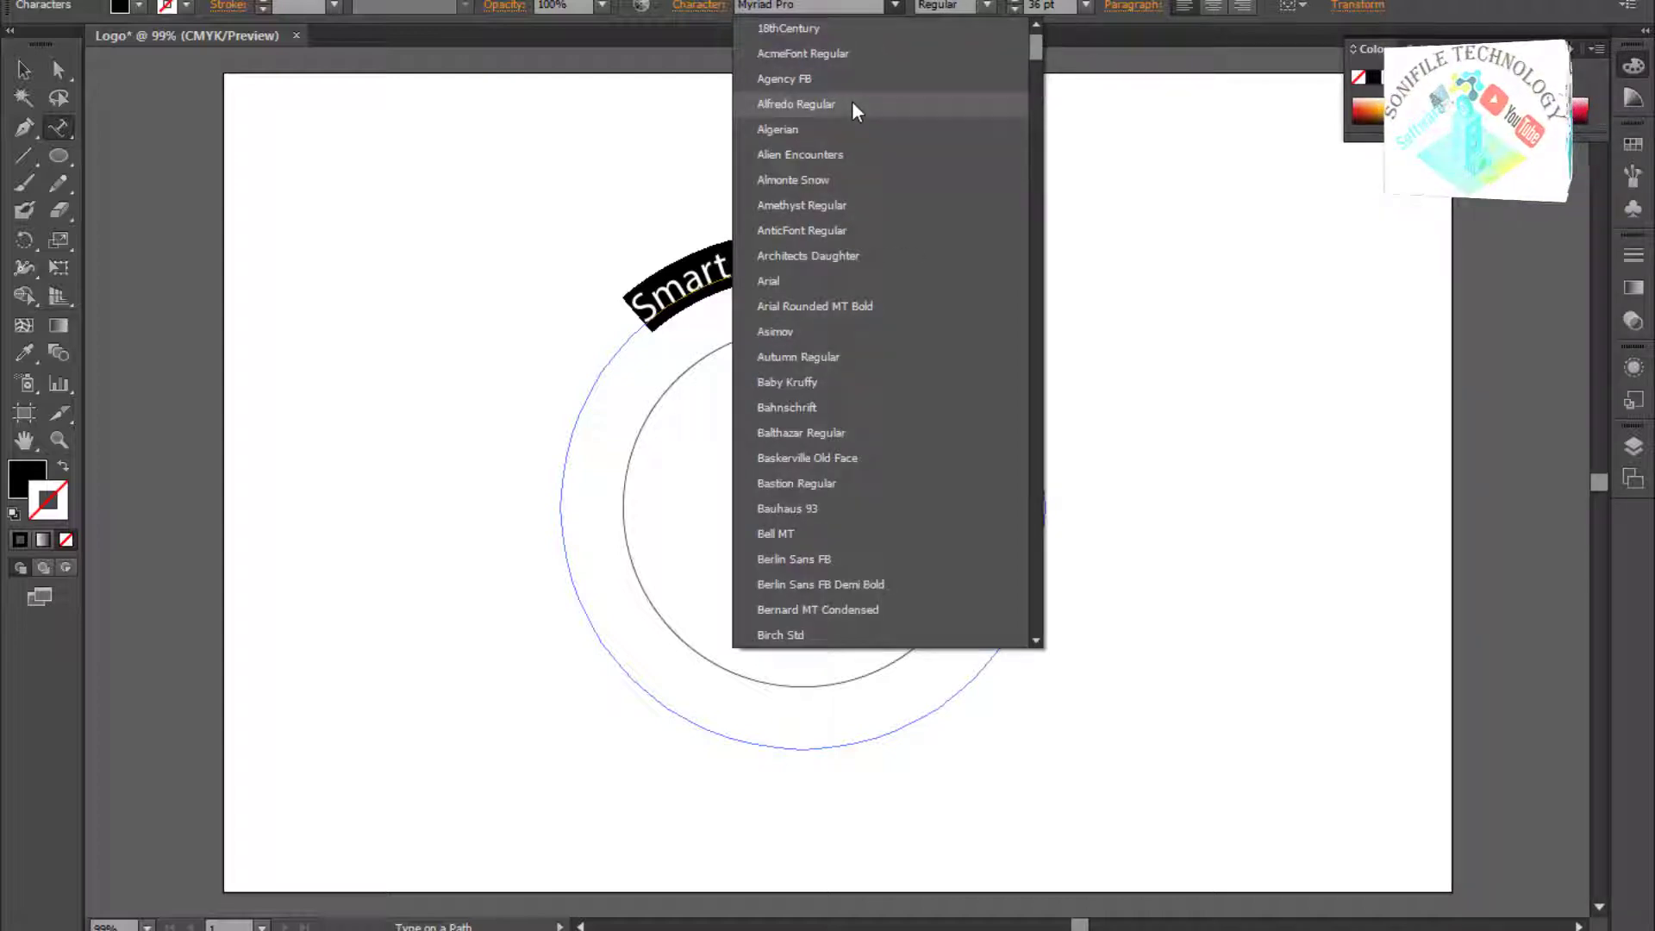
click(804, 179)
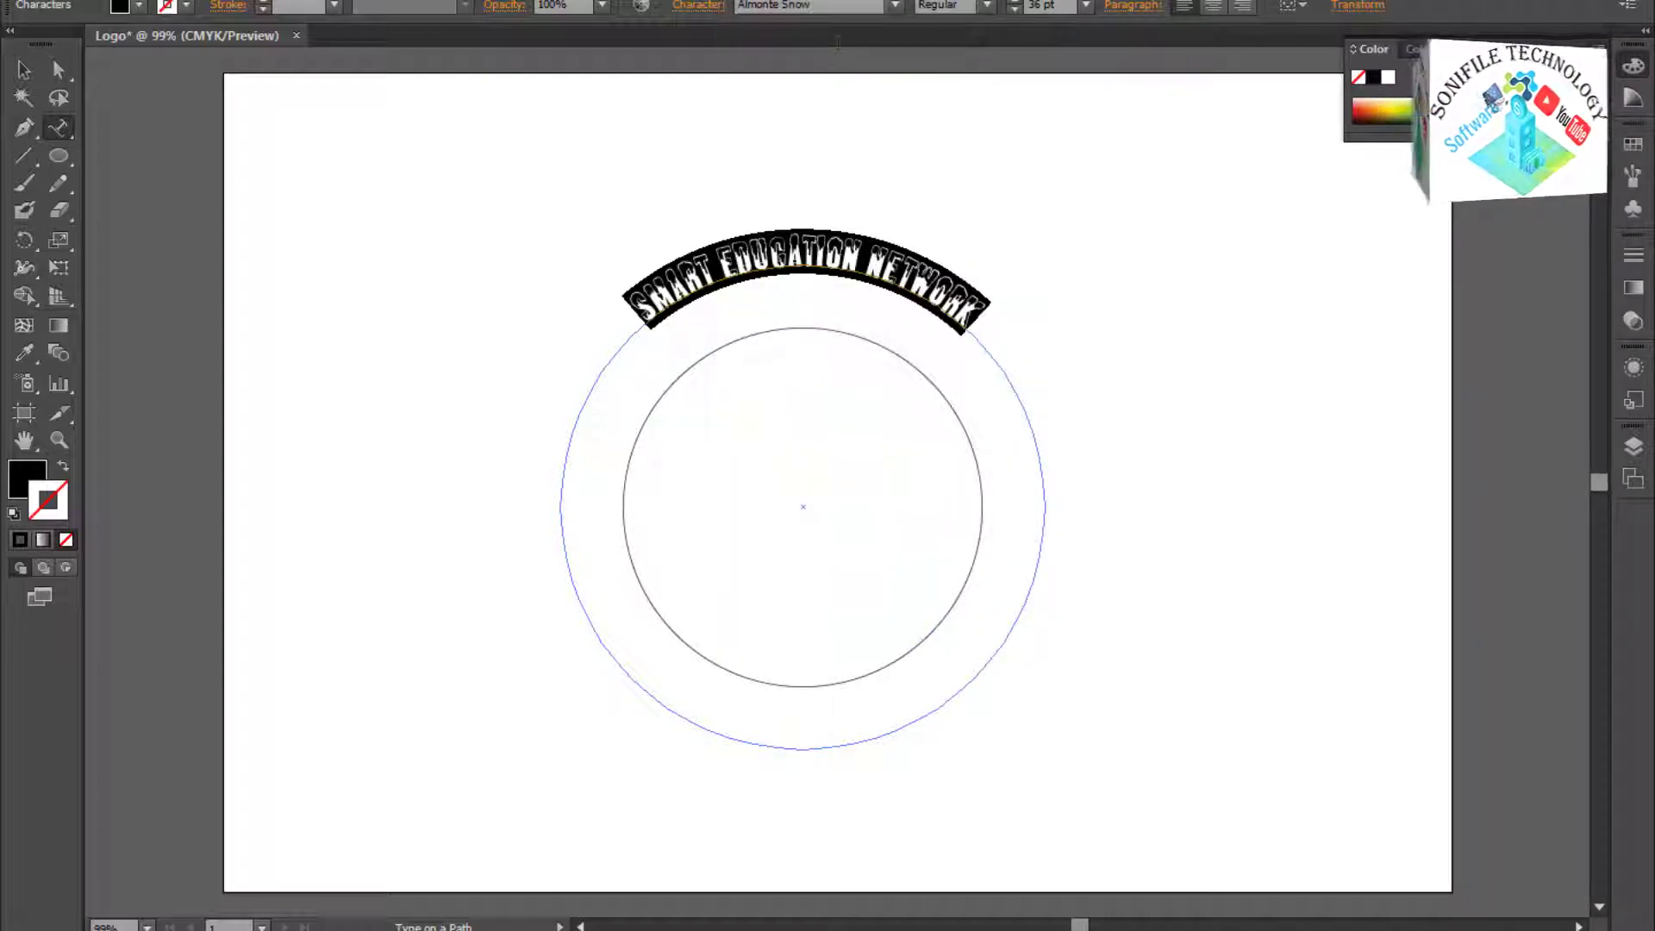
click(894, 8)
click(833, 103)
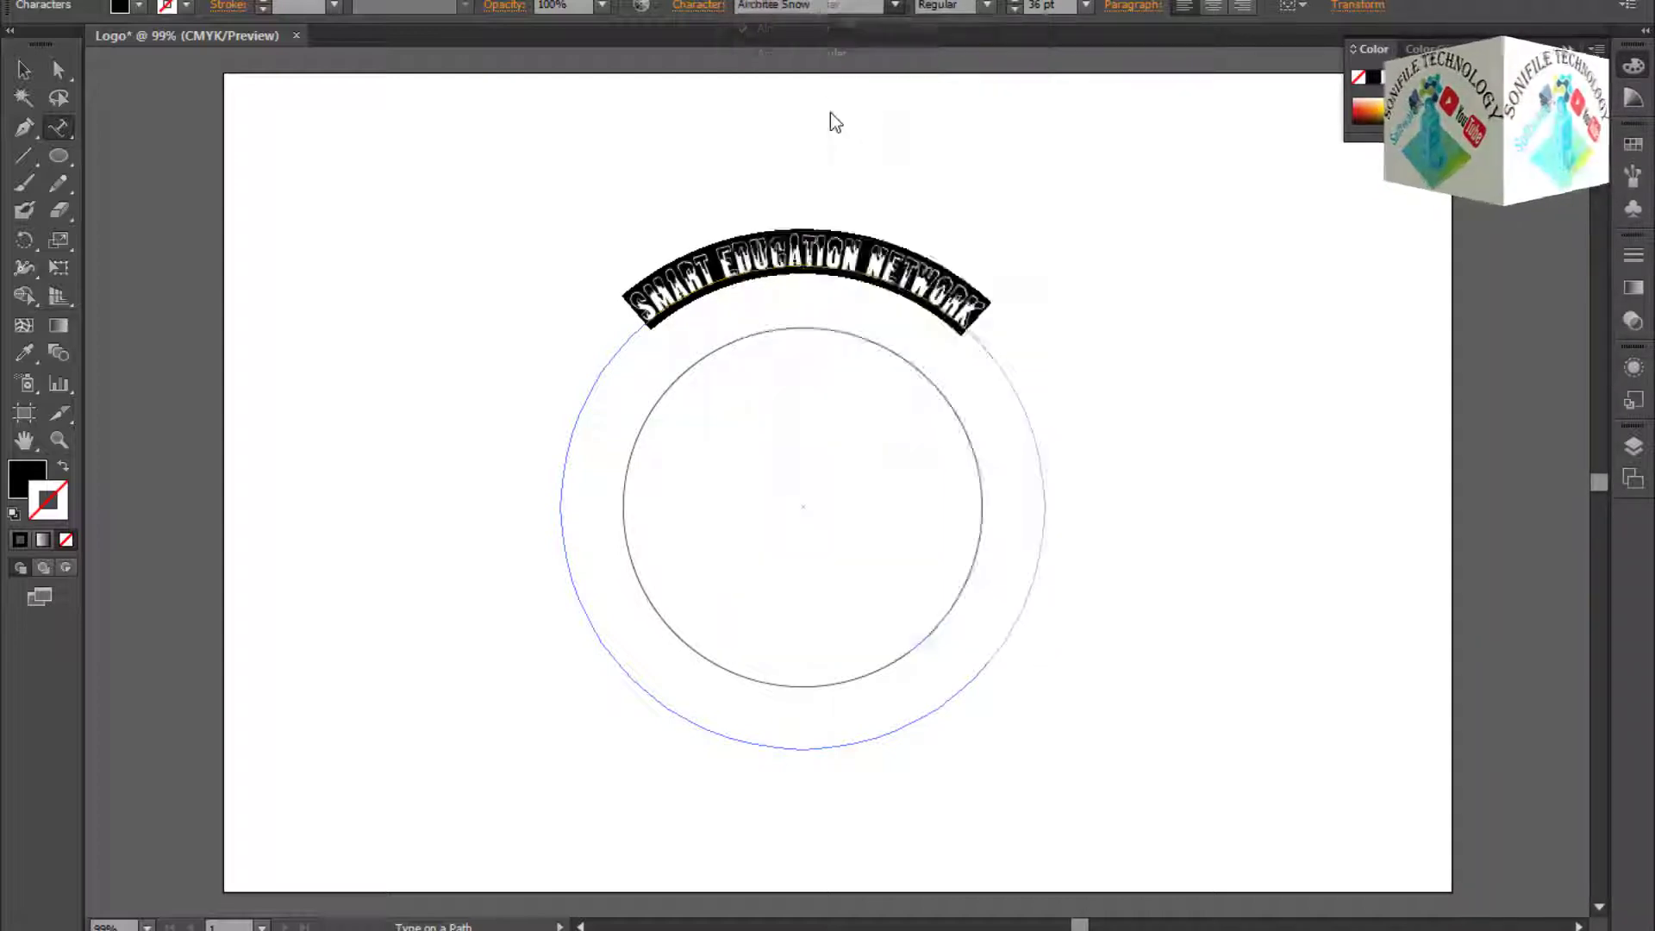
click(895, 7)
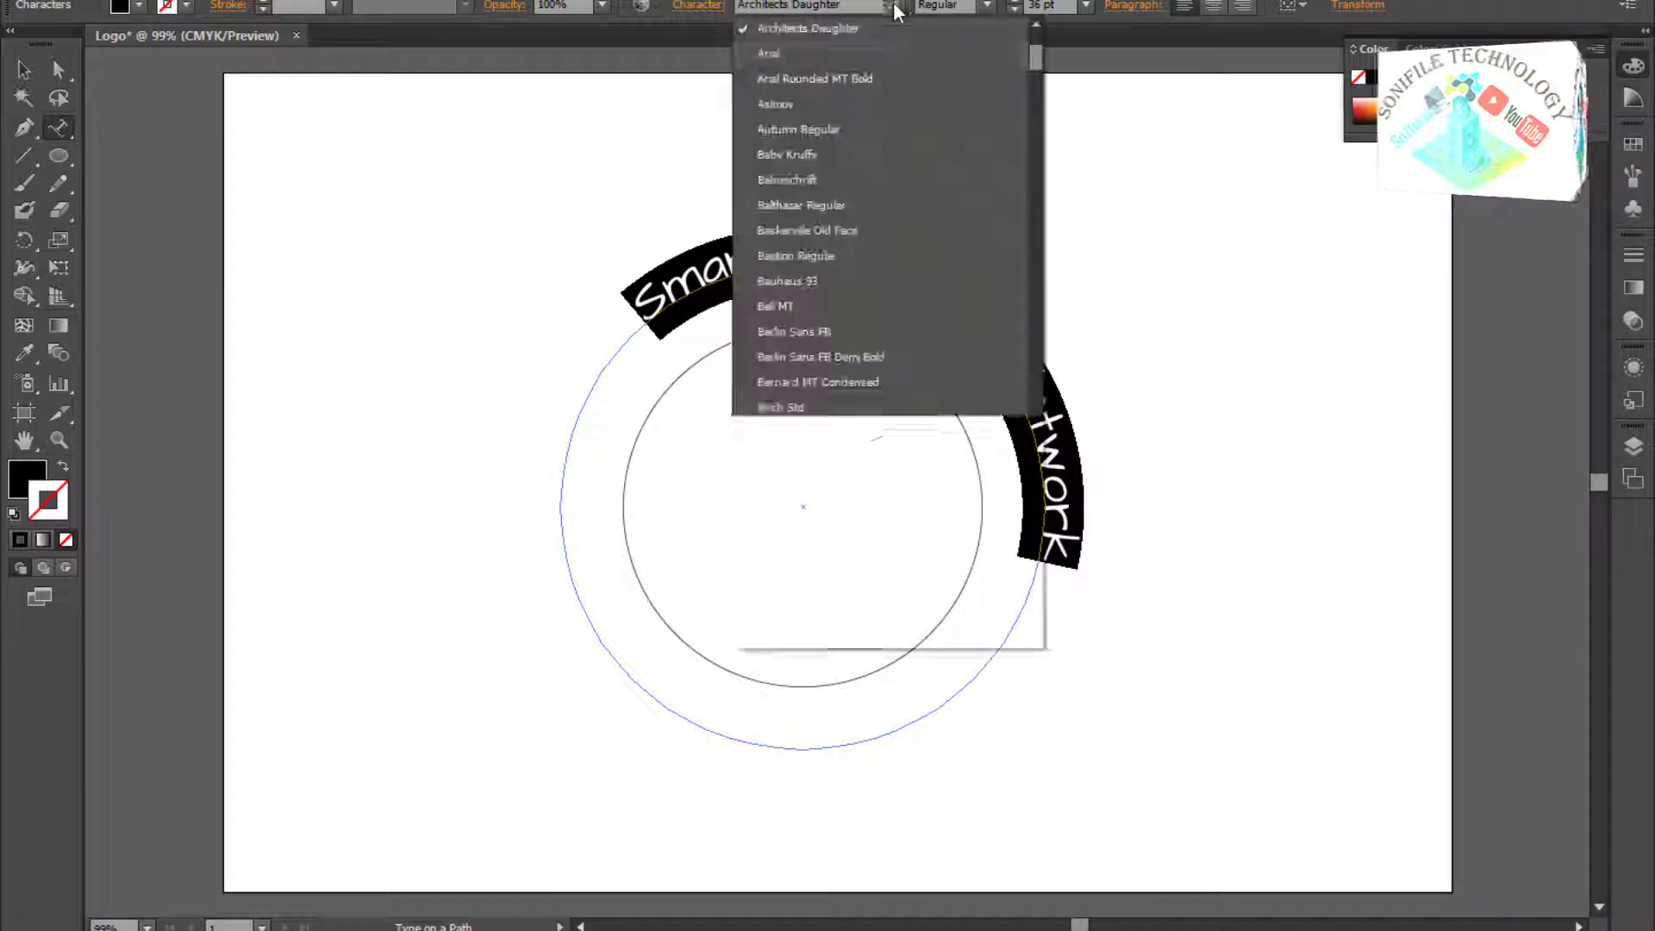
click(841, 154)
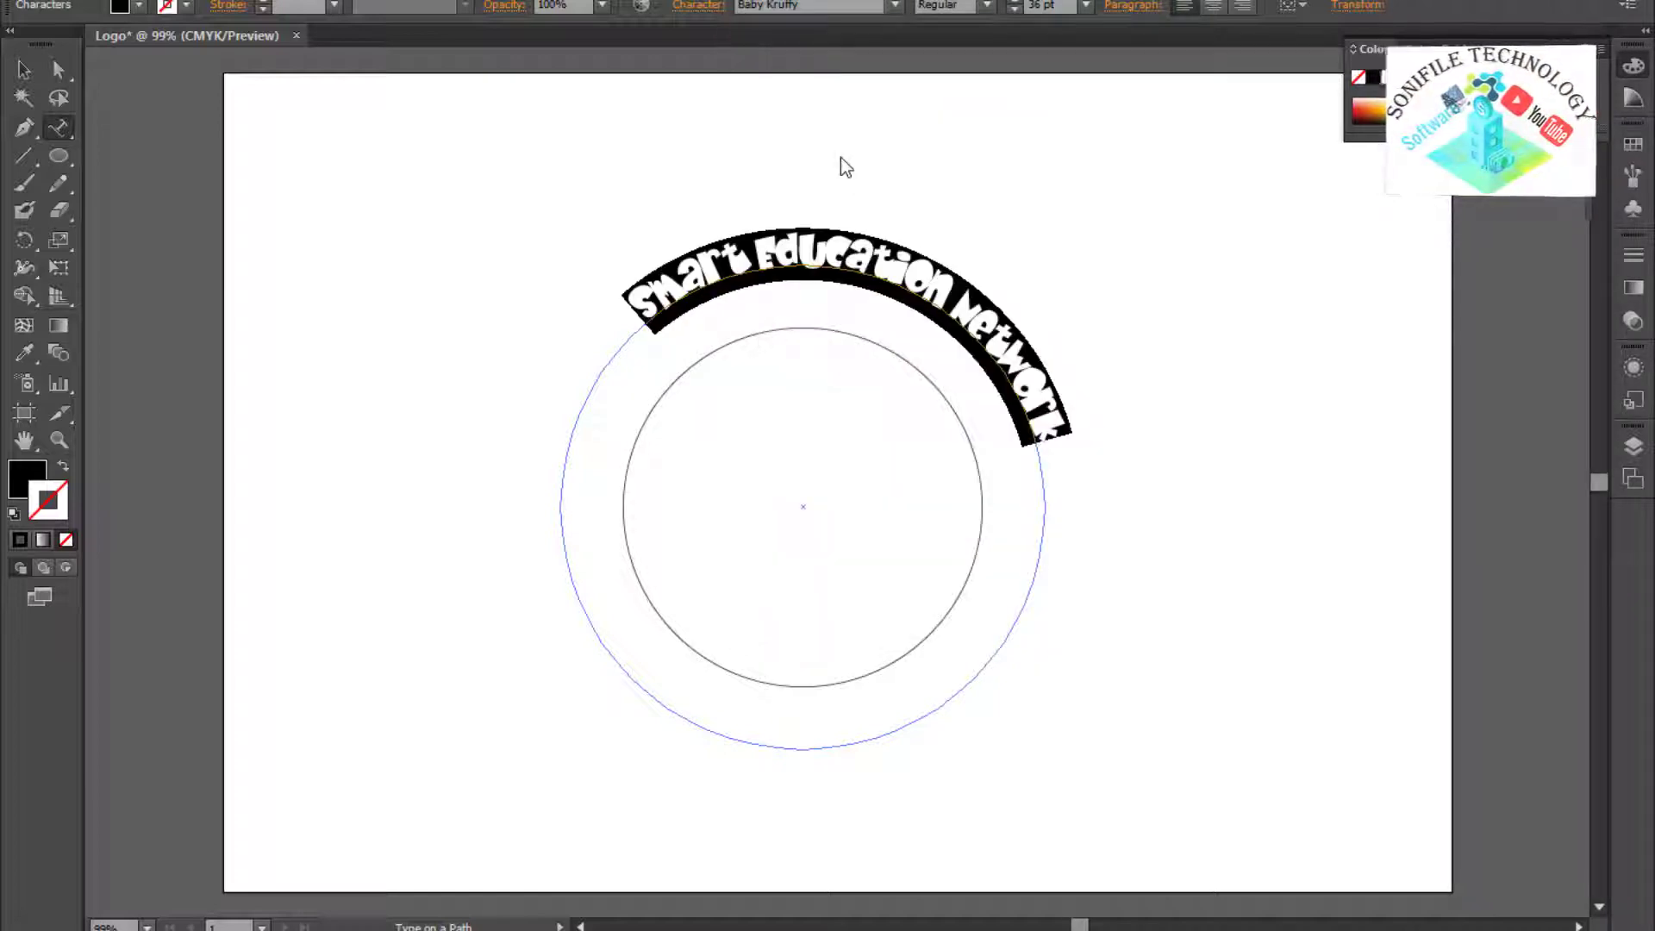
click(896, 6)
click(822, 52)
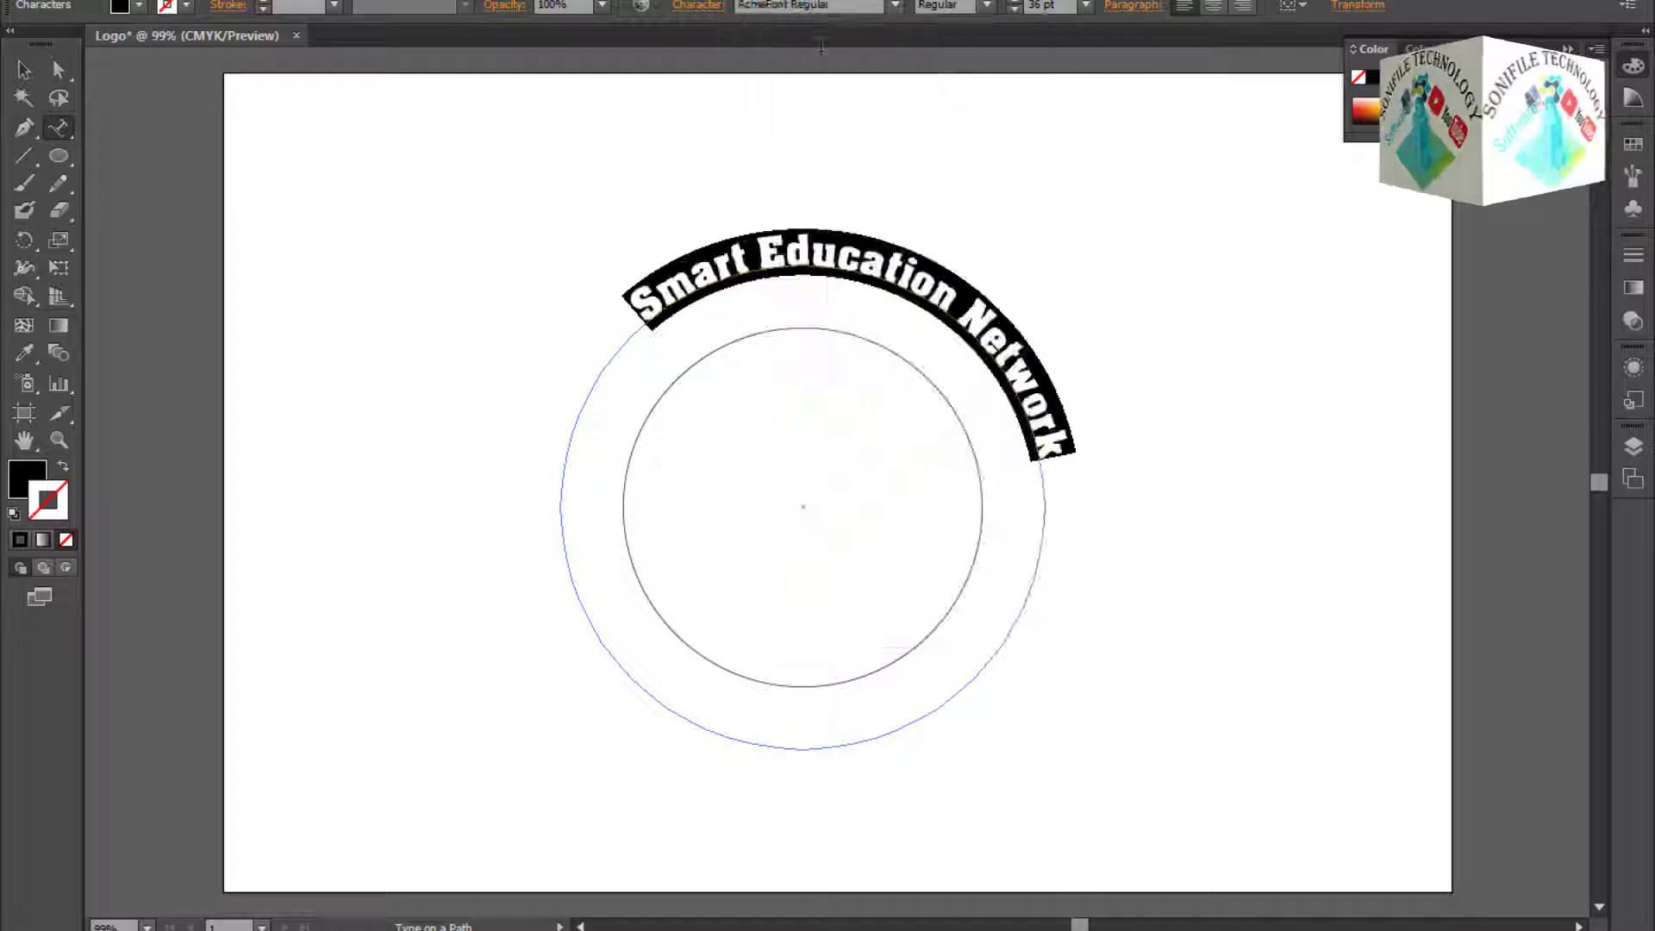
click(895, 7)
click(846, 52)
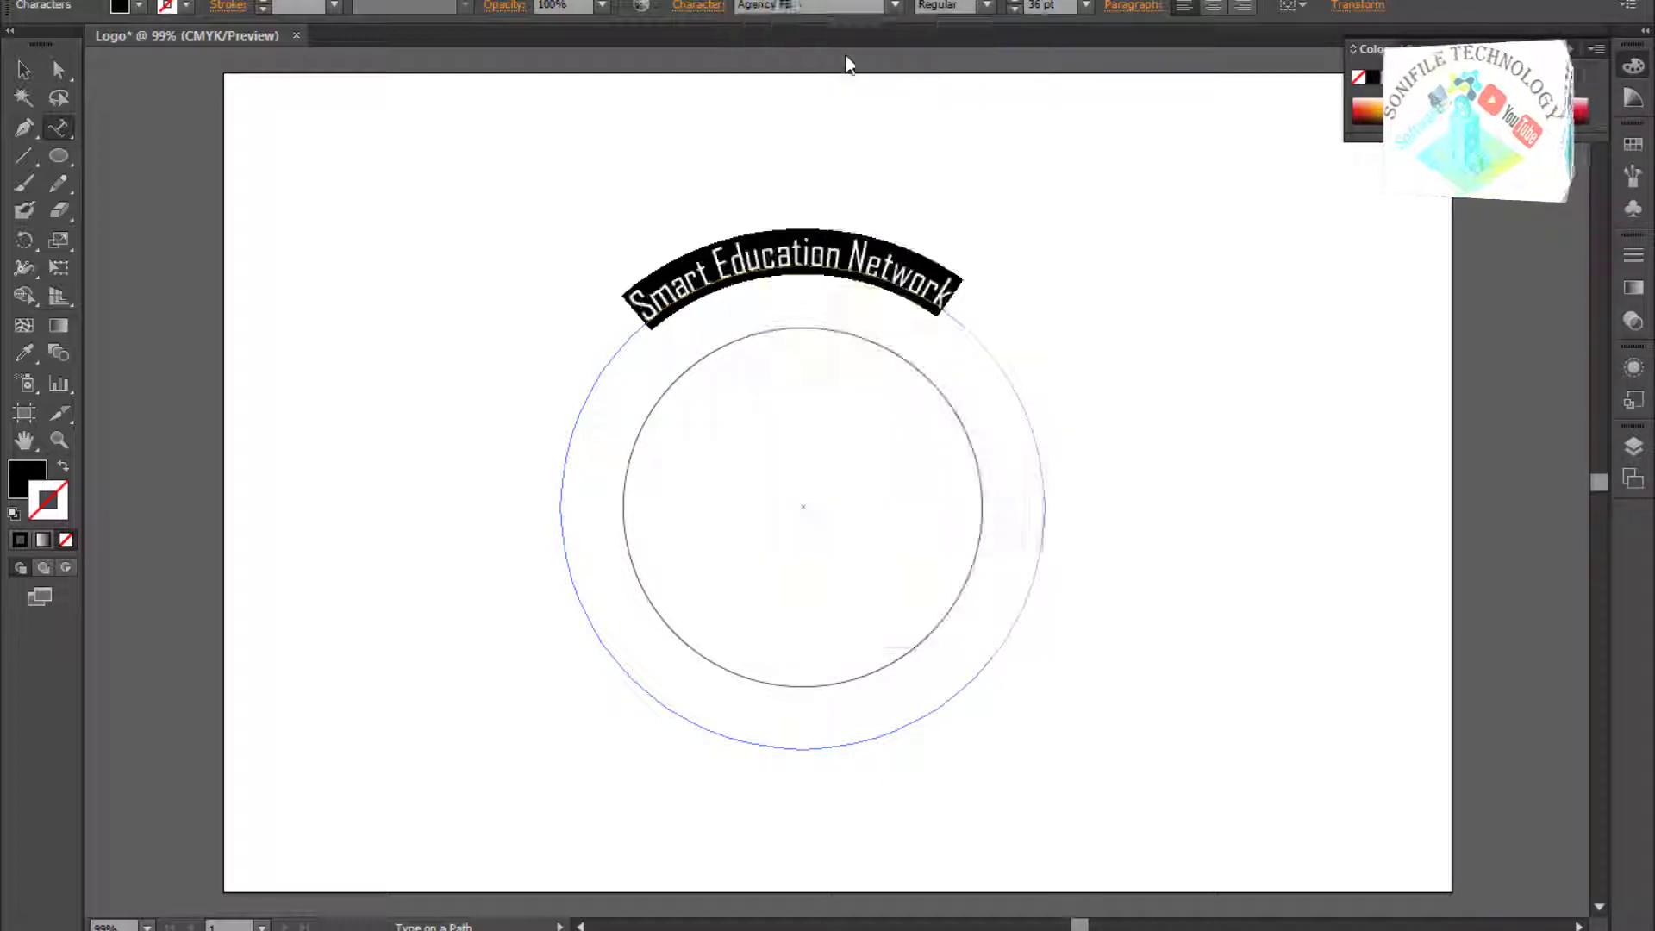
Set the circular text's font to Algerian.
click(895, 6)
click(840, 78)
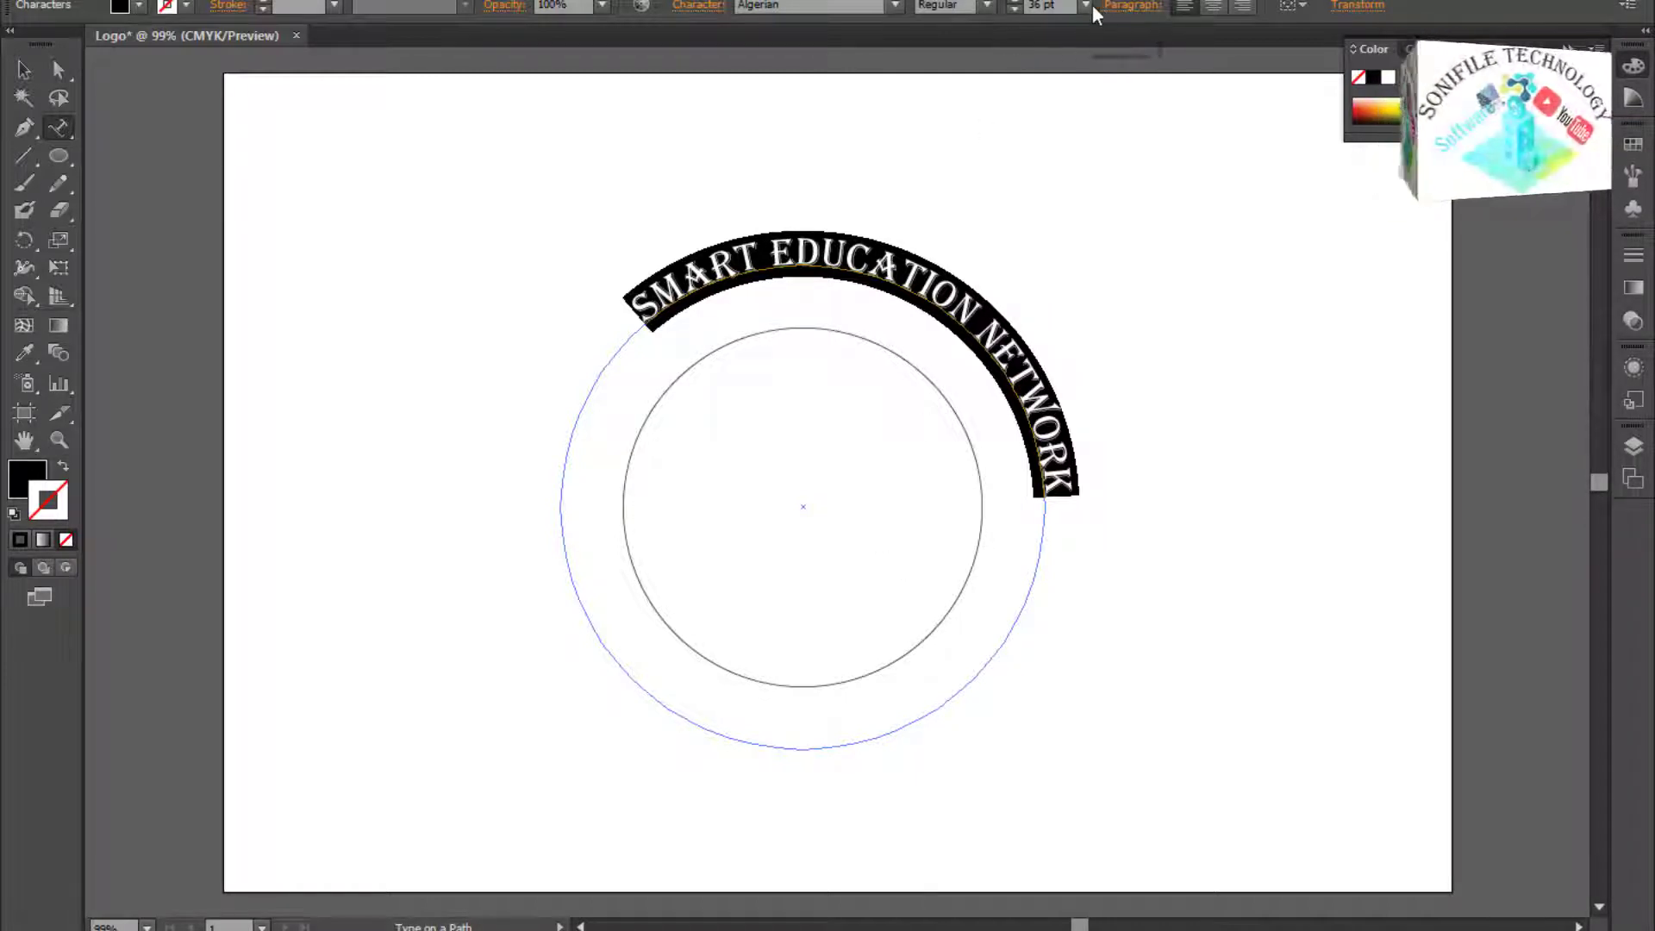
Set the circular text's left indent to -347 pt so the text sits centred over the top of the circle.
click(1127, 5)
click(937, 90)
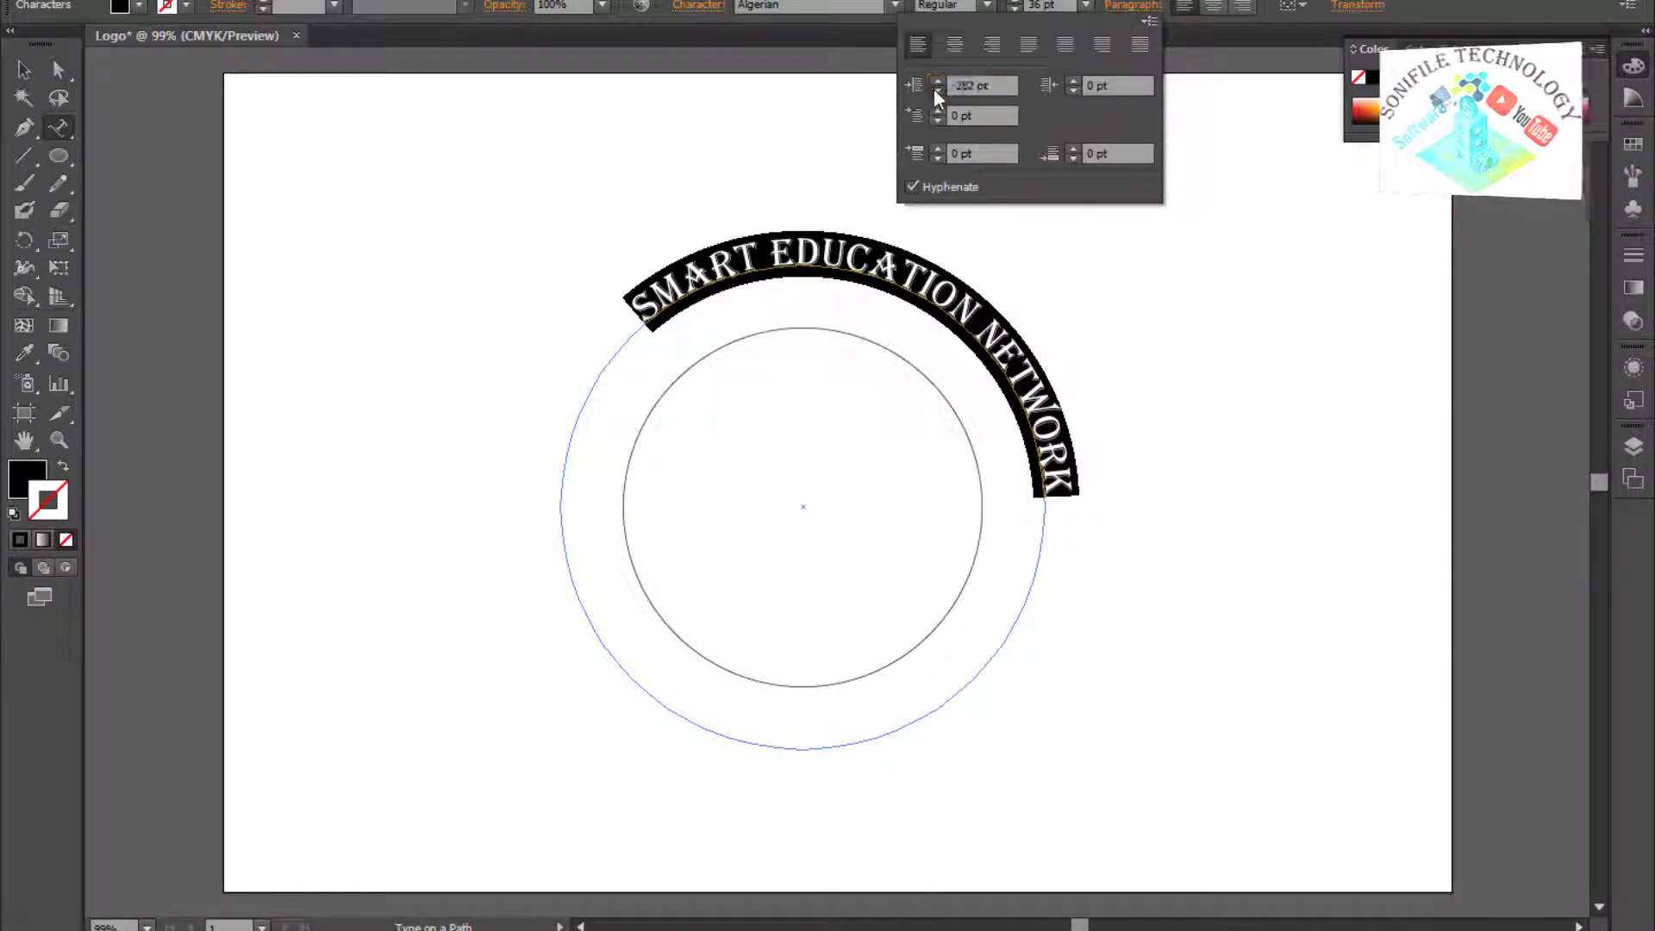
drag(936, 90, 935, 99)
click(936, 91)
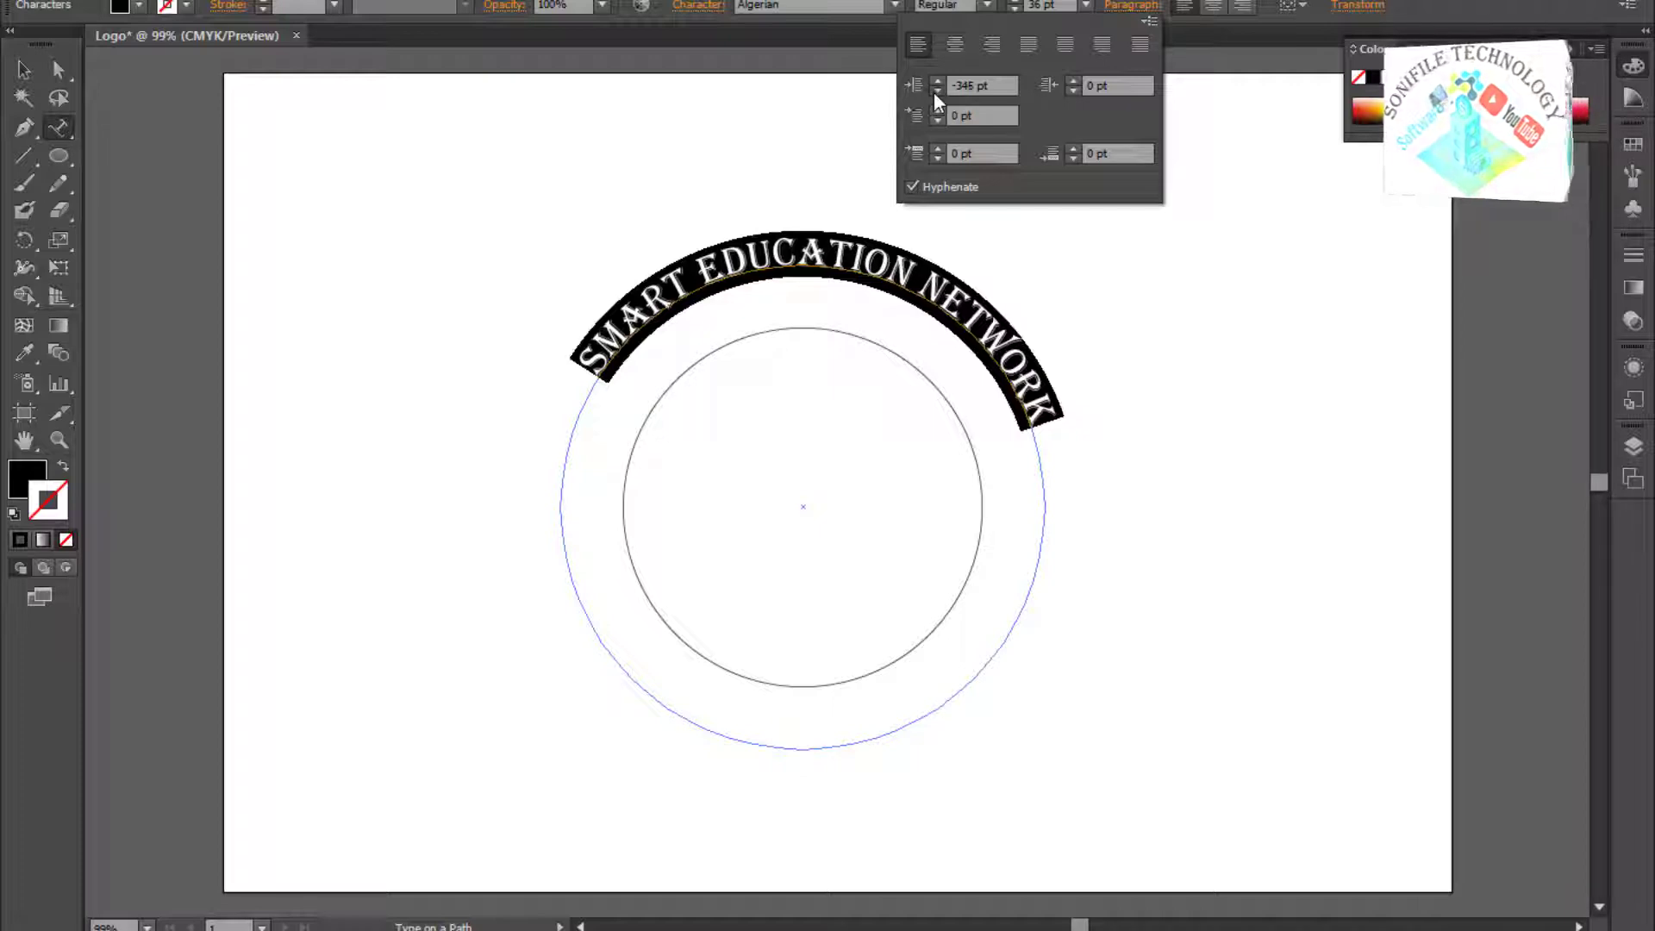
click(936, 91)
click(1111, 345)
click(1092, 351)
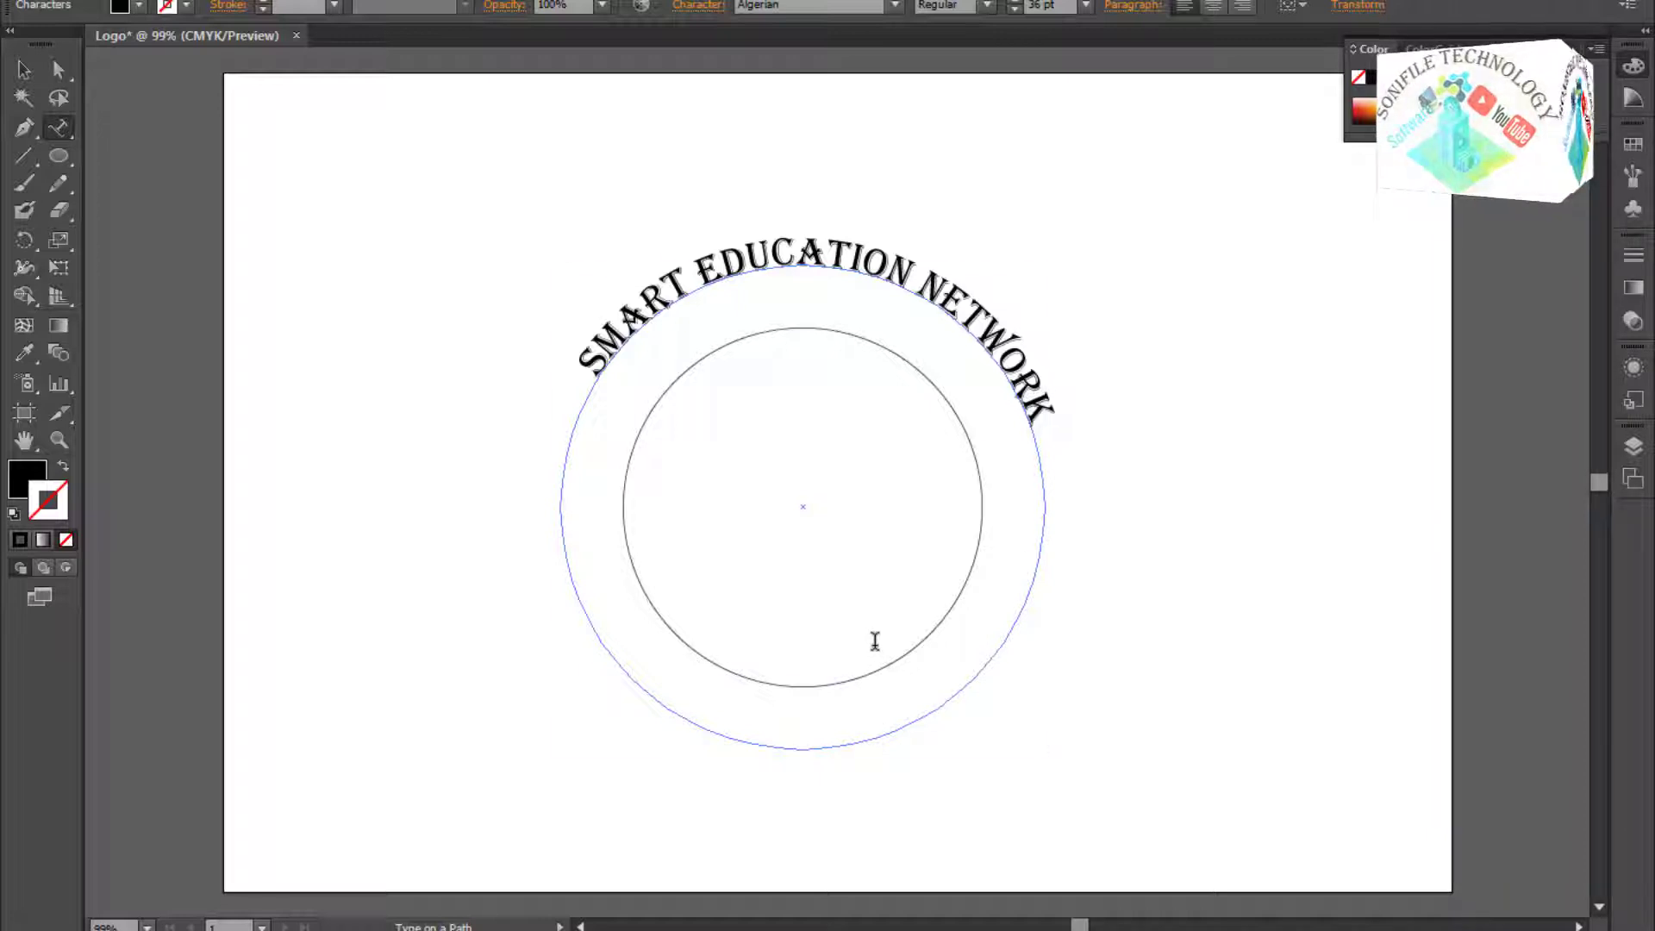
Try slightly wider tracking on the whole Smart Education Network text, then reduce it to 1.
key(ctrl+a)
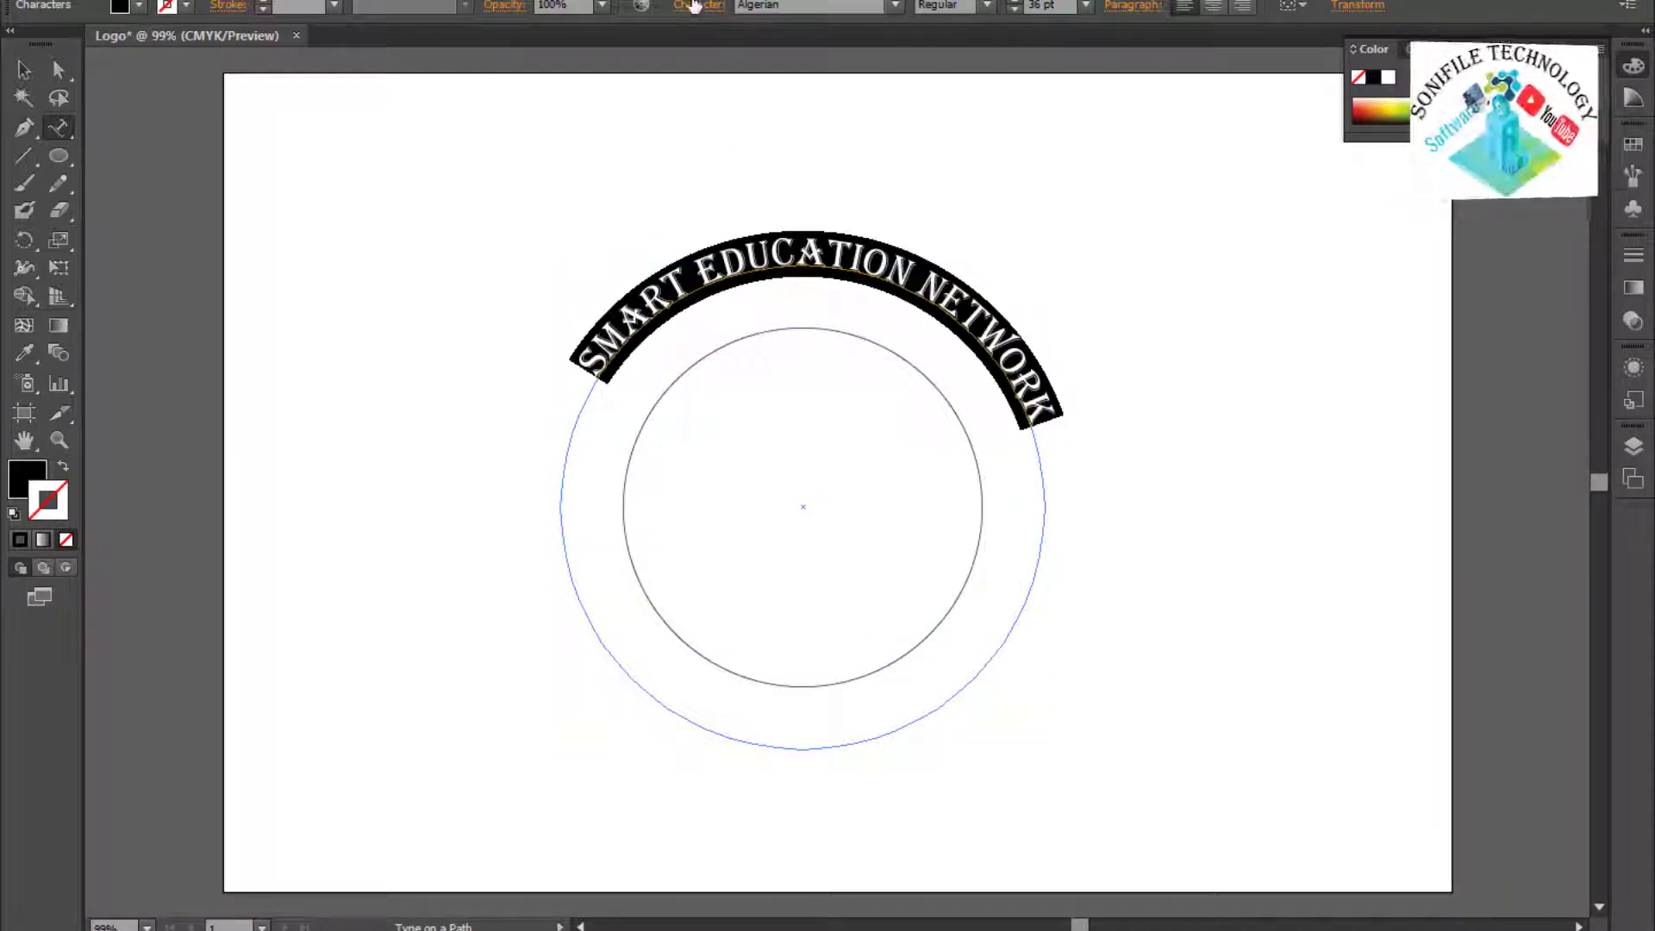
click(696, 9)
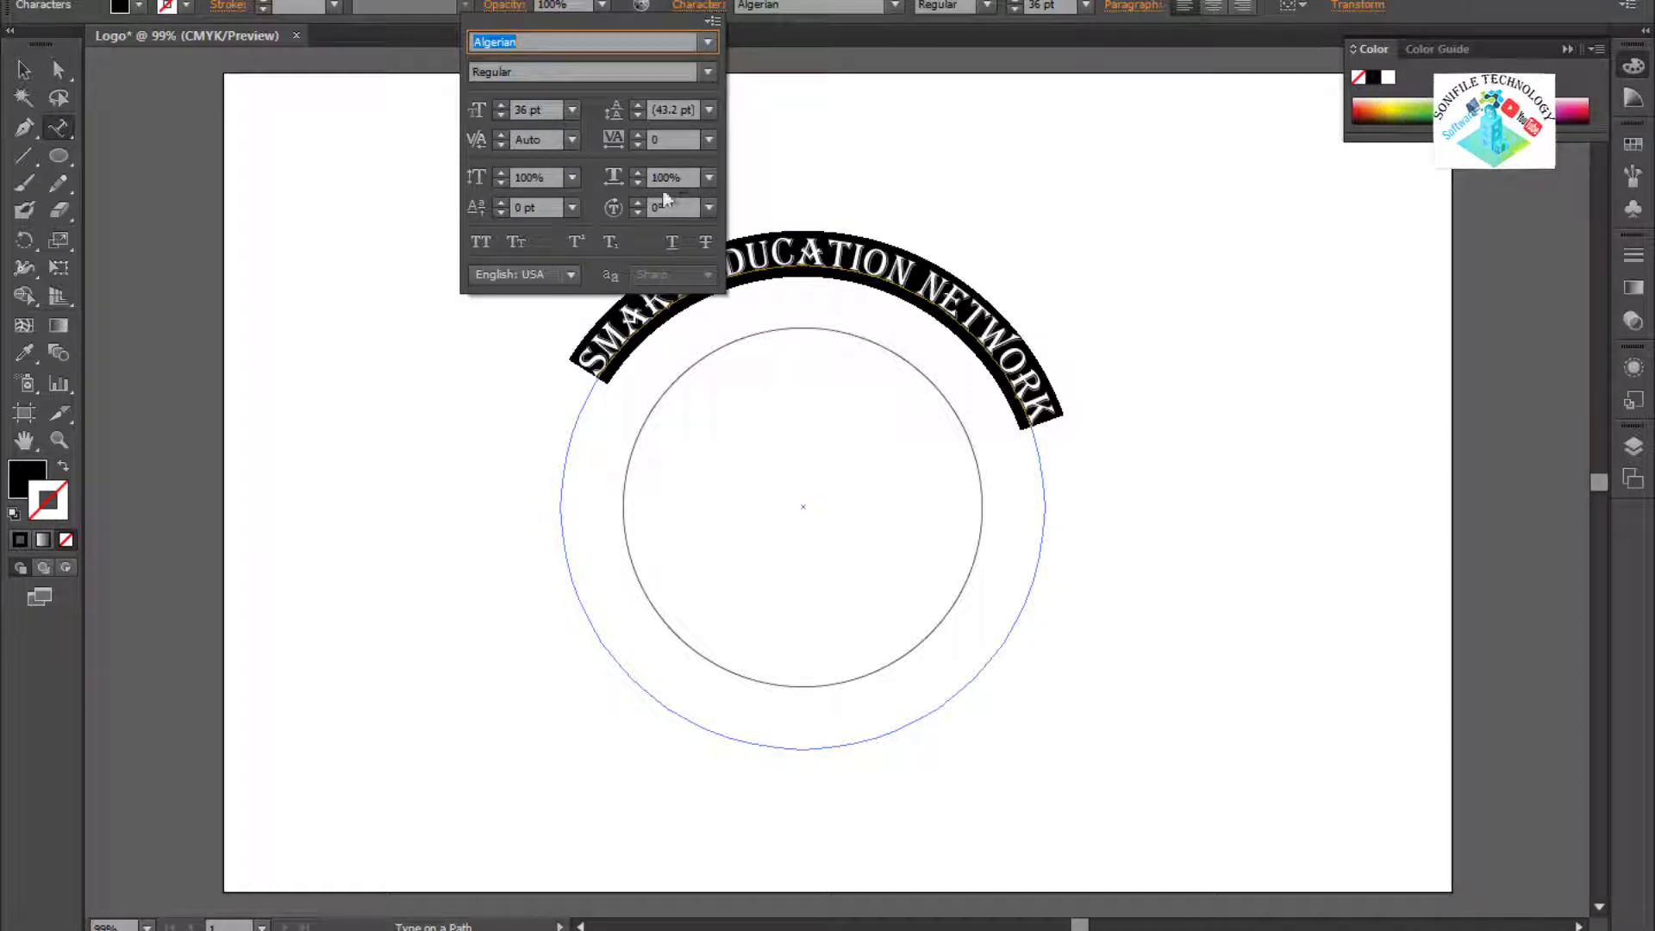
click(639, 137)
click(639, 137)
click(639, 137)
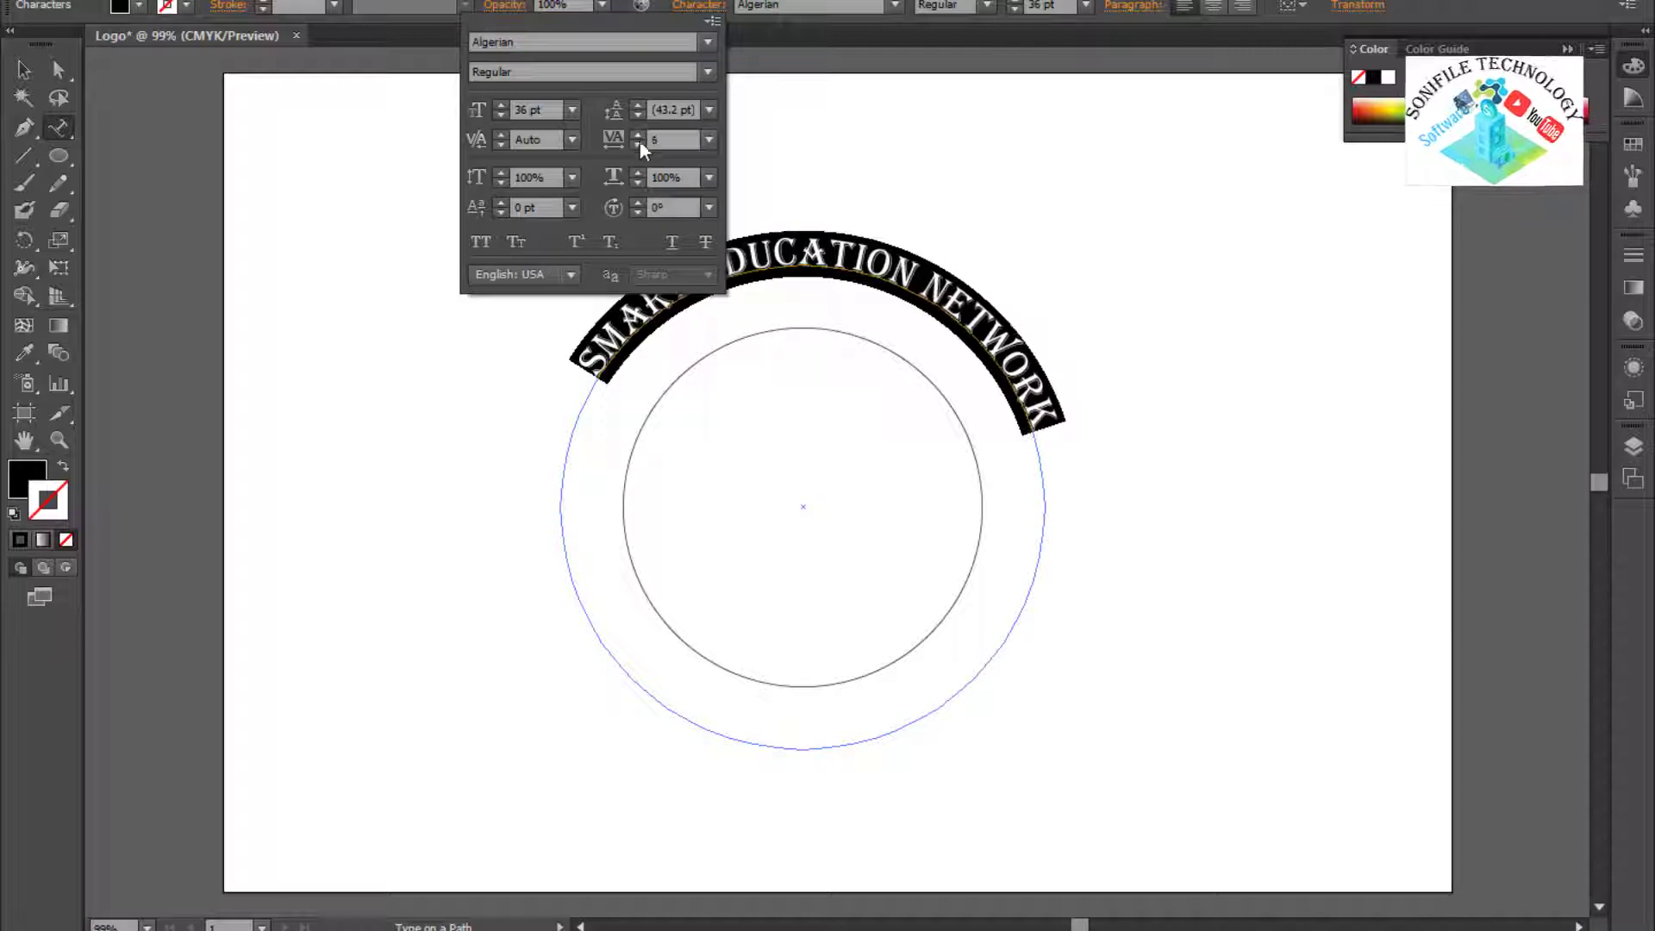
click(638, 147)
click(638, 146)
click(638, 147)
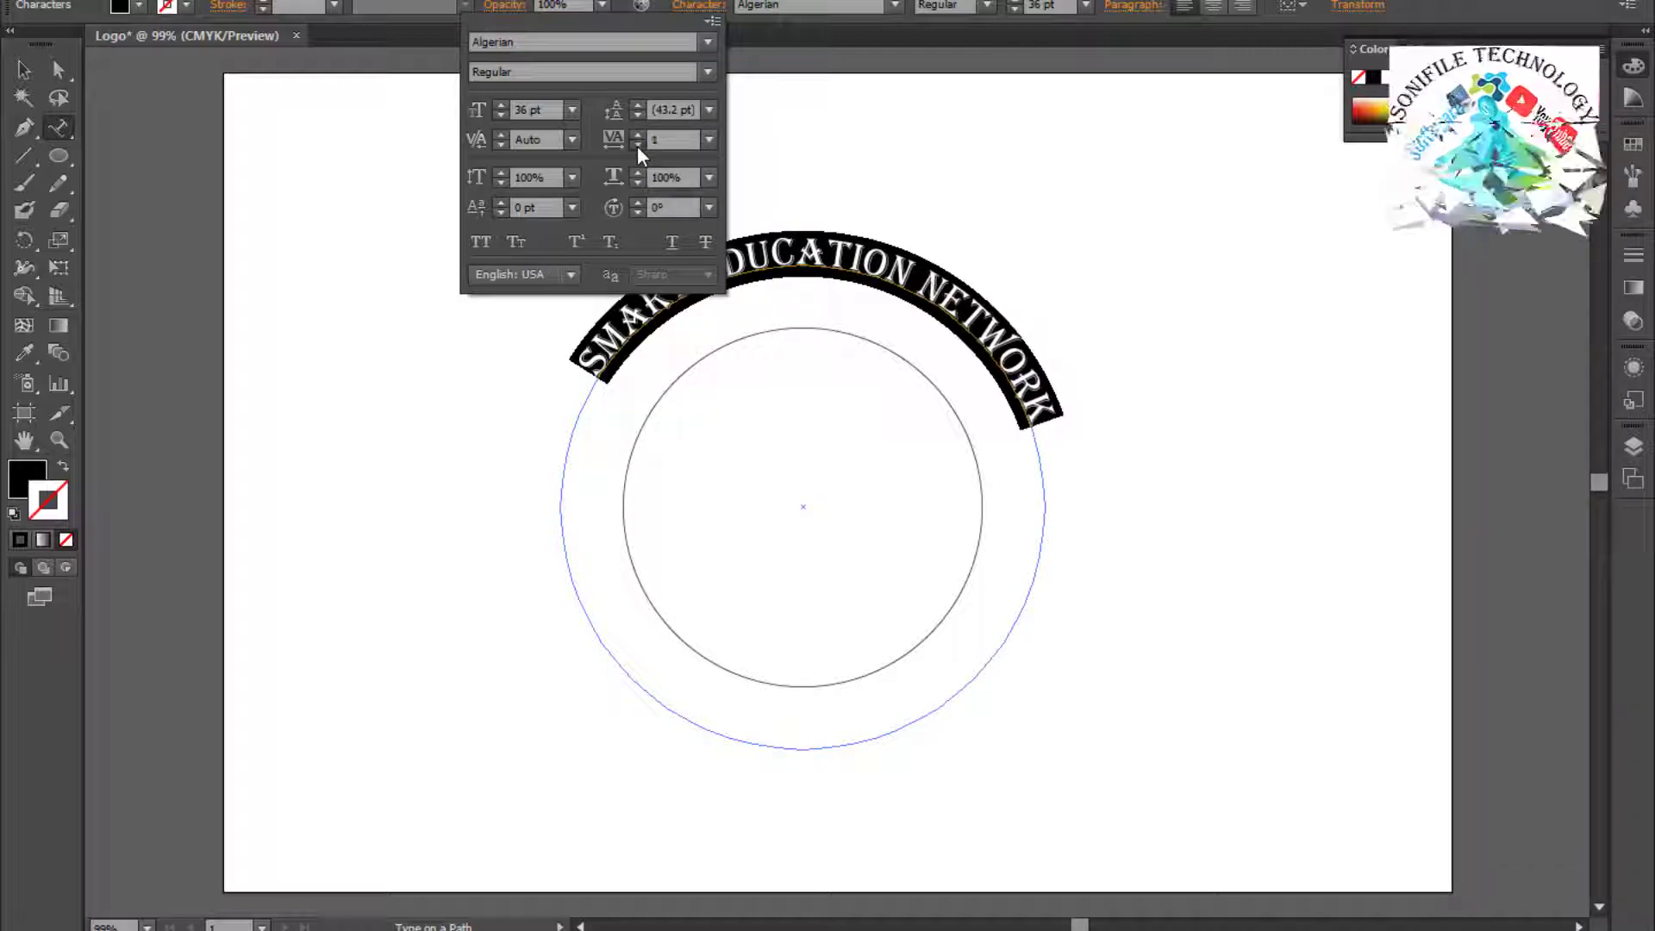
Set the Smart Education Network text's baseline shift to -44 pt and its tracking to 131.
click(501, 213)
drag(503, 212, 504, 212)
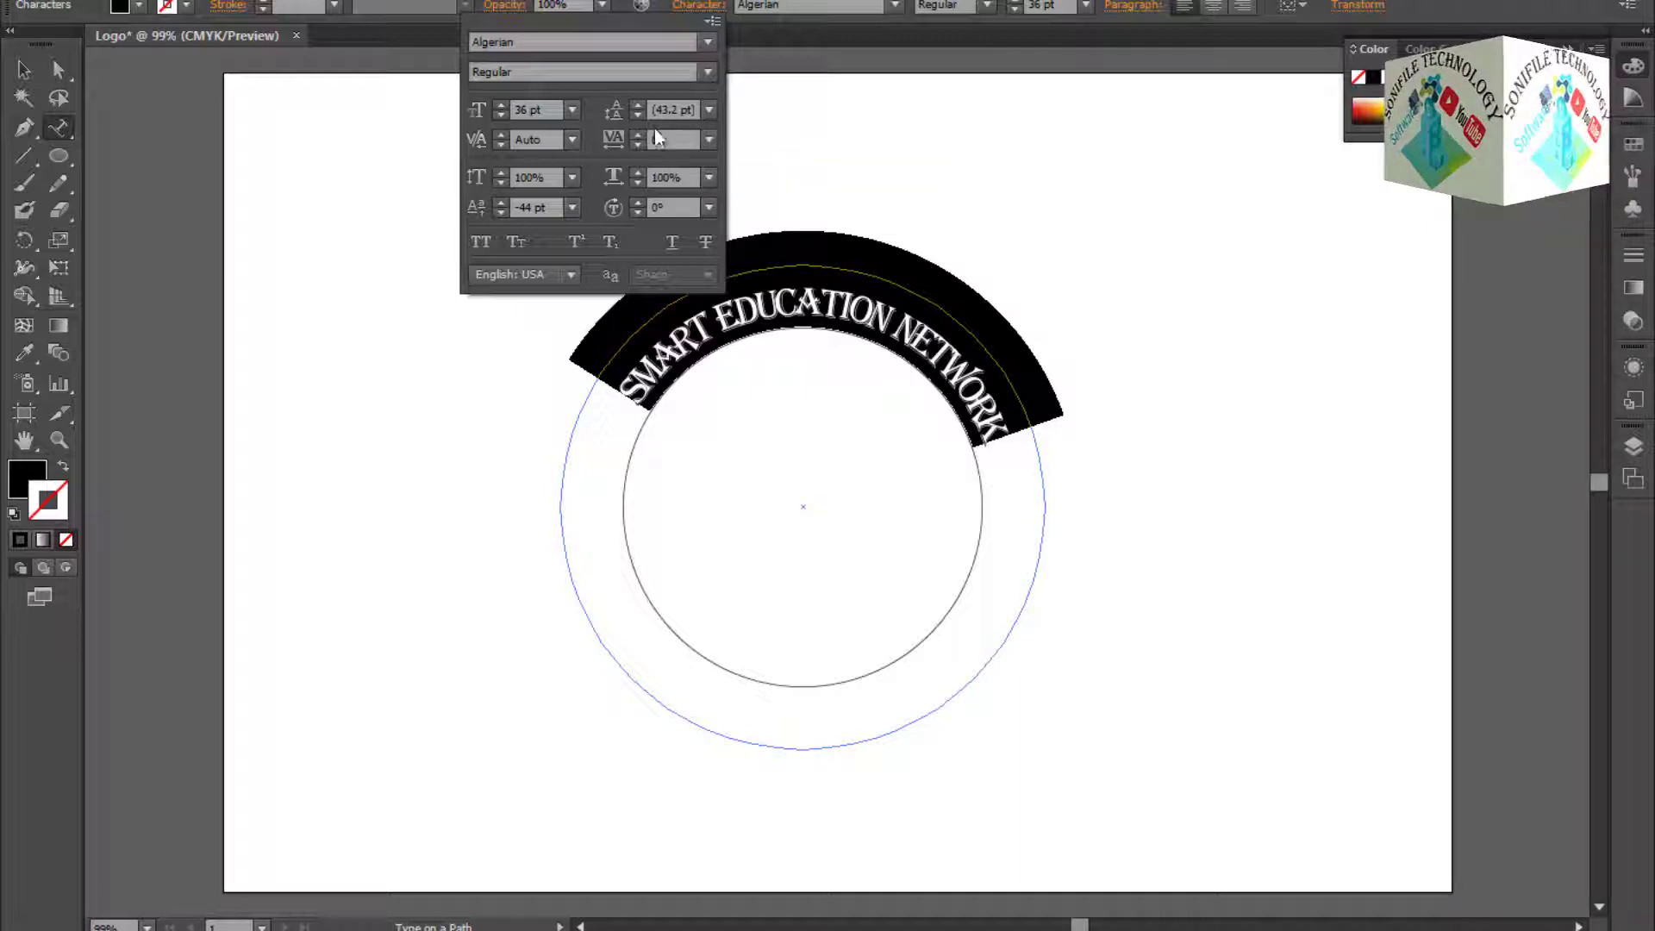
scroll(644, 135, up, 4)
scroll(643, 134, up, 20)
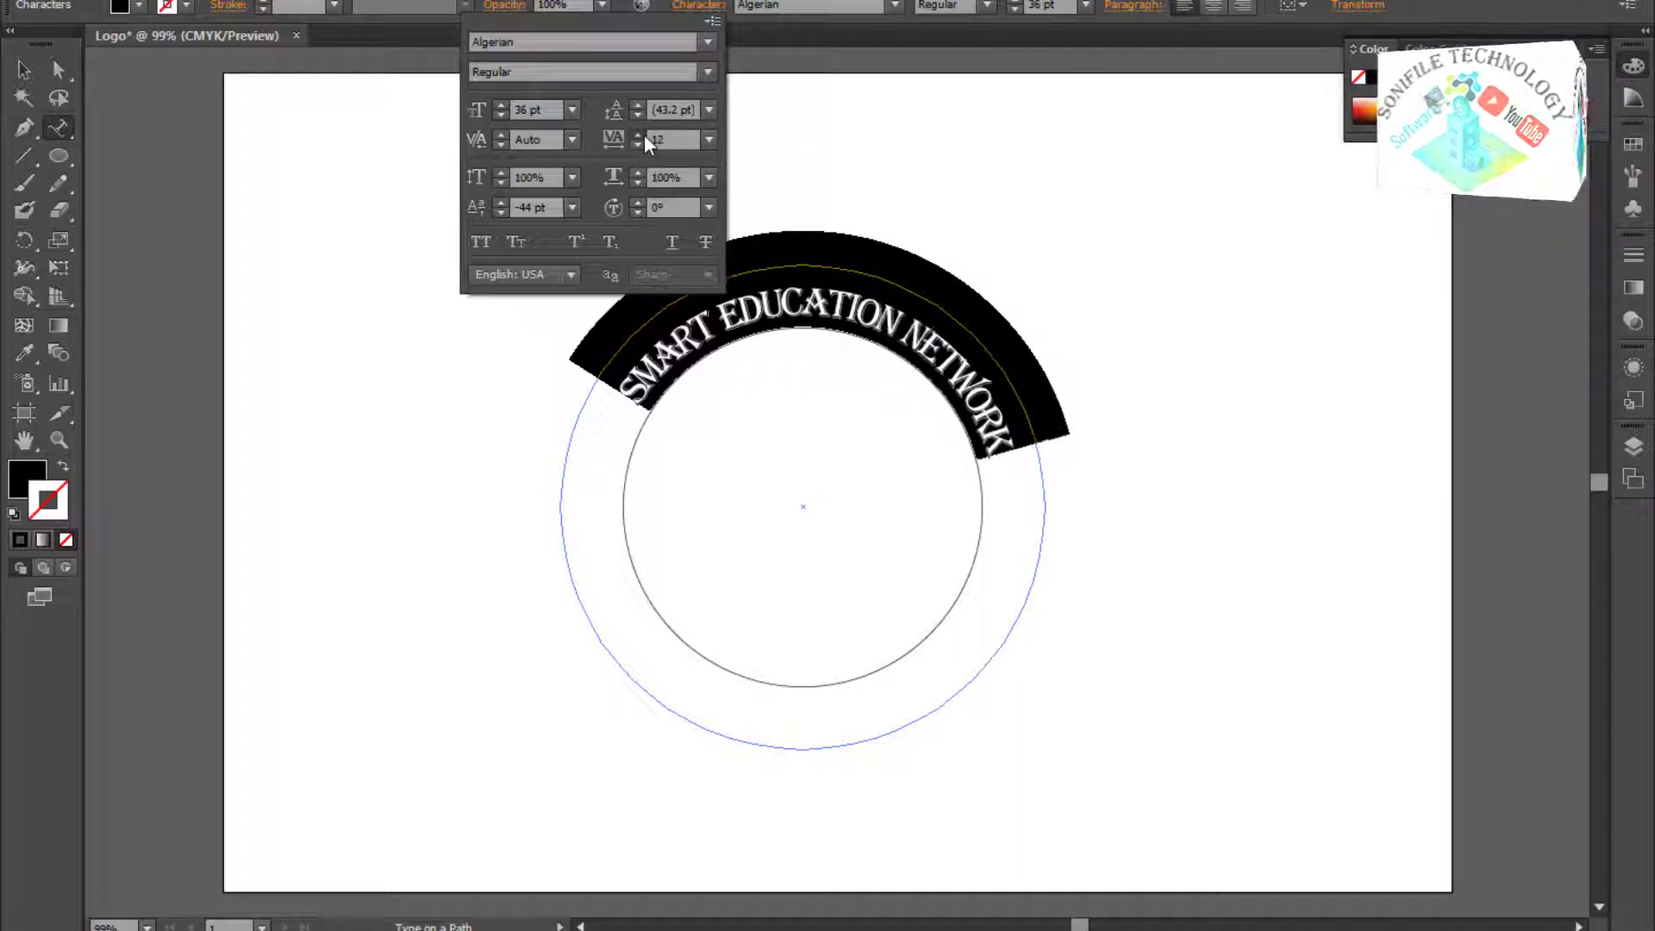
scroll(644, 134, up, 20)
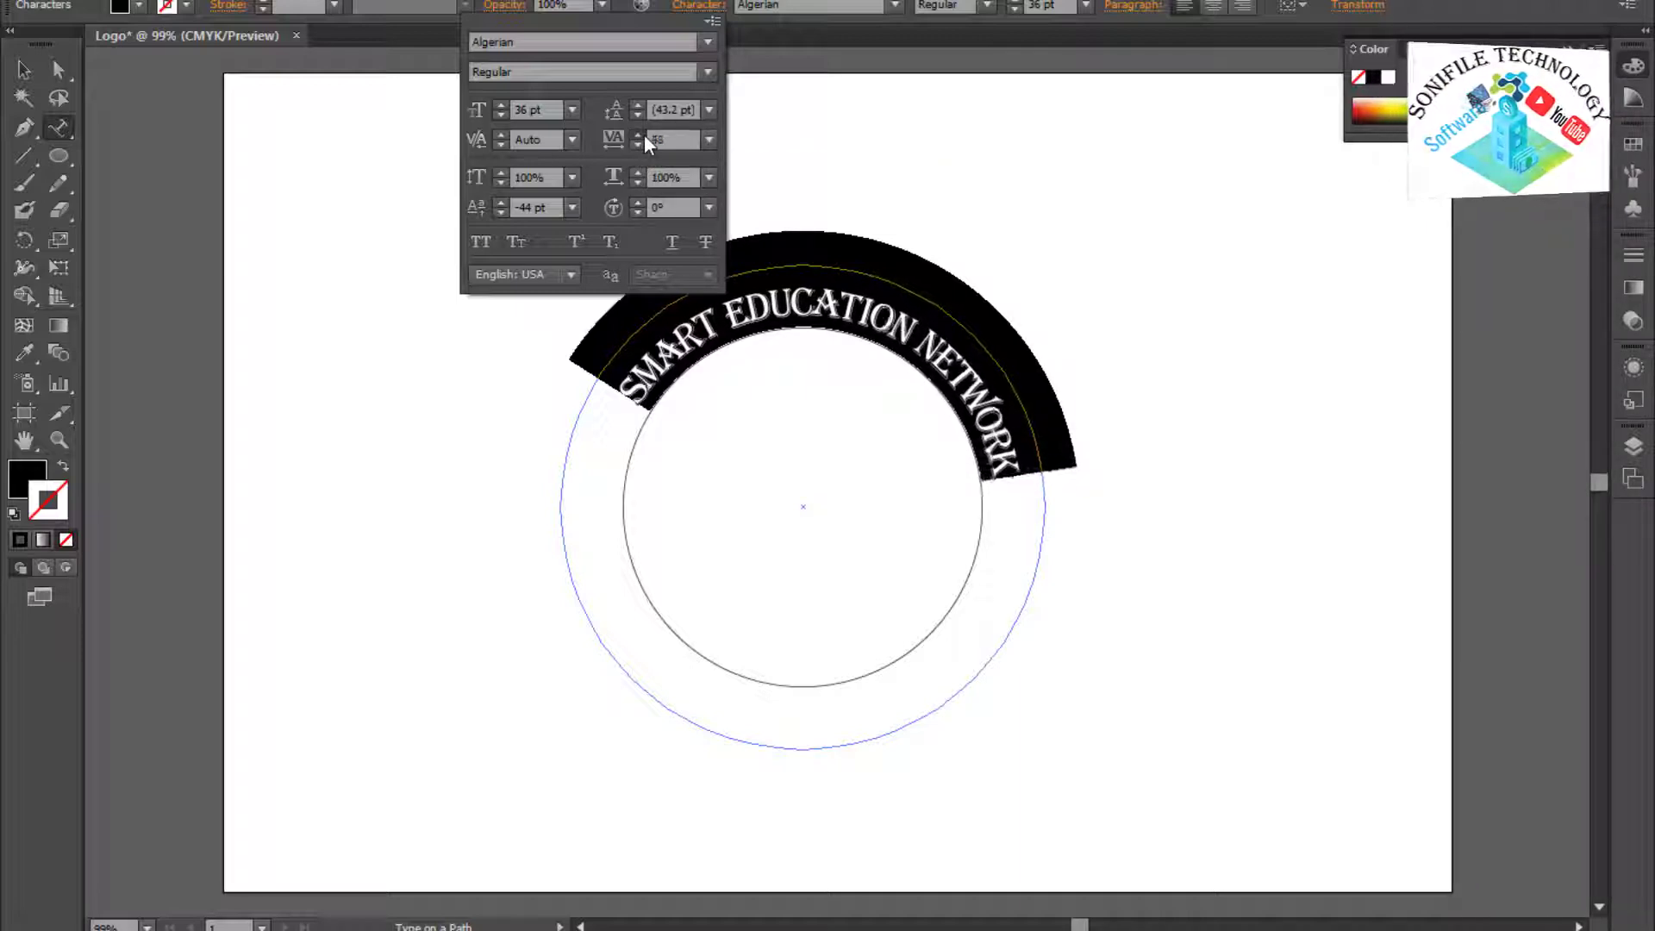
scroll(644, 134, up, 20)
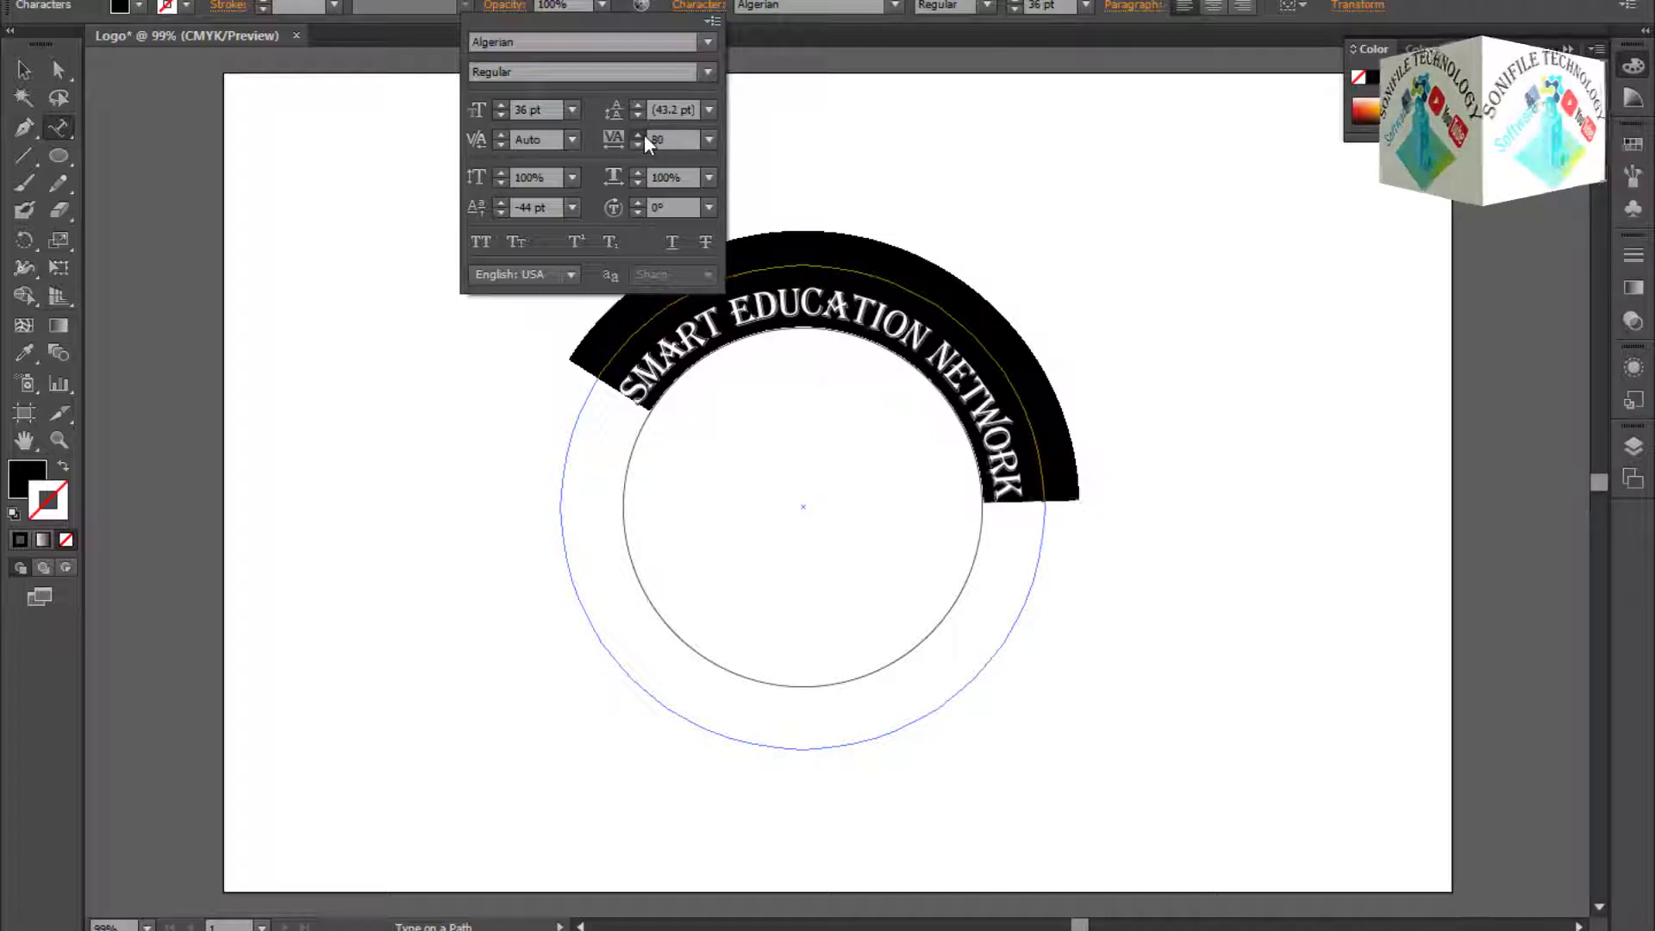
scroll(644, 135, up, 20)
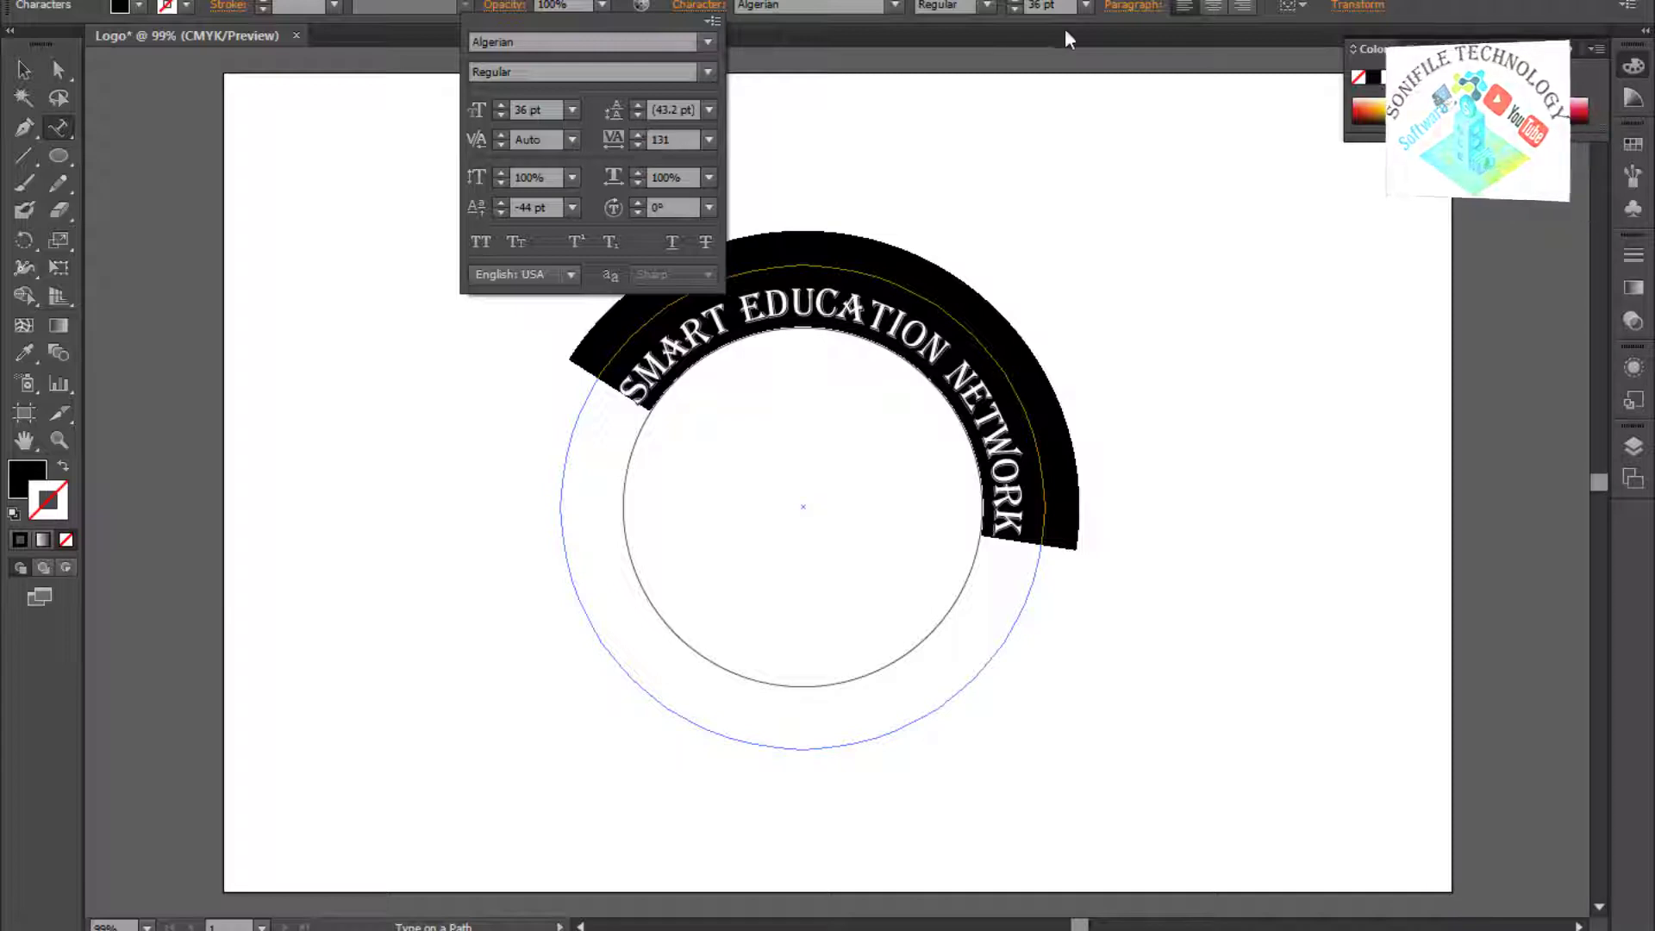
Set the left indent of the Smart Education Network text to -423 pt to centre it over the inner circle.
click(1129, 7)
click(1129, 7)
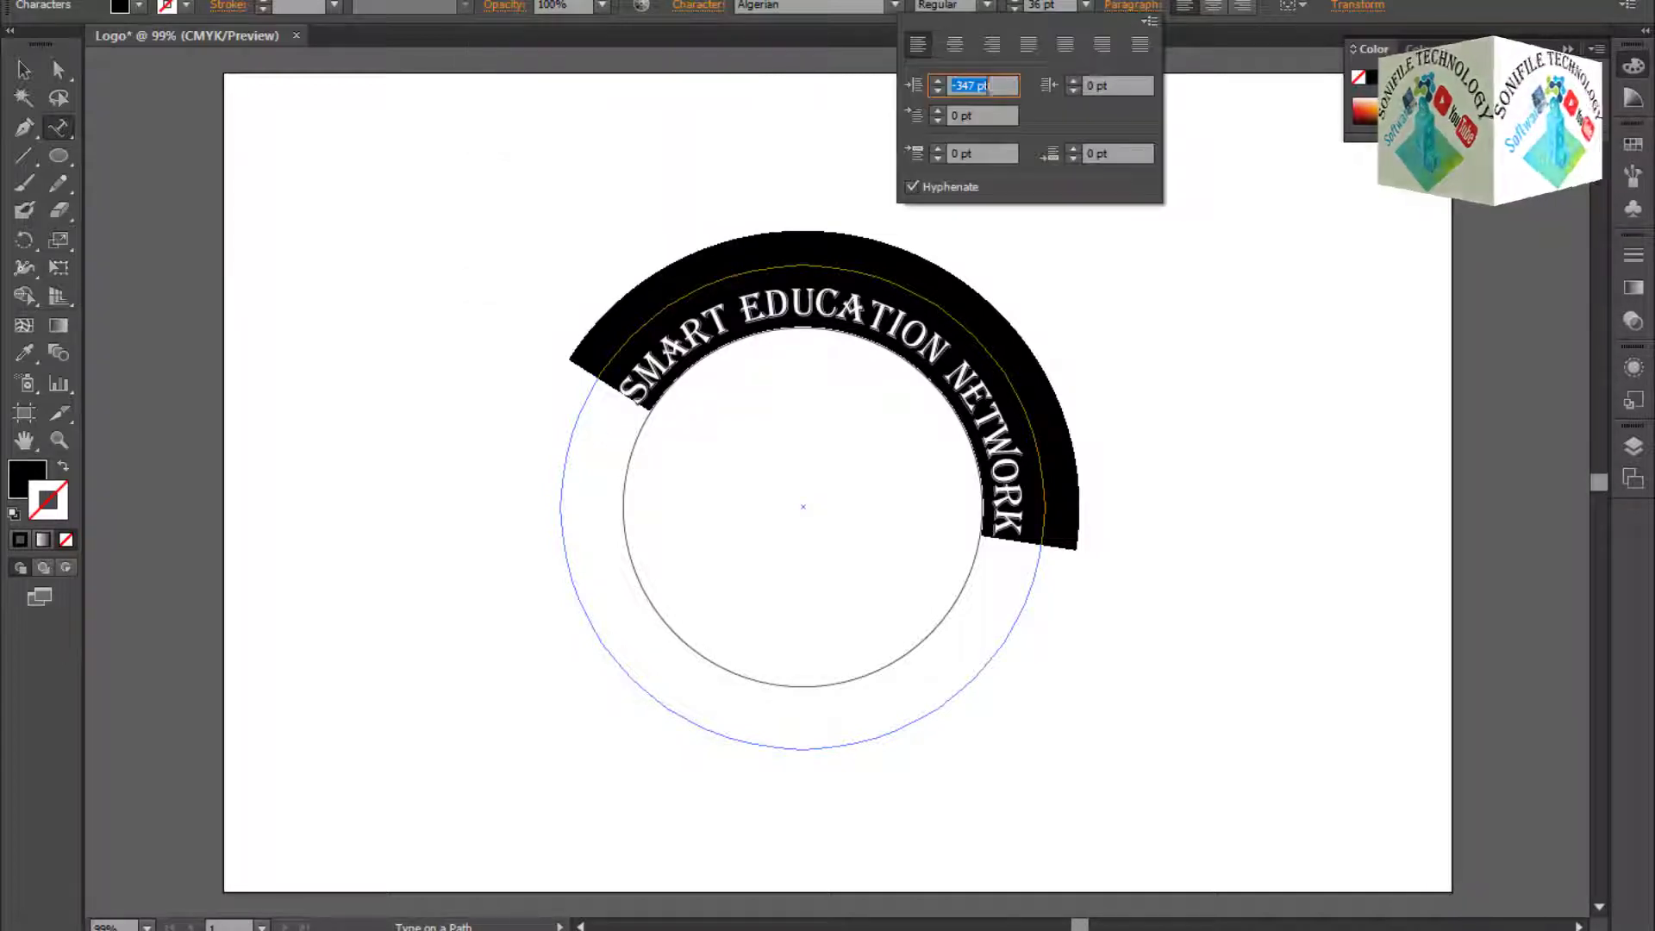
scroll(935, 91, down, 20)
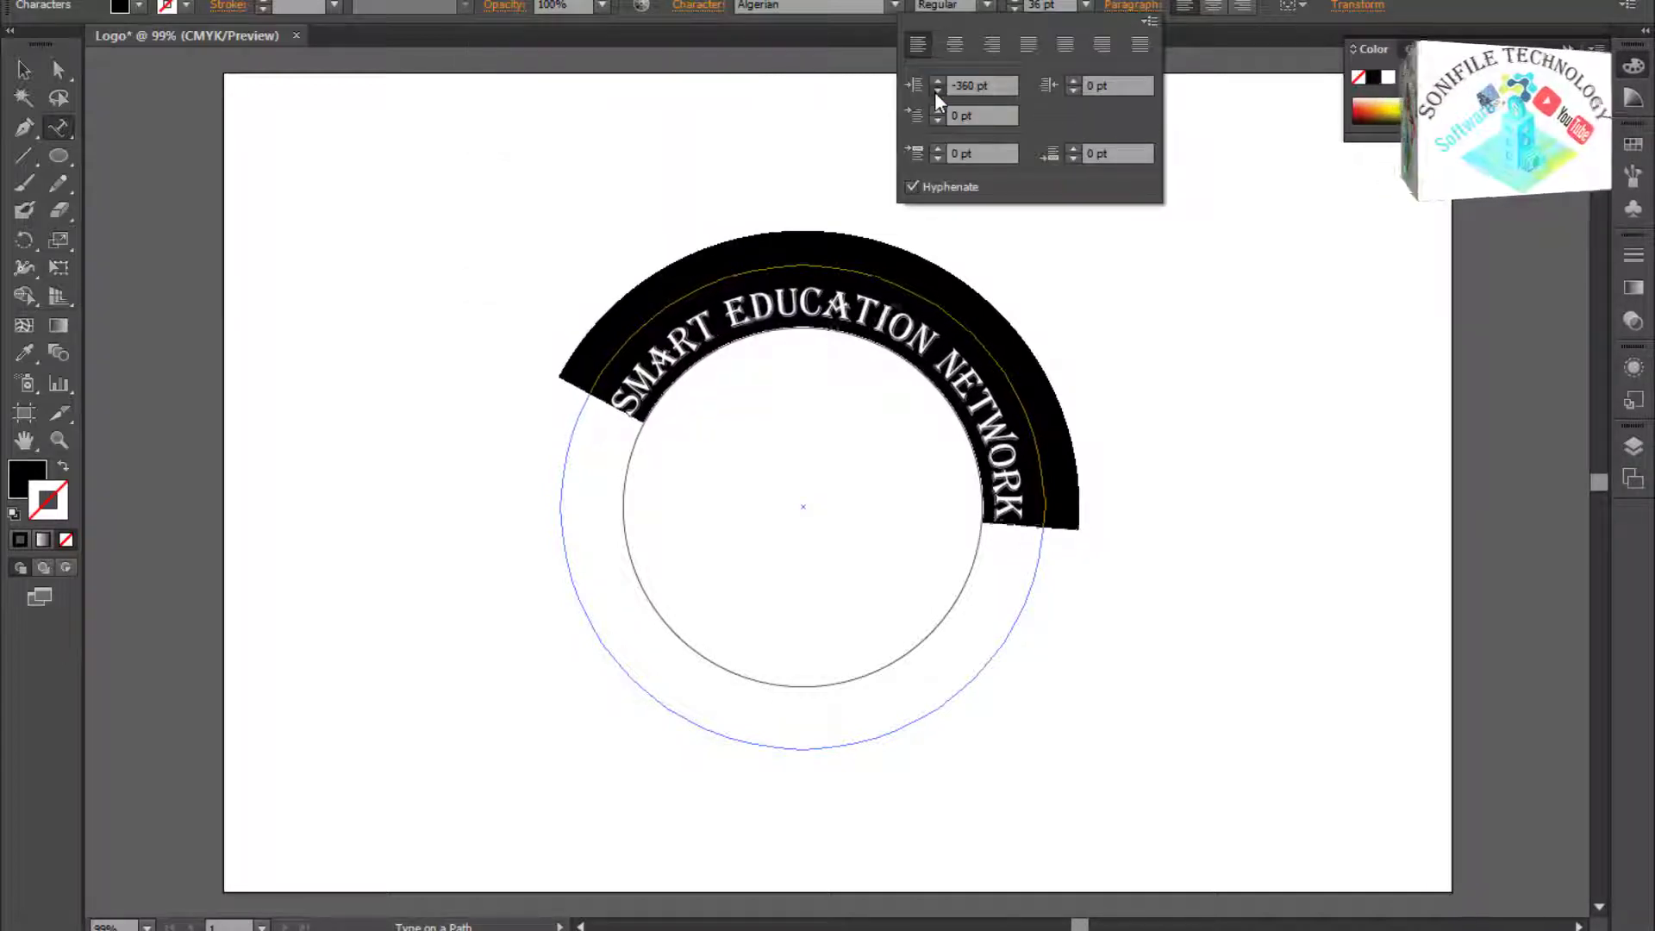
scroll(934, 92, down, 20)
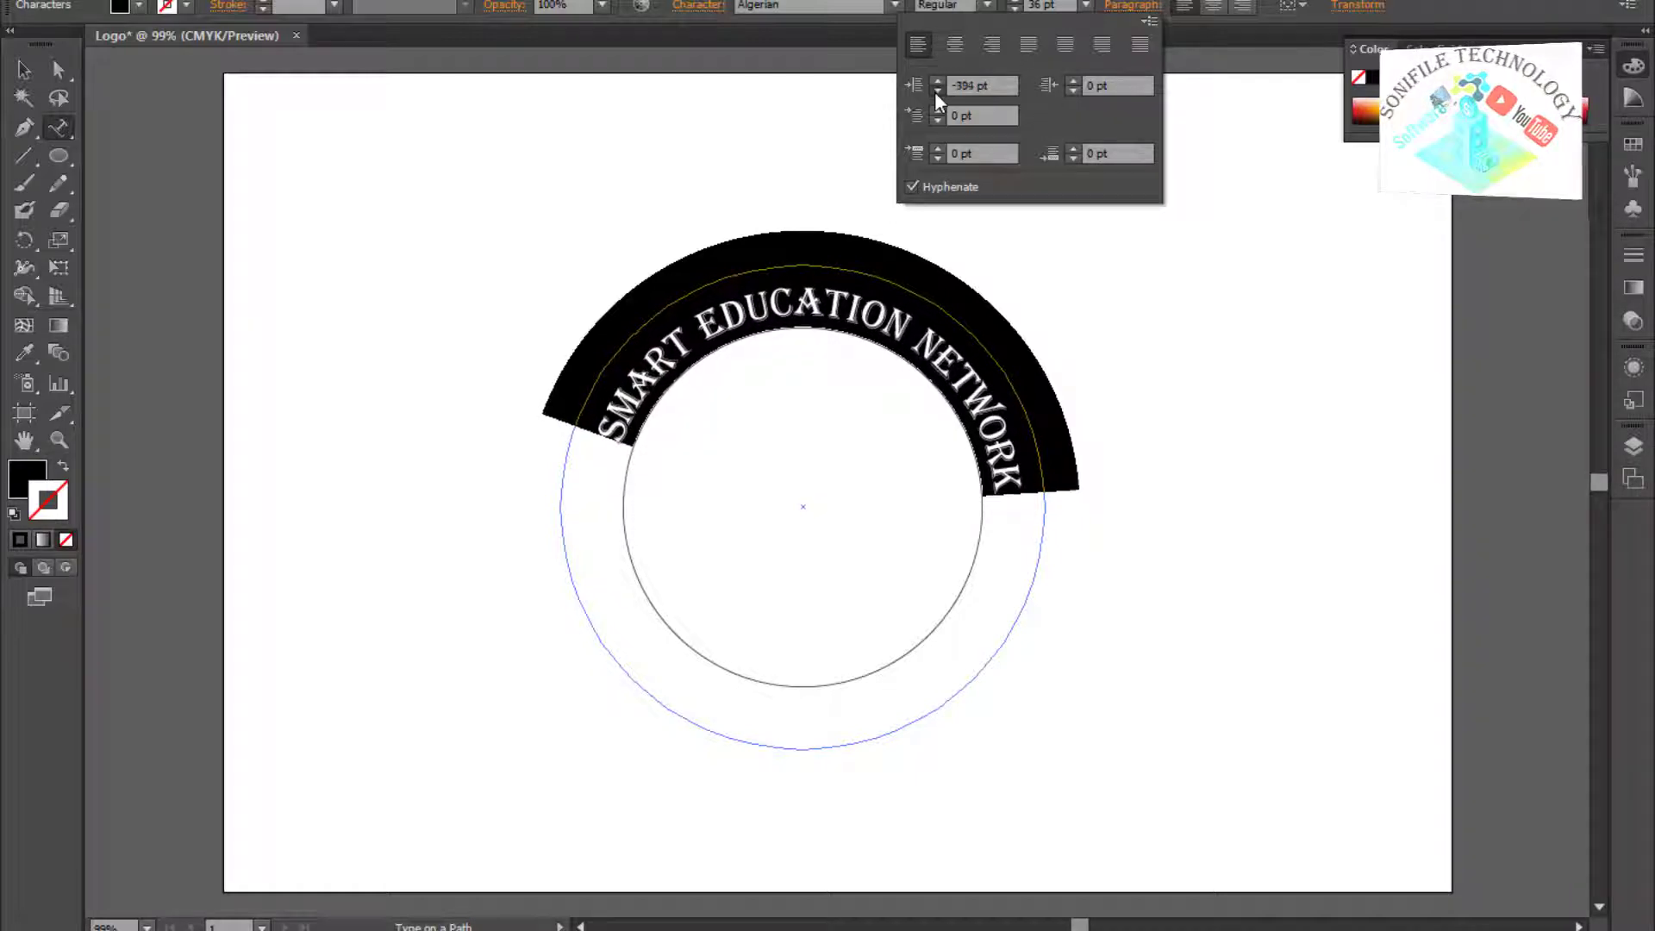
scroll(934, 91, down, 16)
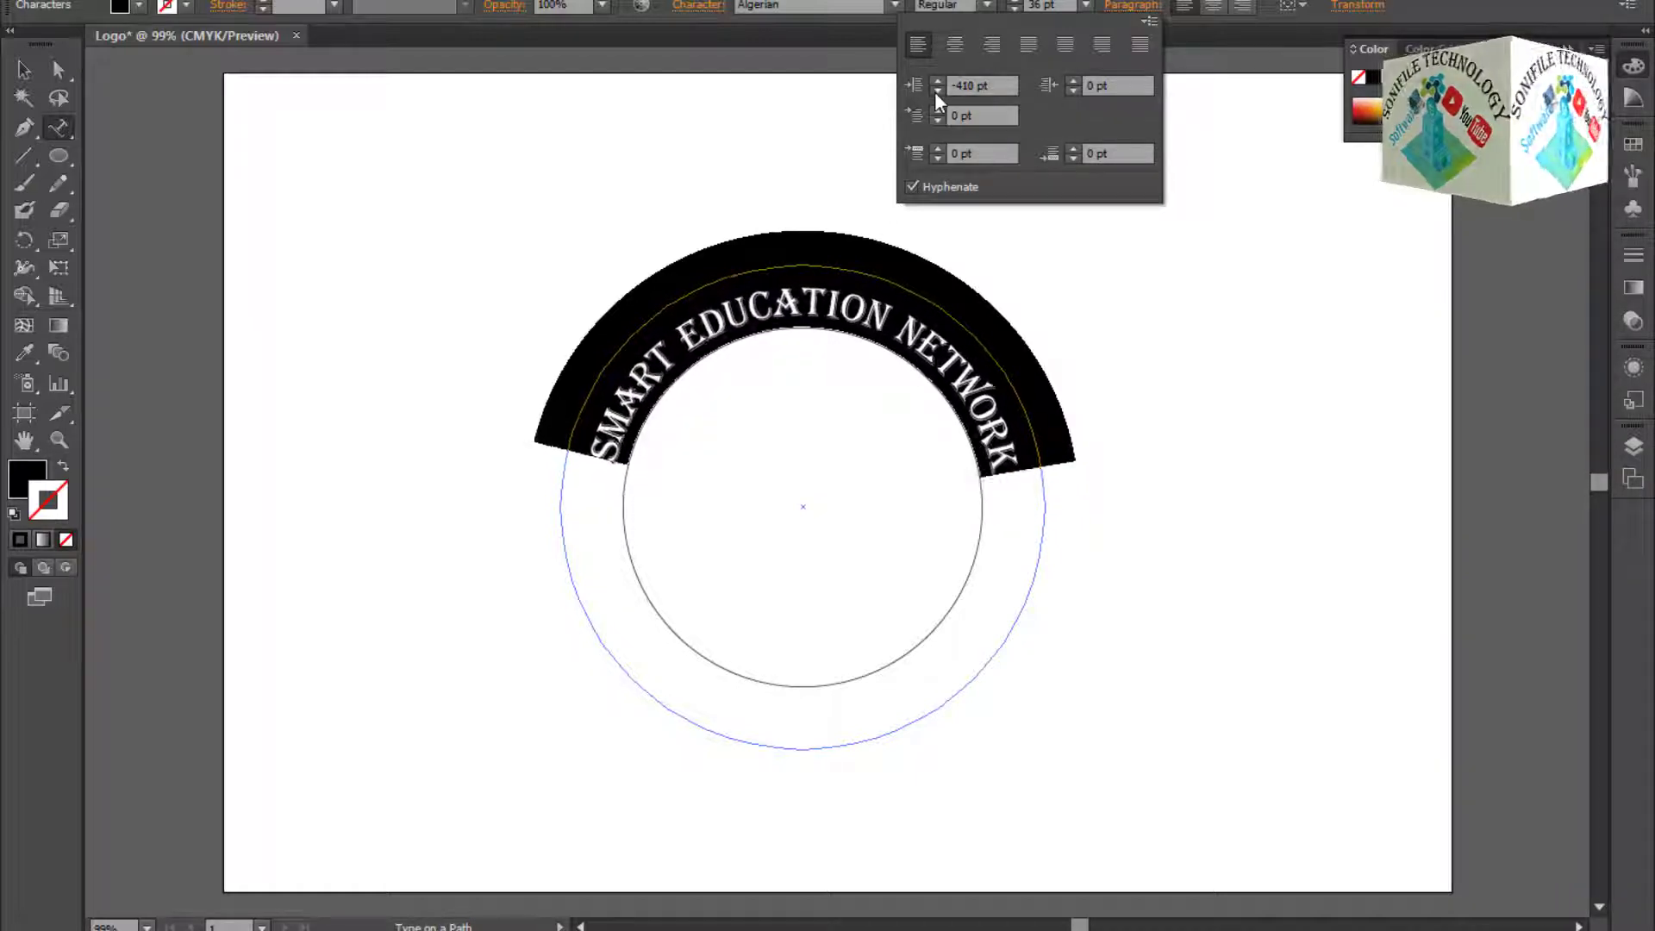
scroll(934, 91, down, 5)
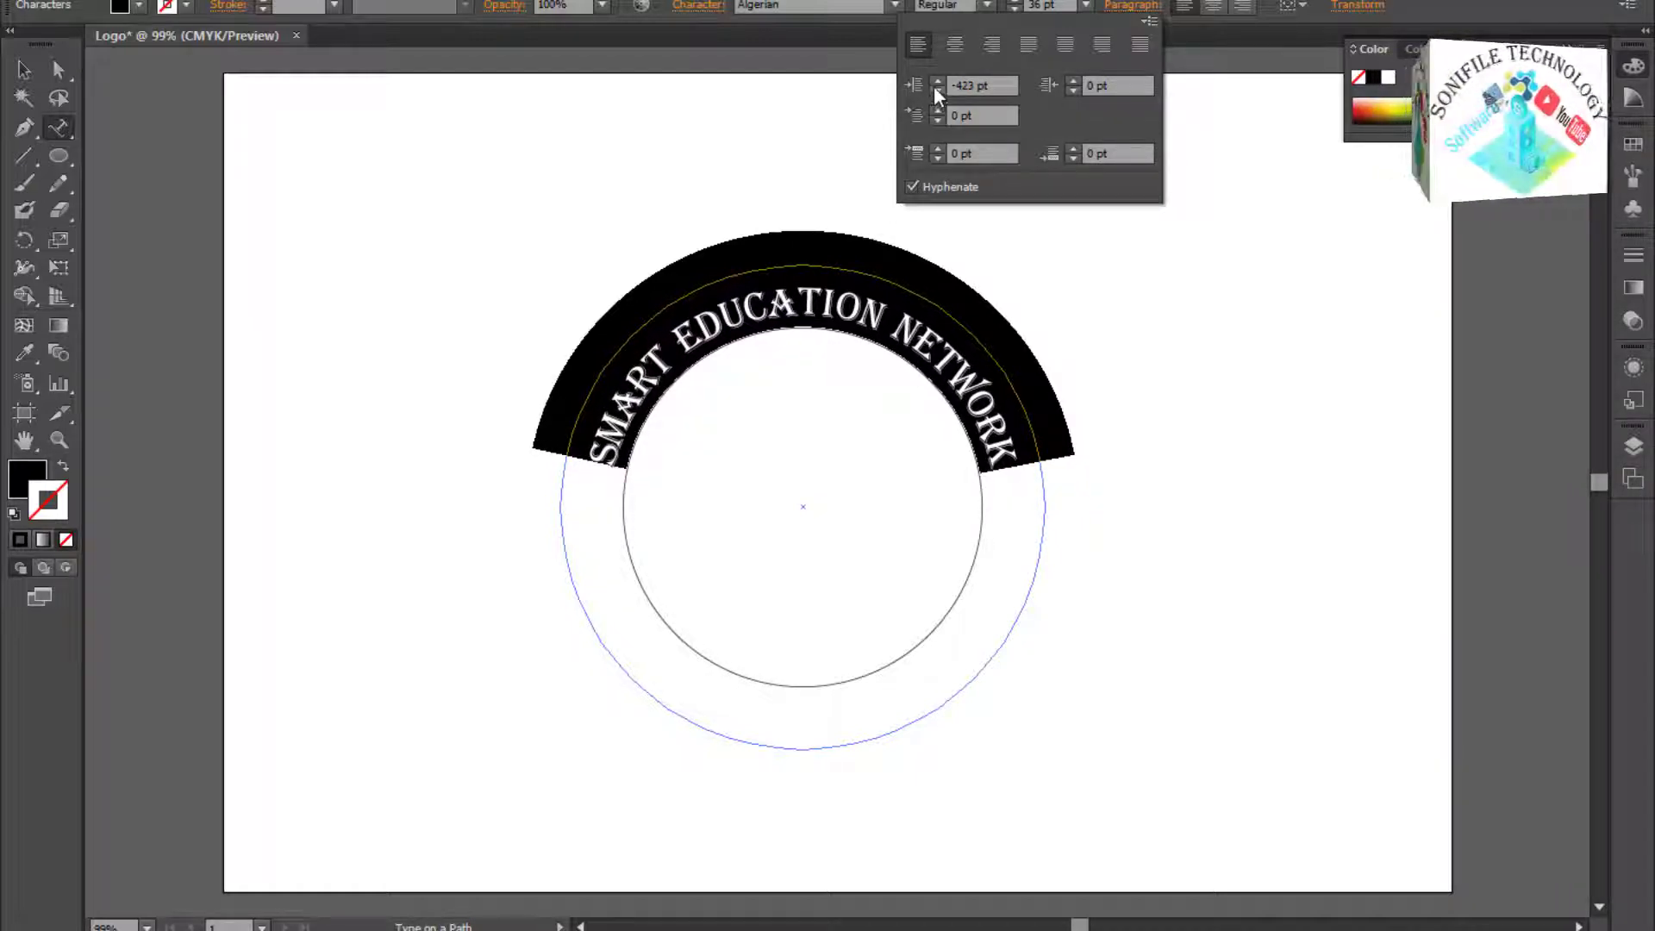
Add the text SONIFILE GROUP along the inner circle with the Type on a Path Tool and flip it to the path's other side.
click(805, 690)
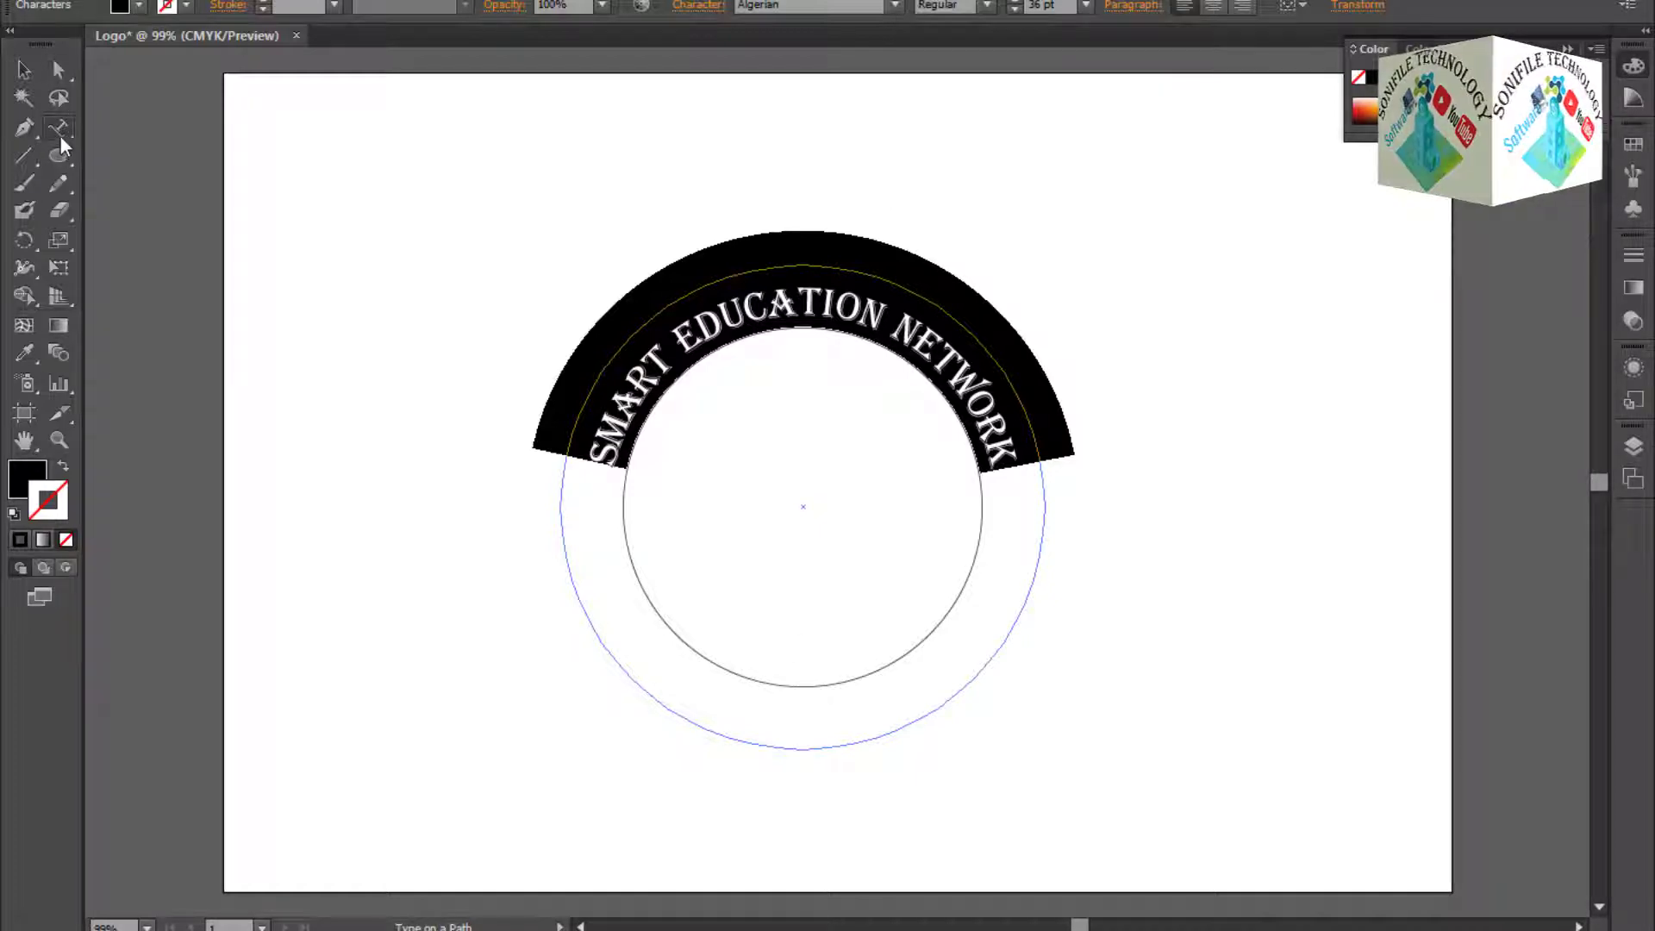
drag(66, 129, 121, 186)
click(803, 684)
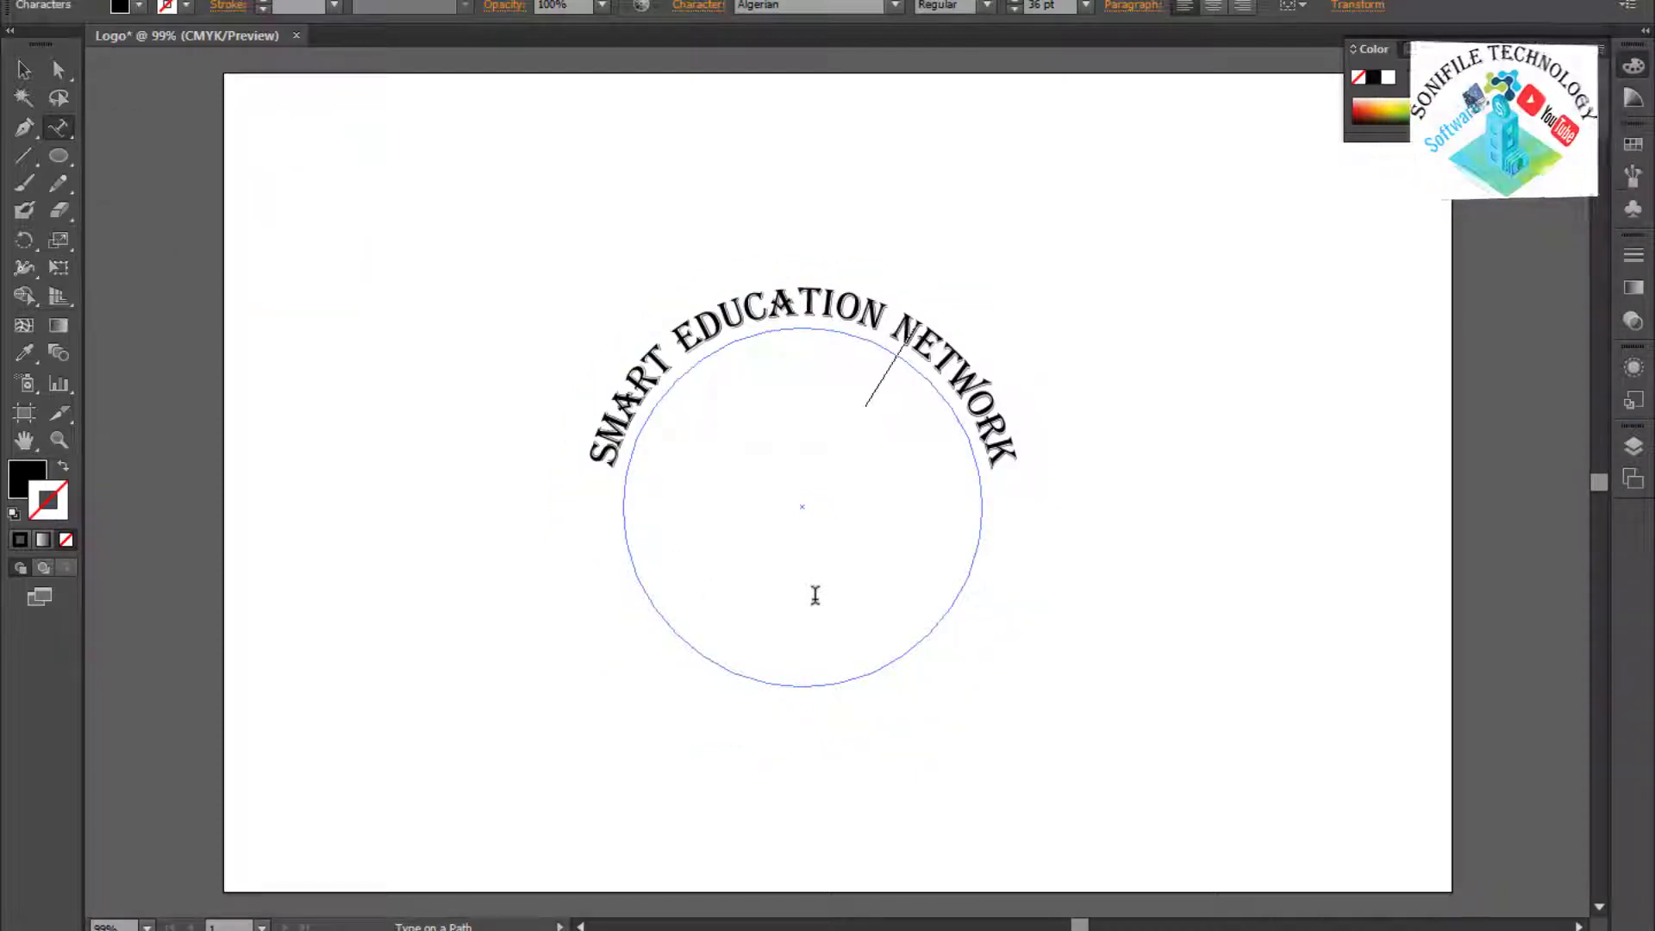
text(SO)
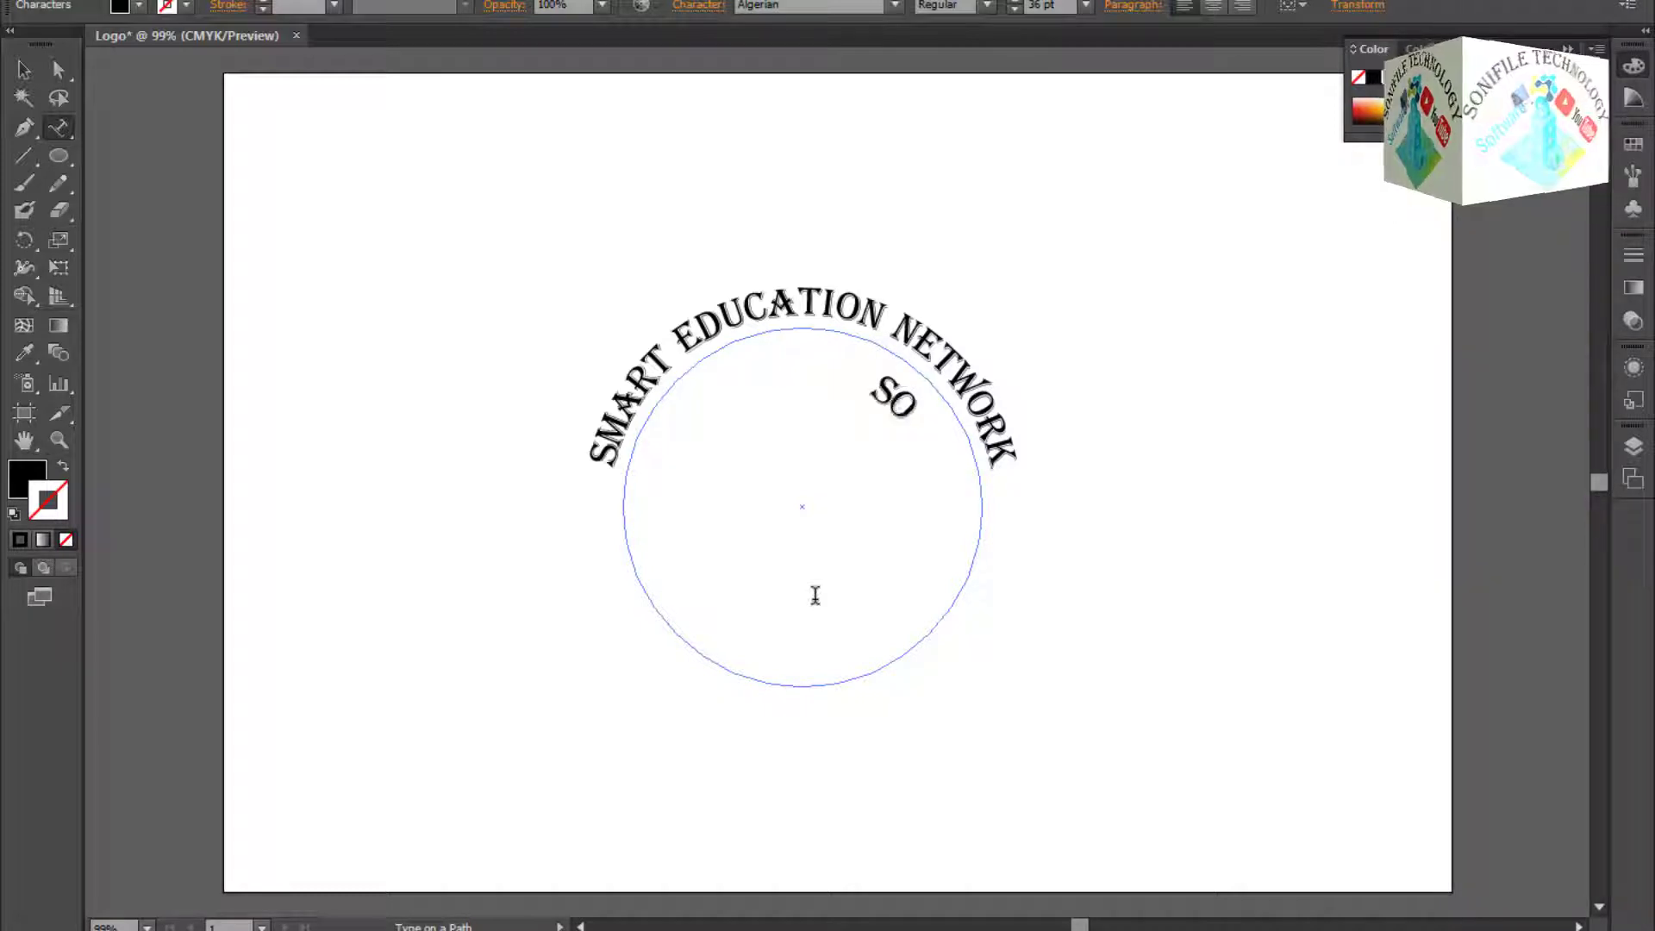
text(NI)
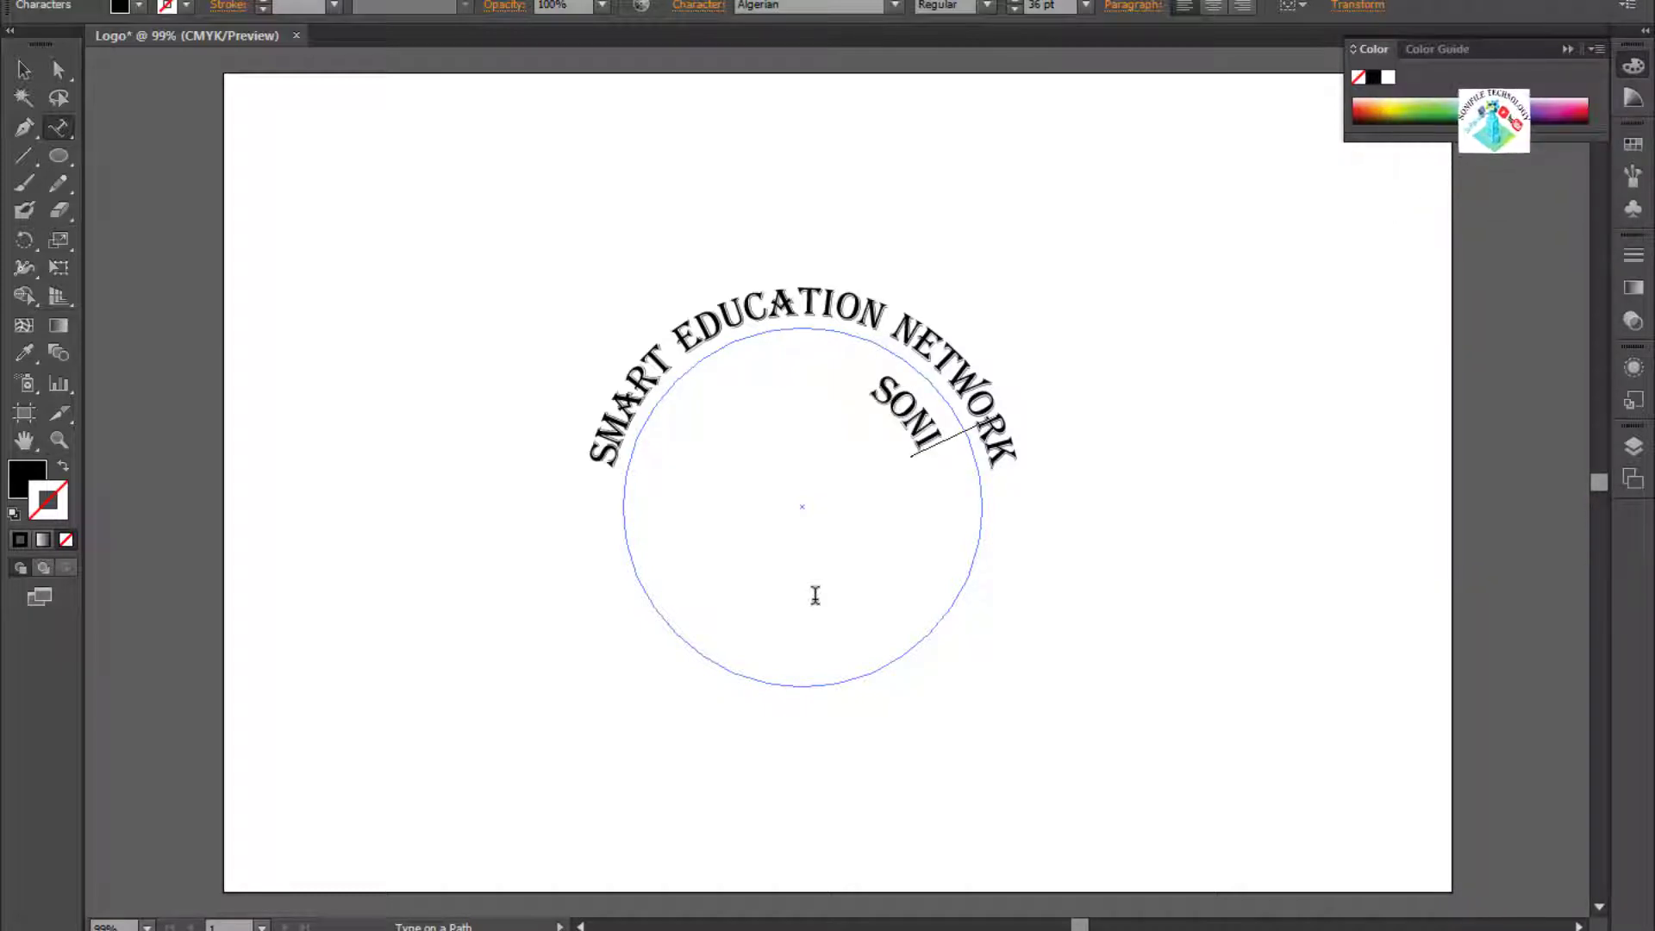
text(FILE)
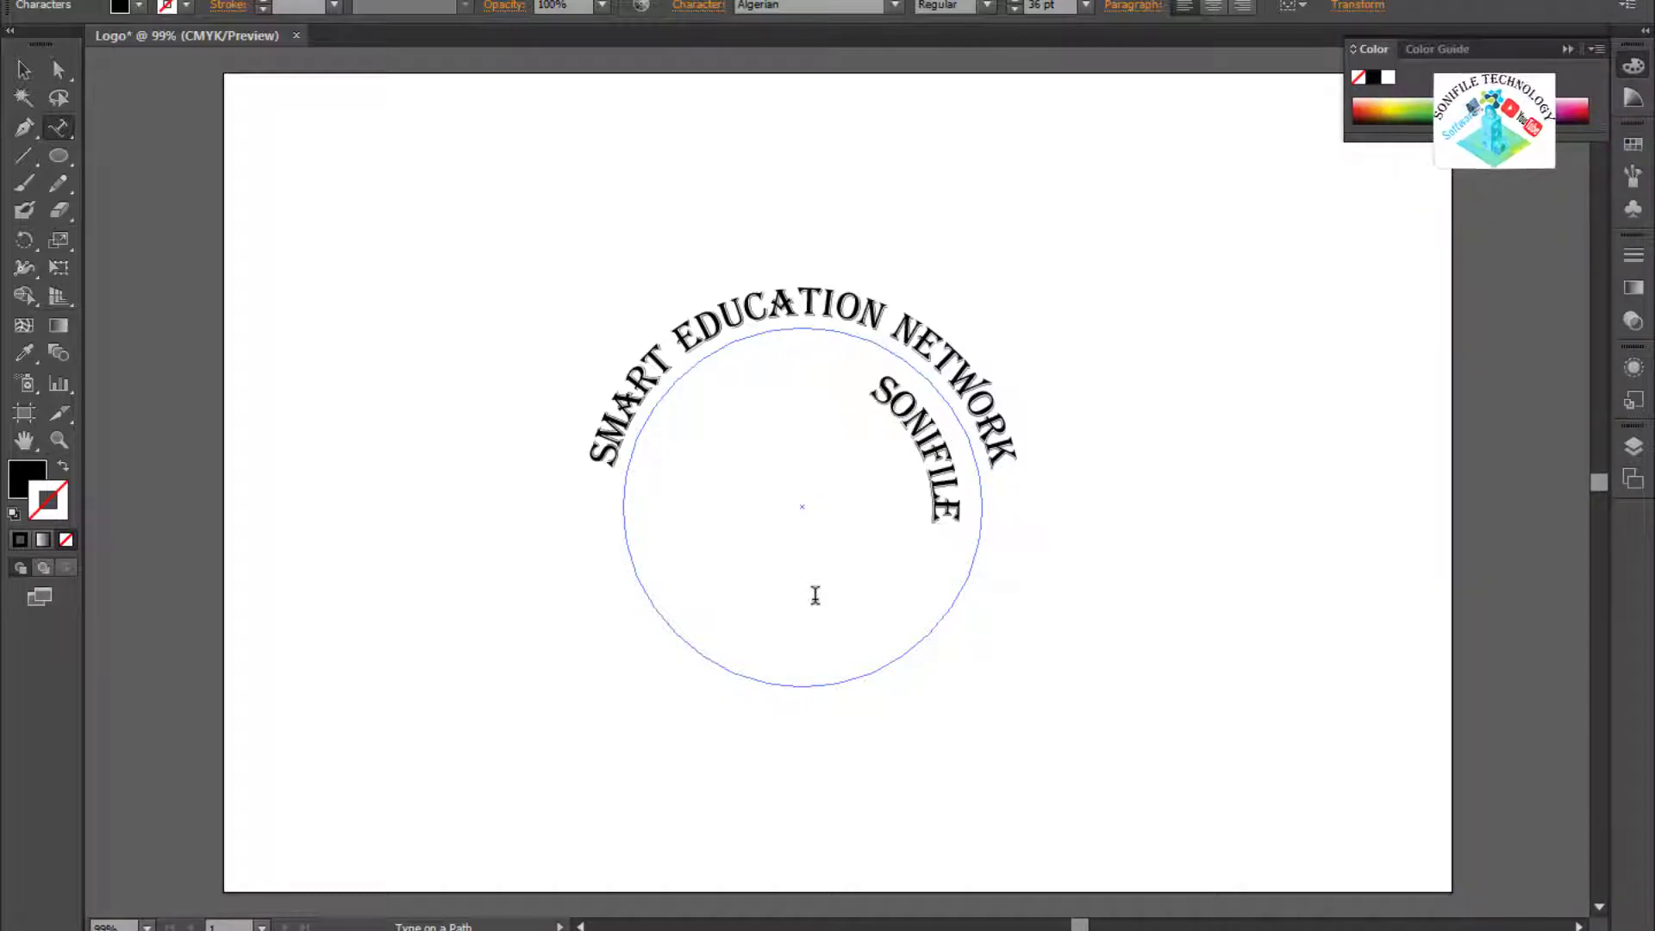
text( GROUP)
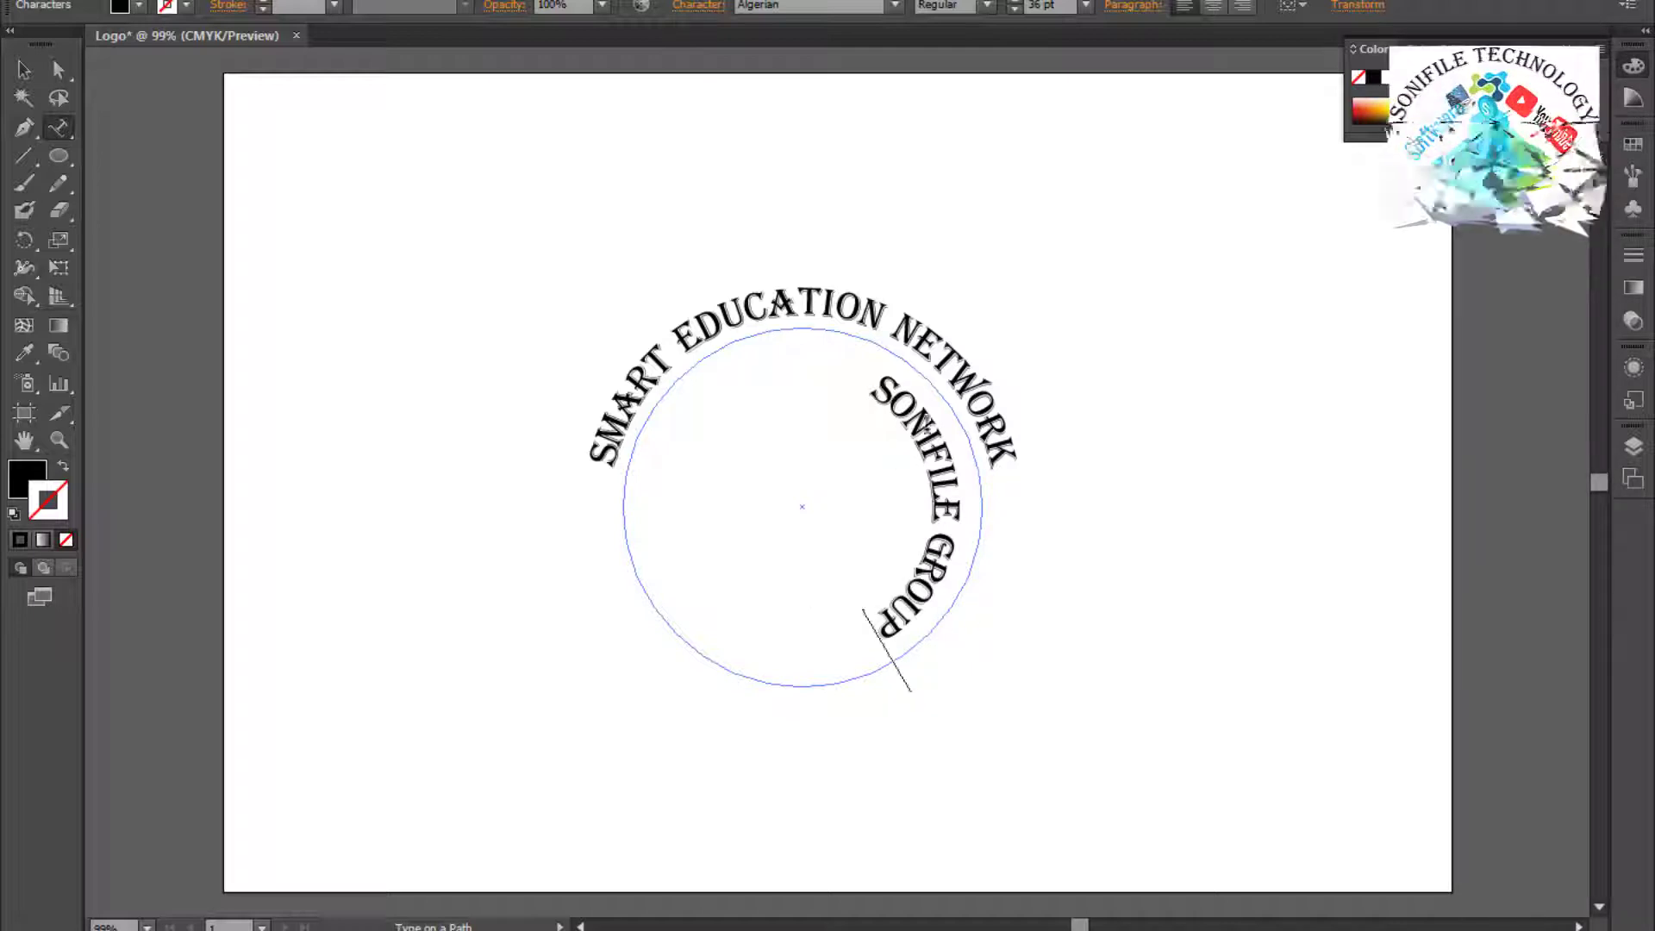
key(Escape)
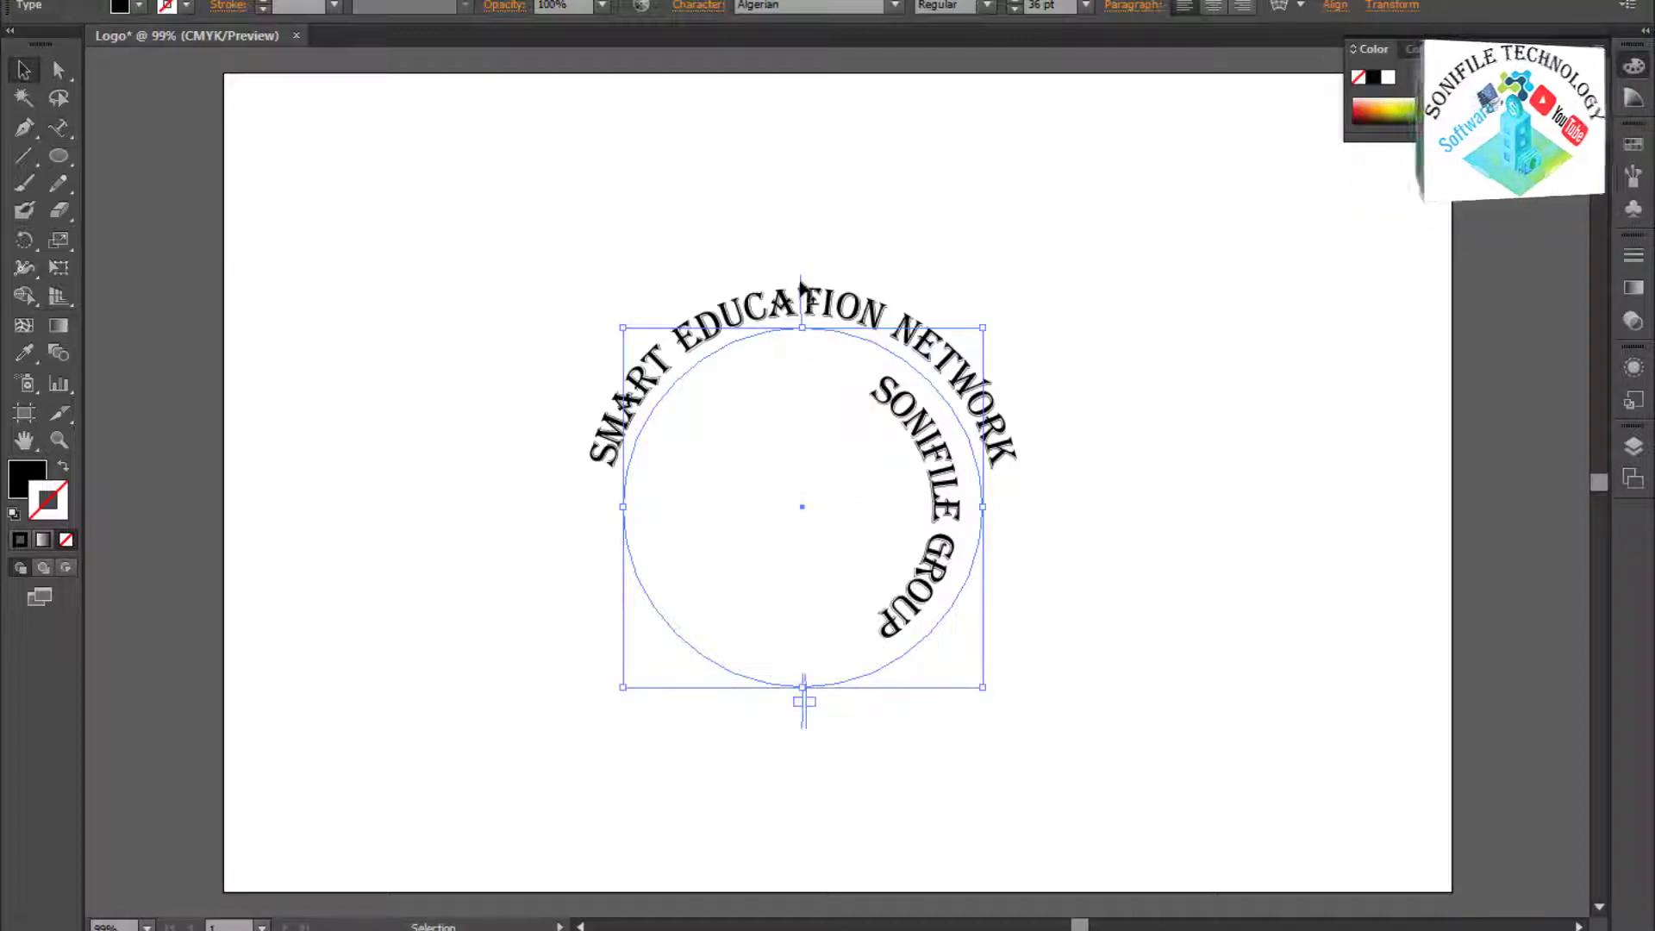
drag(801, 285, 800, 353)
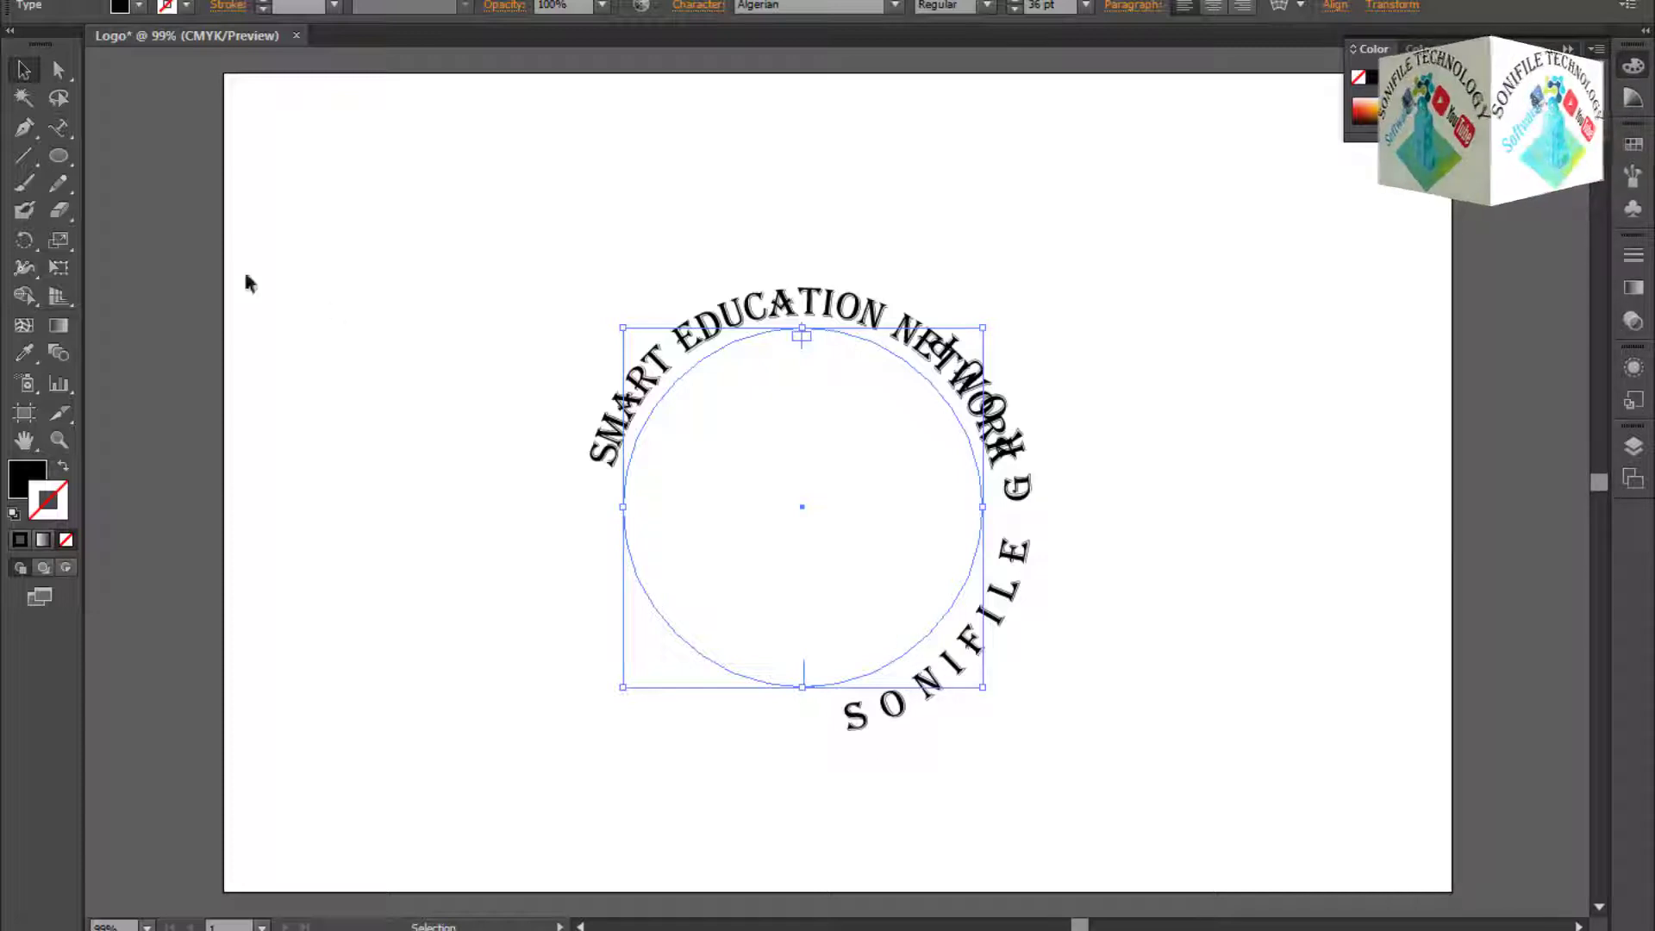
click(58, 127)
click(880, 718)
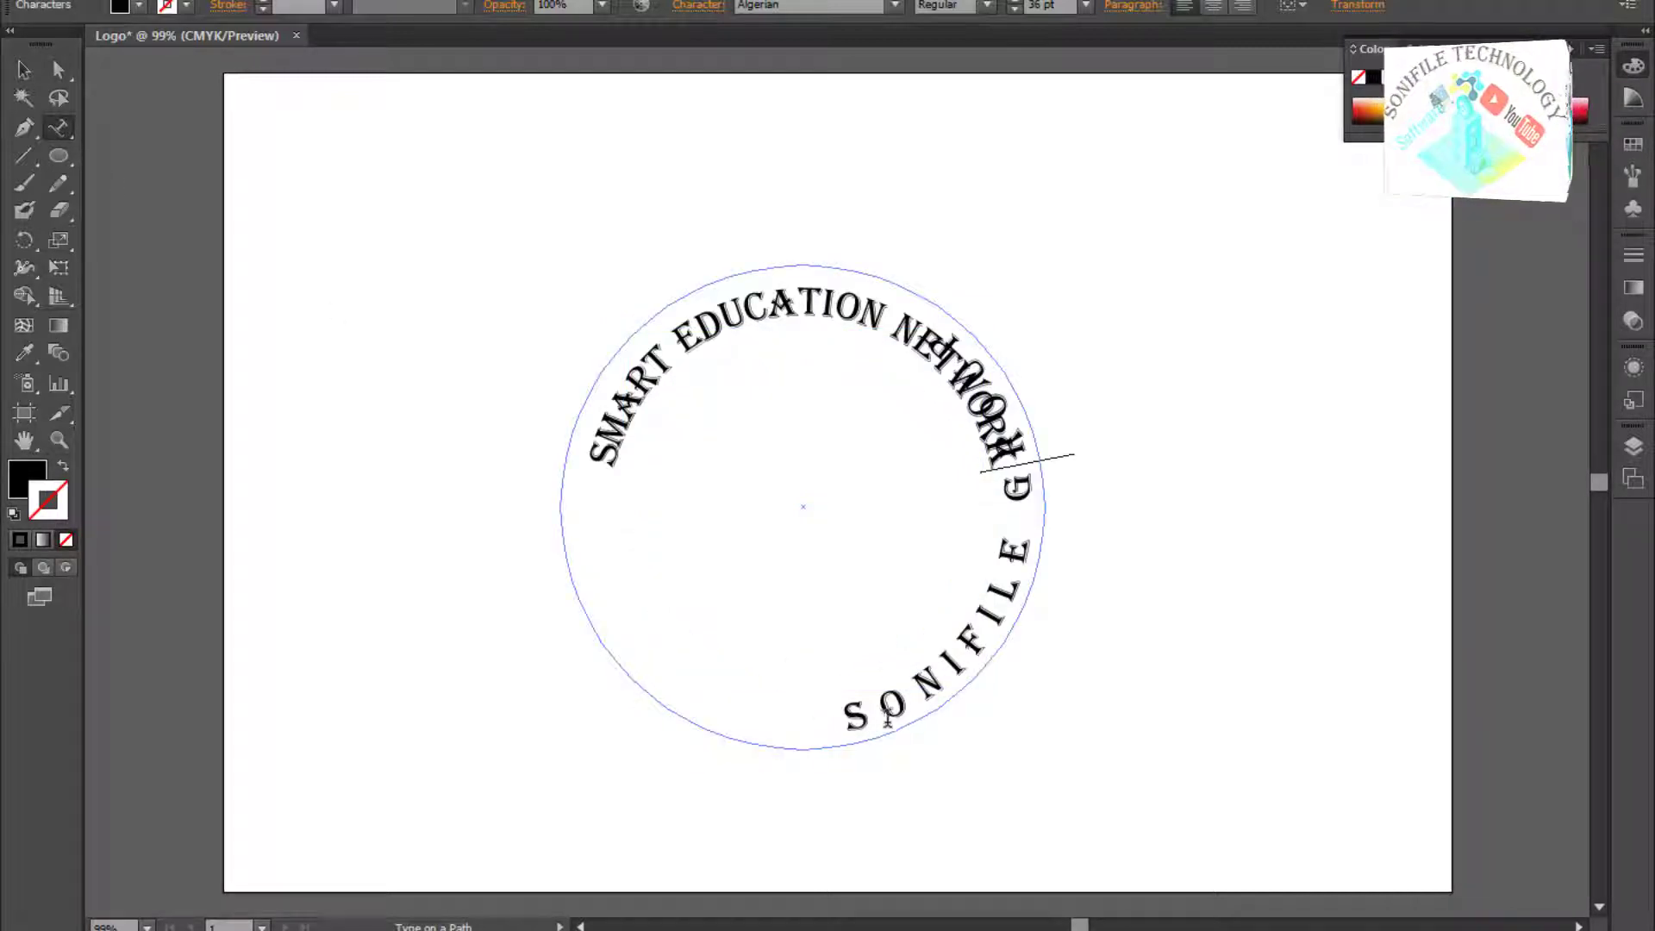
key(ctrl+a)
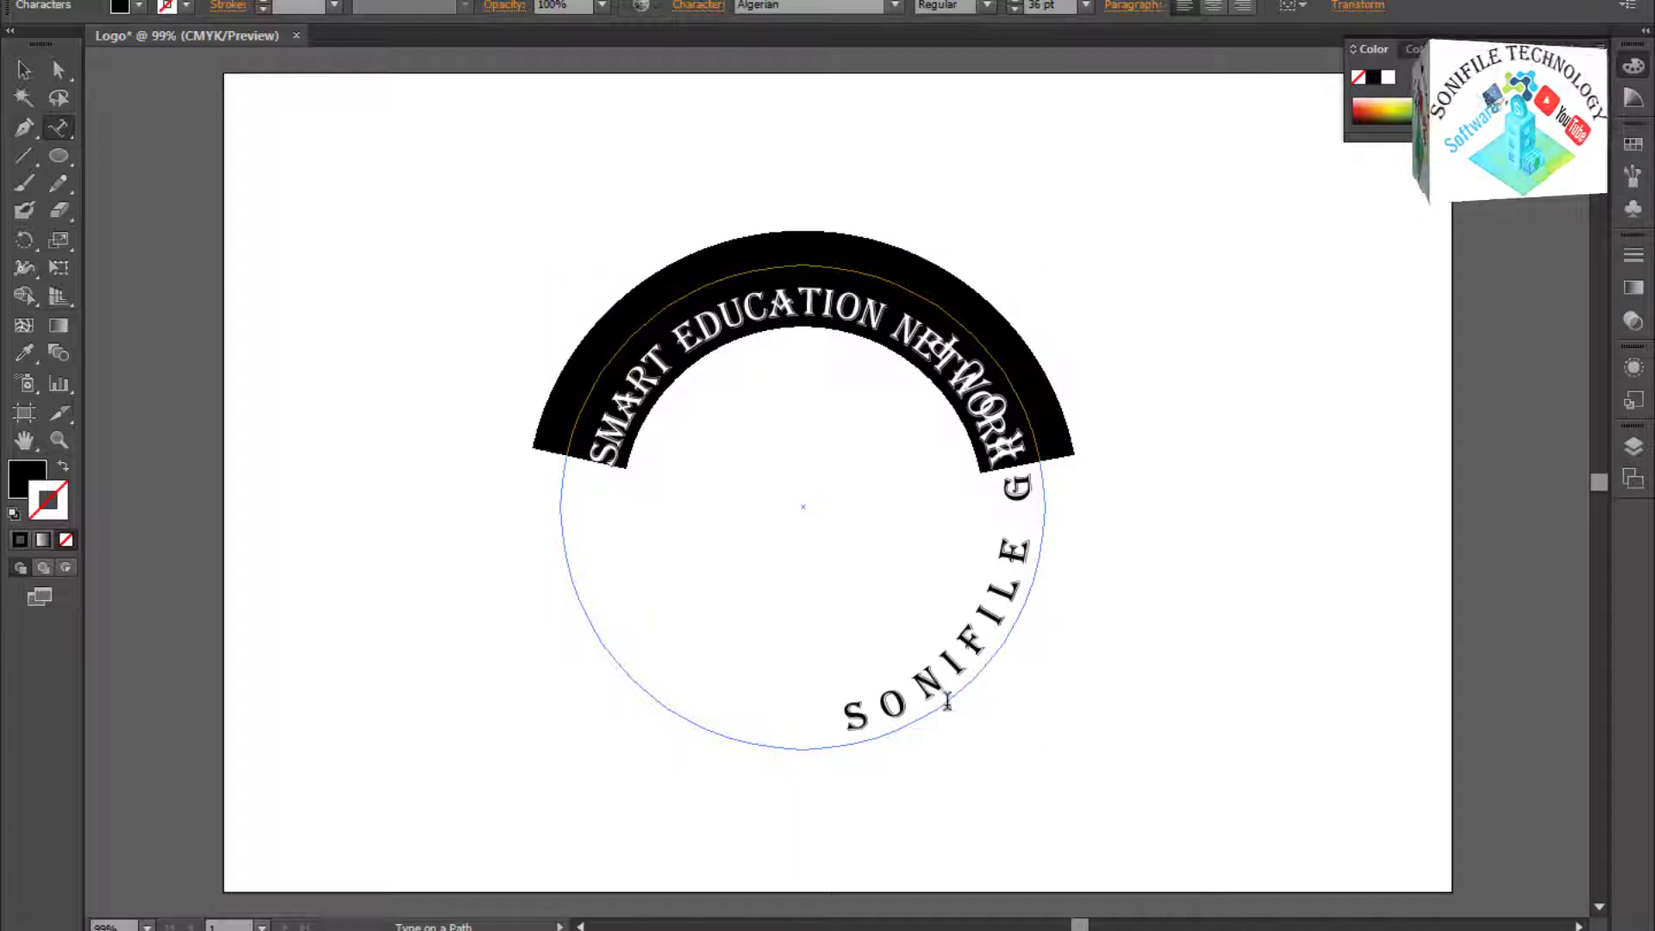
key(Escape)
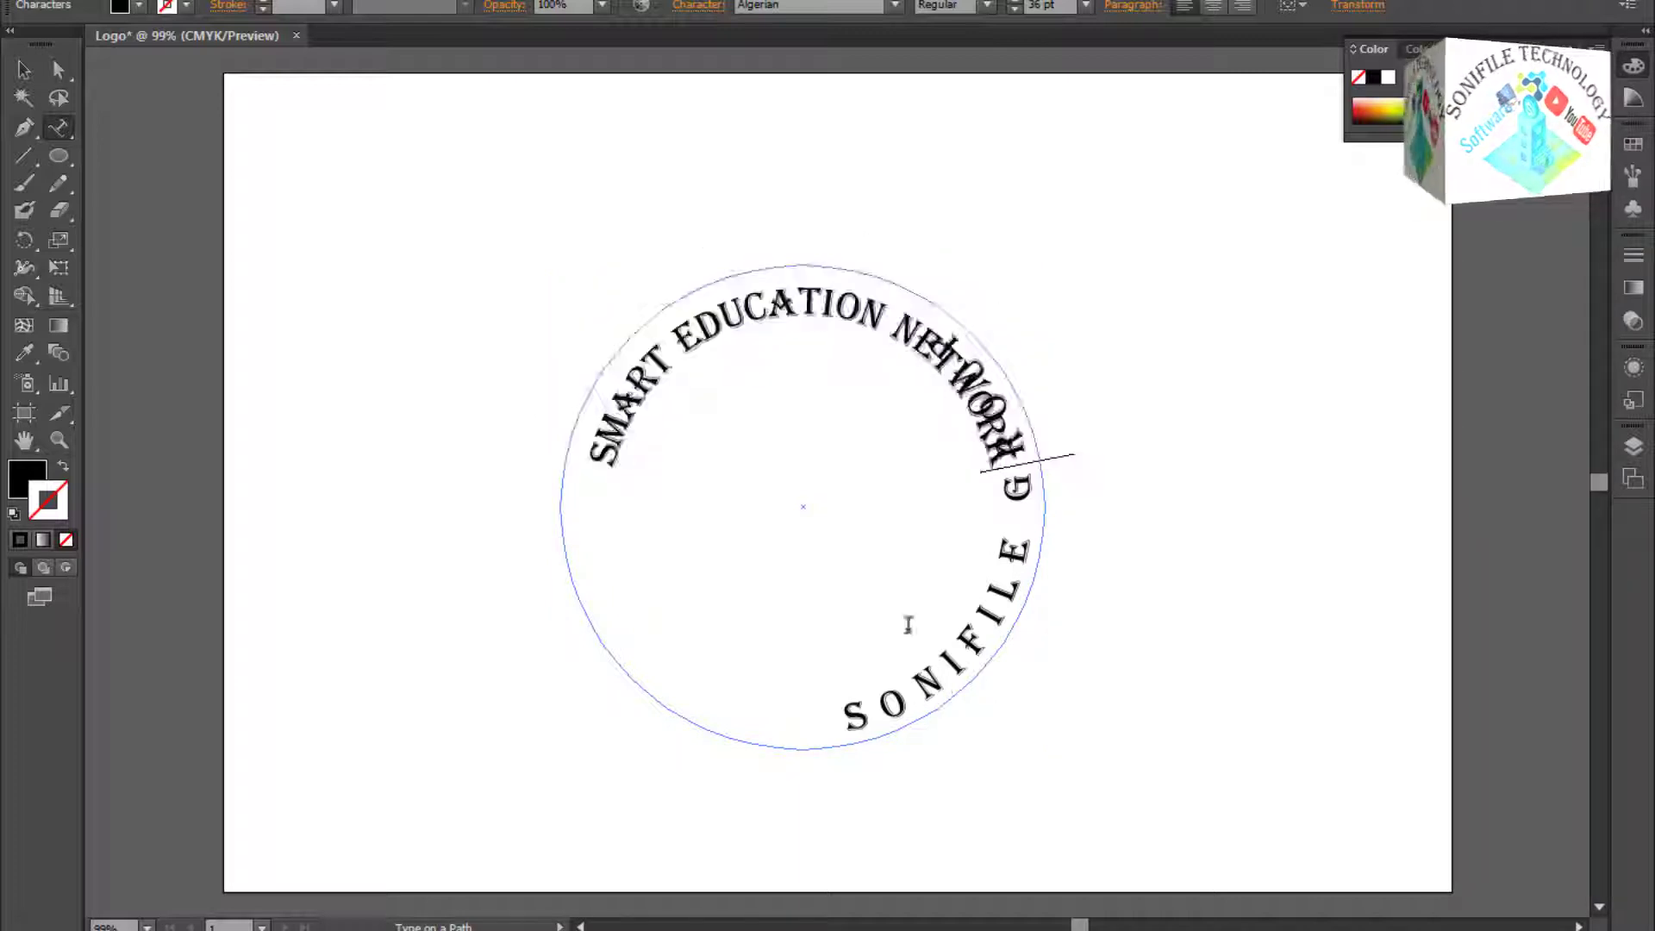
click(24, 73)
click(809, 499)
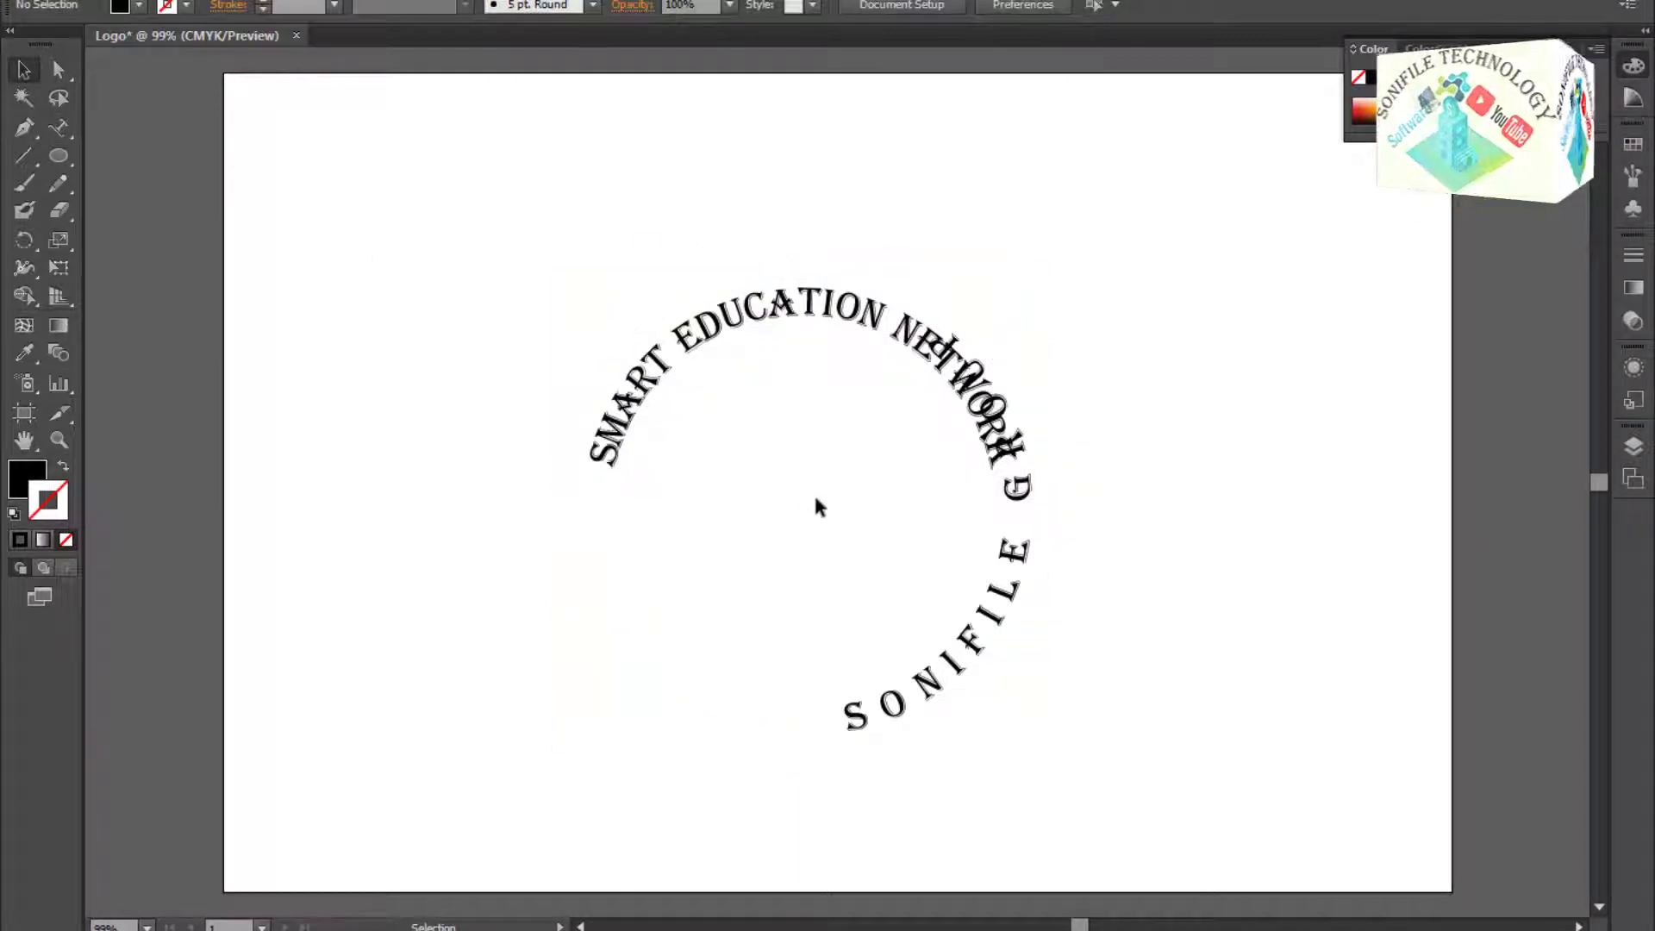
Select the whole SONIFILE GROUP text and set its left indent to -727 pt to move it around the circle.
click(960, 602)
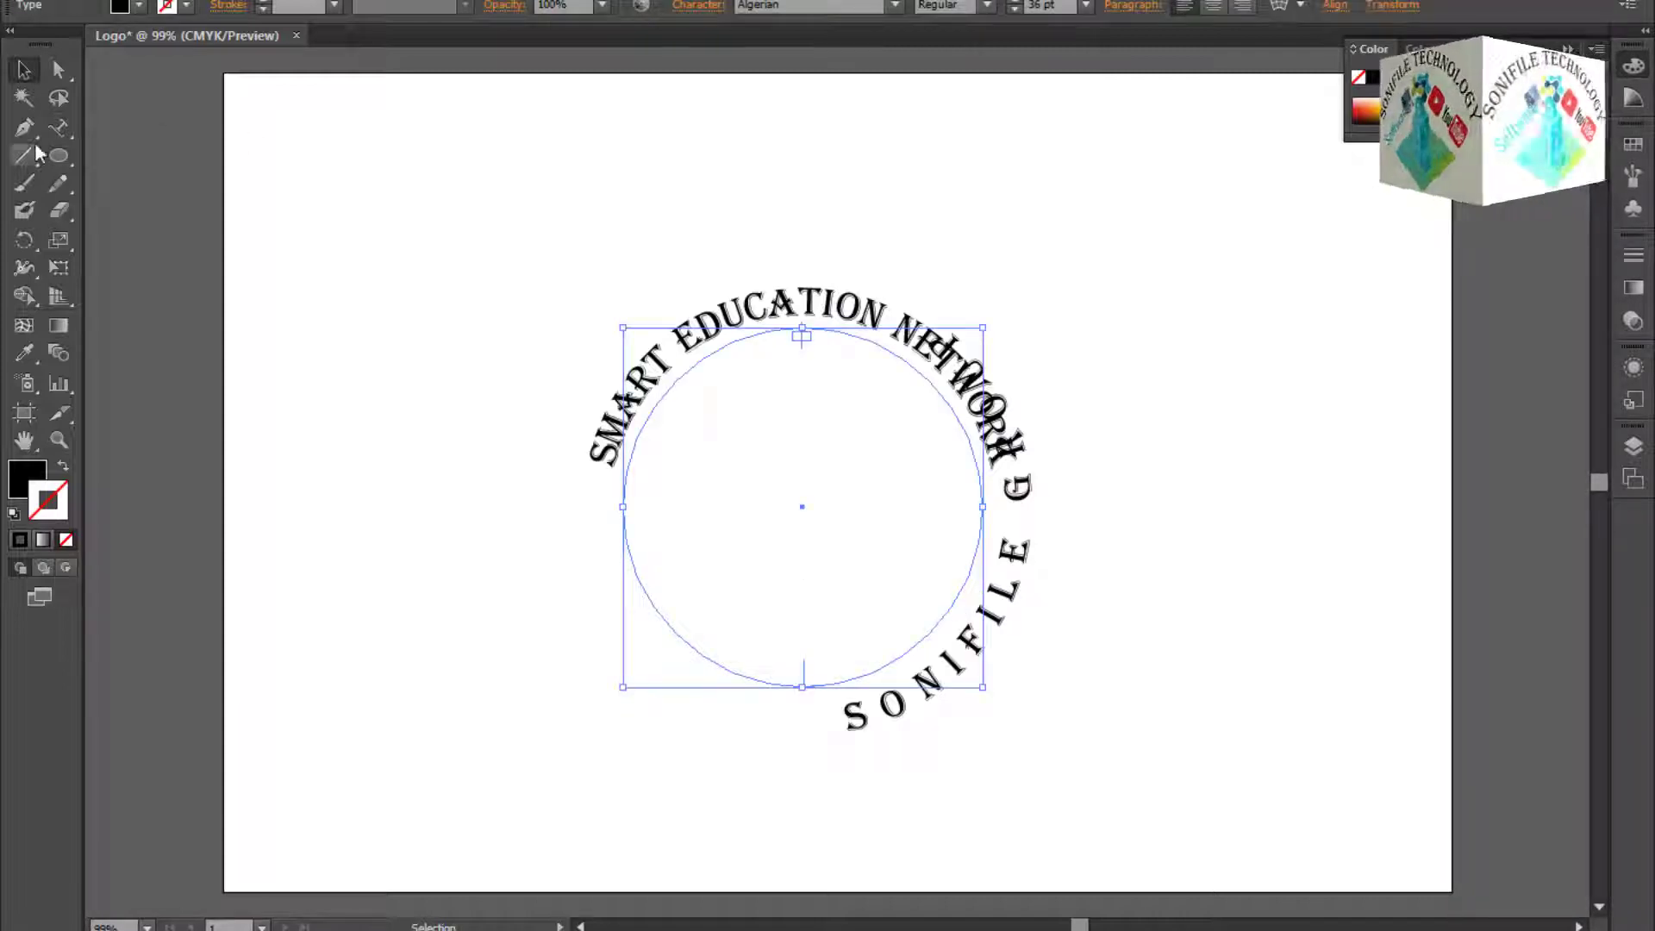
click(58, 127)
click(940, 614)
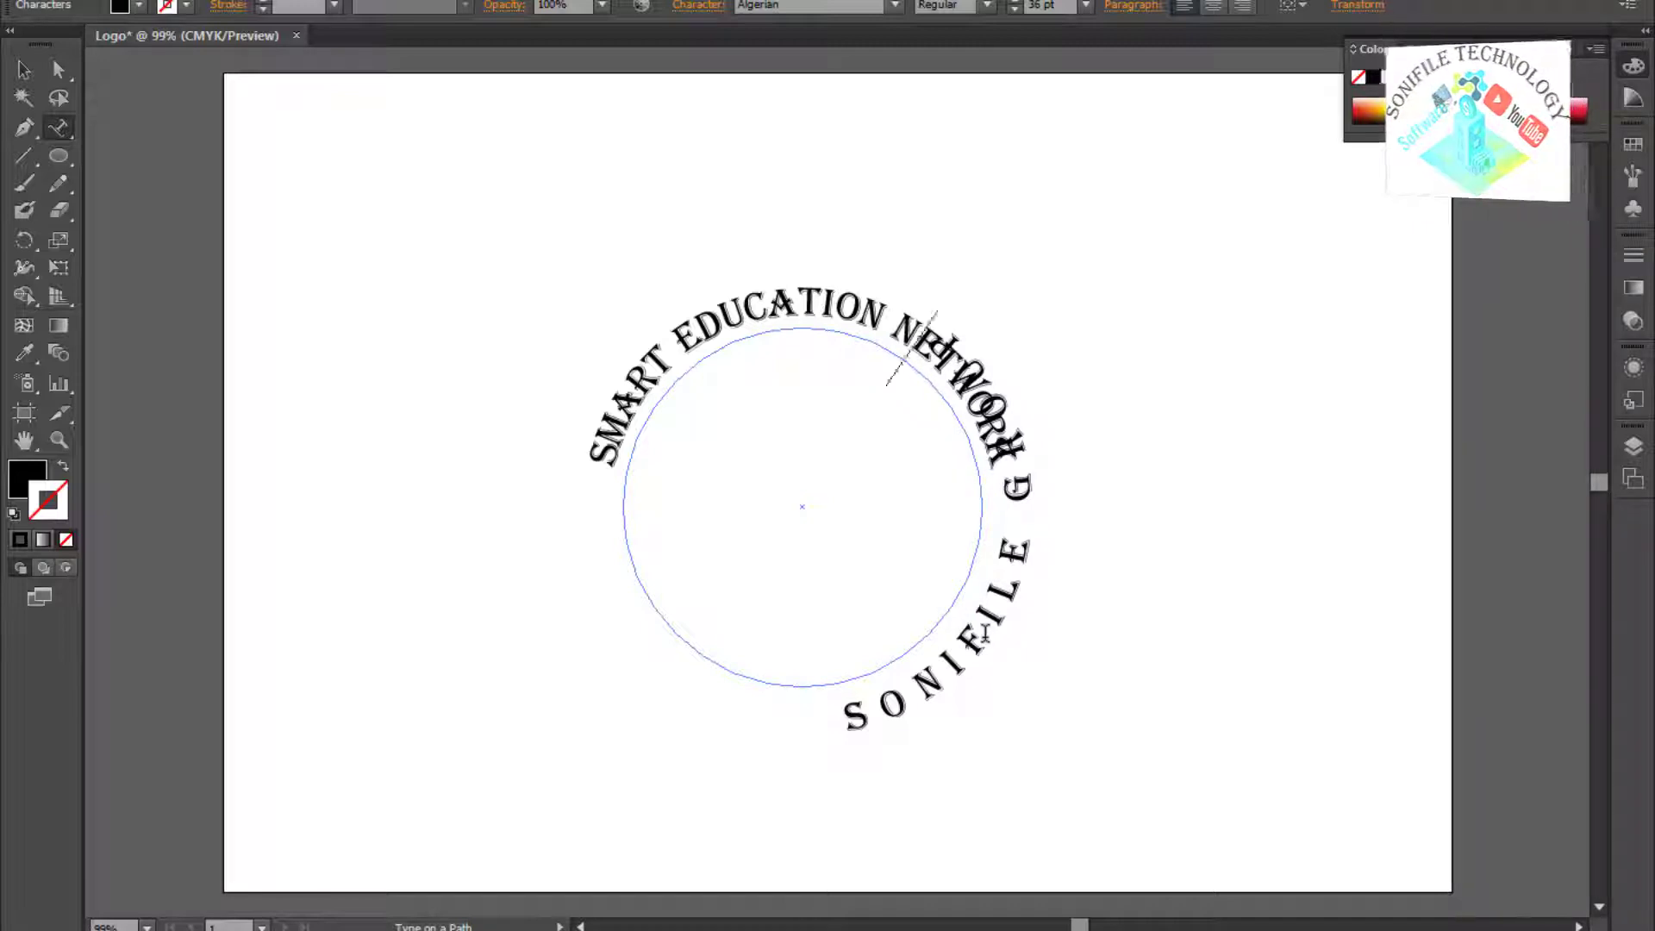
key(ctrl+a)
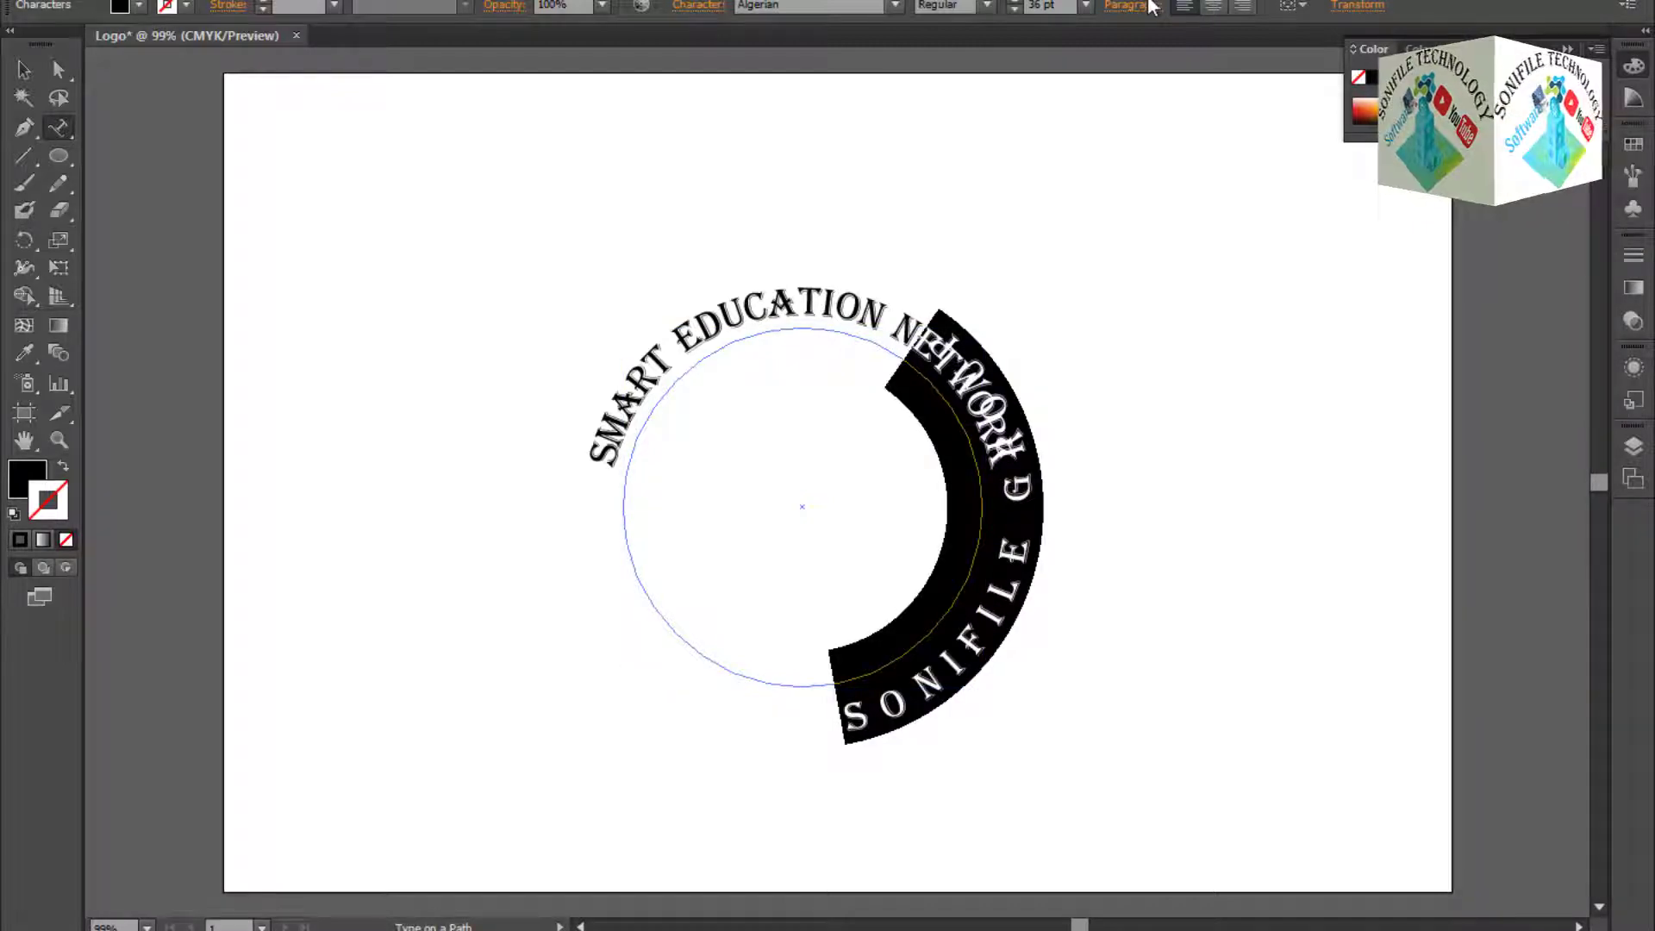
click(1142, 9)
click(937, 92)
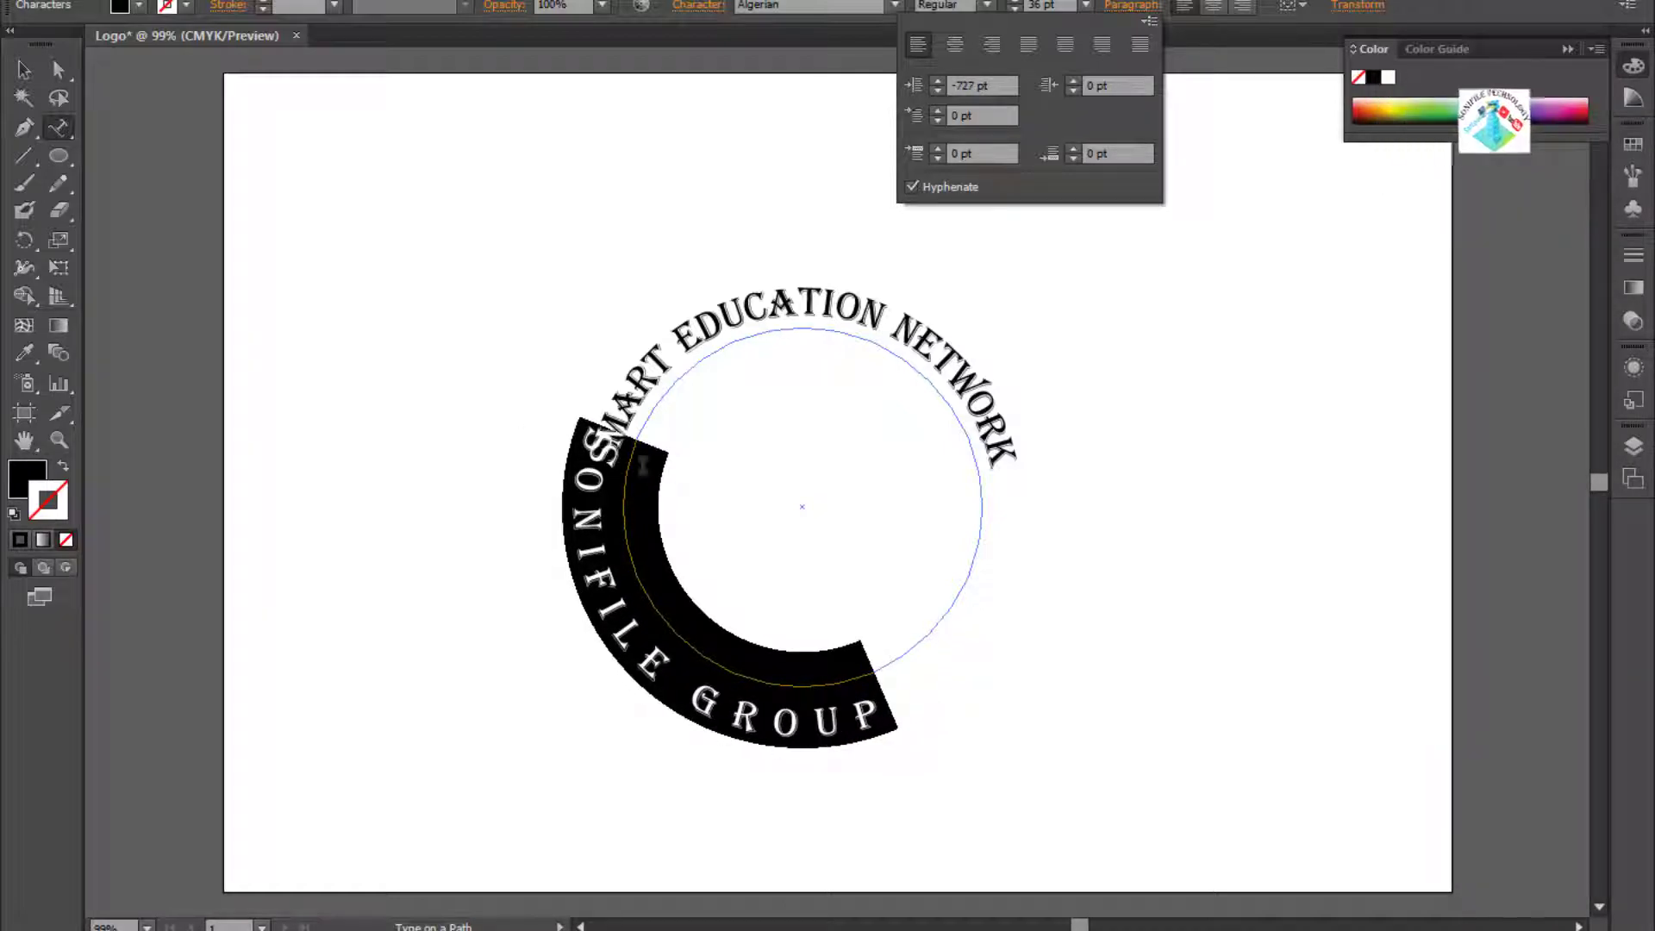
Set the SONIFILE GROUP text's tracking to 128 and its baseline shift to -35 pt.
click(699, 9)
click(698, 7)
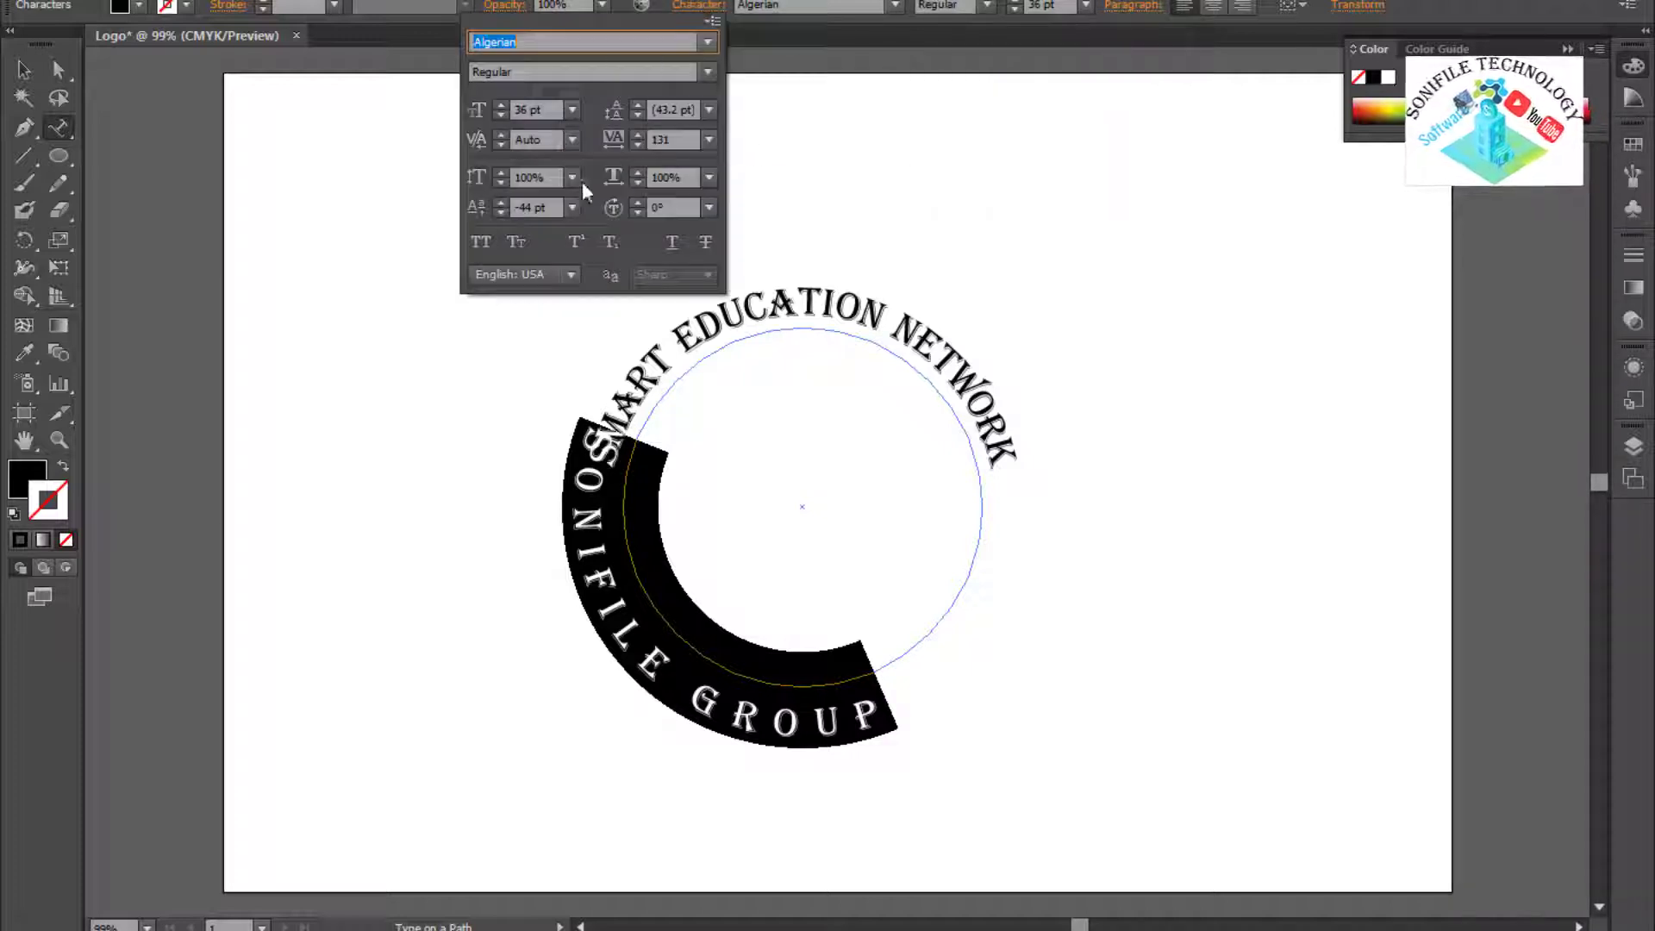
click(638, 144)
click(638, 144)
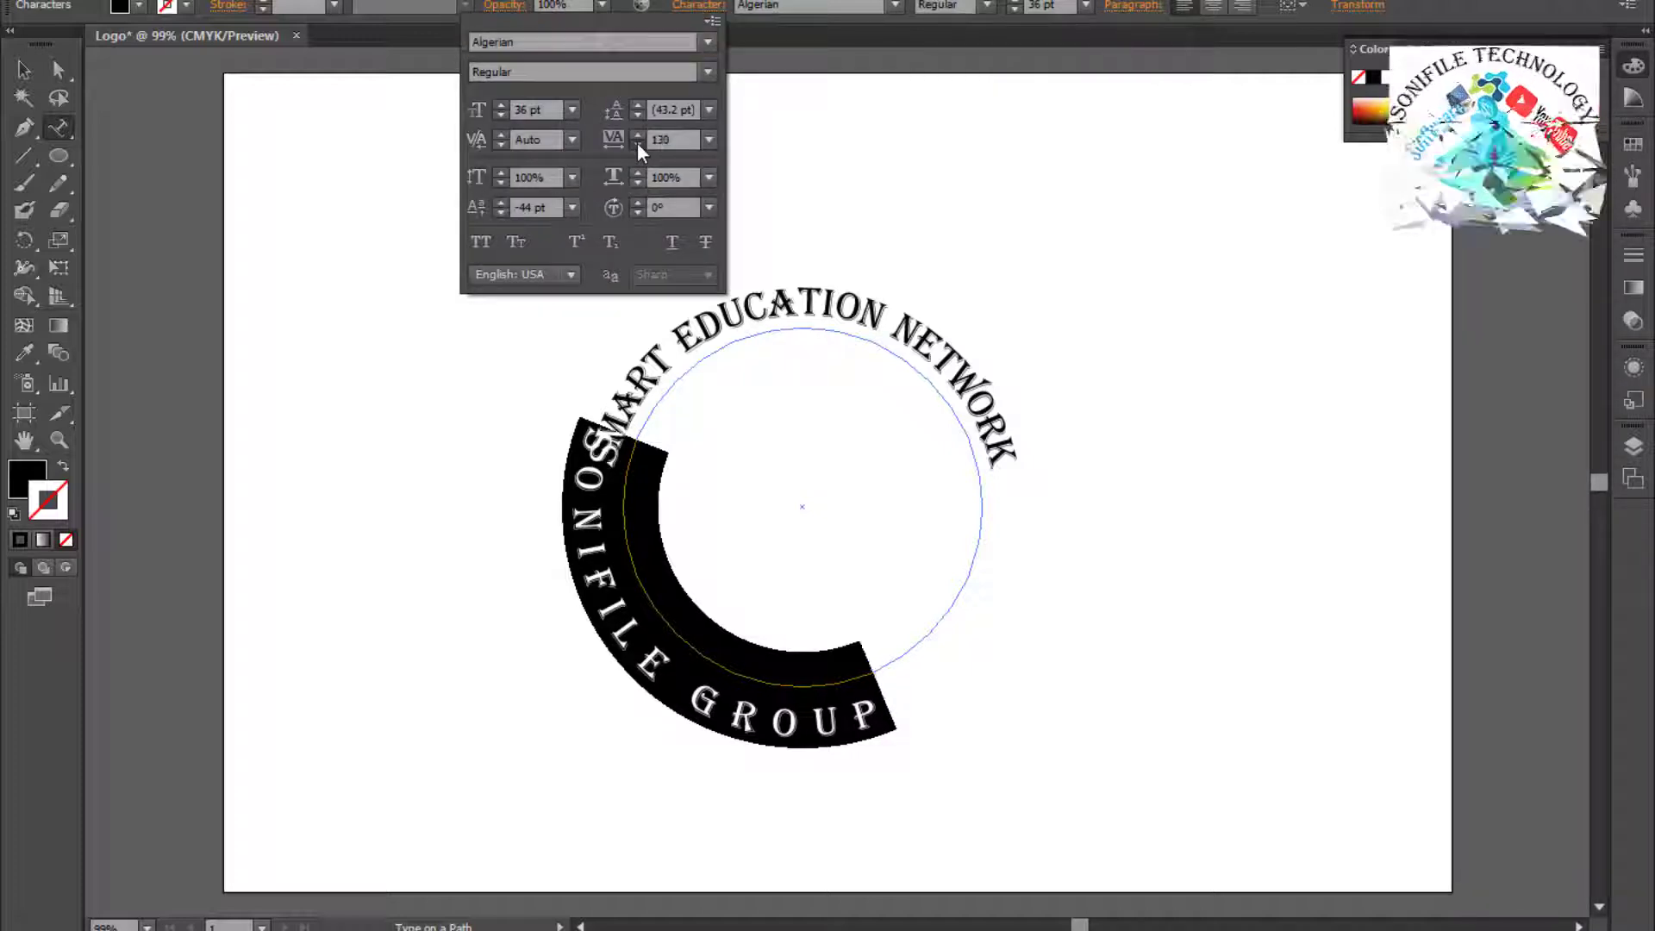
click(638, 144)
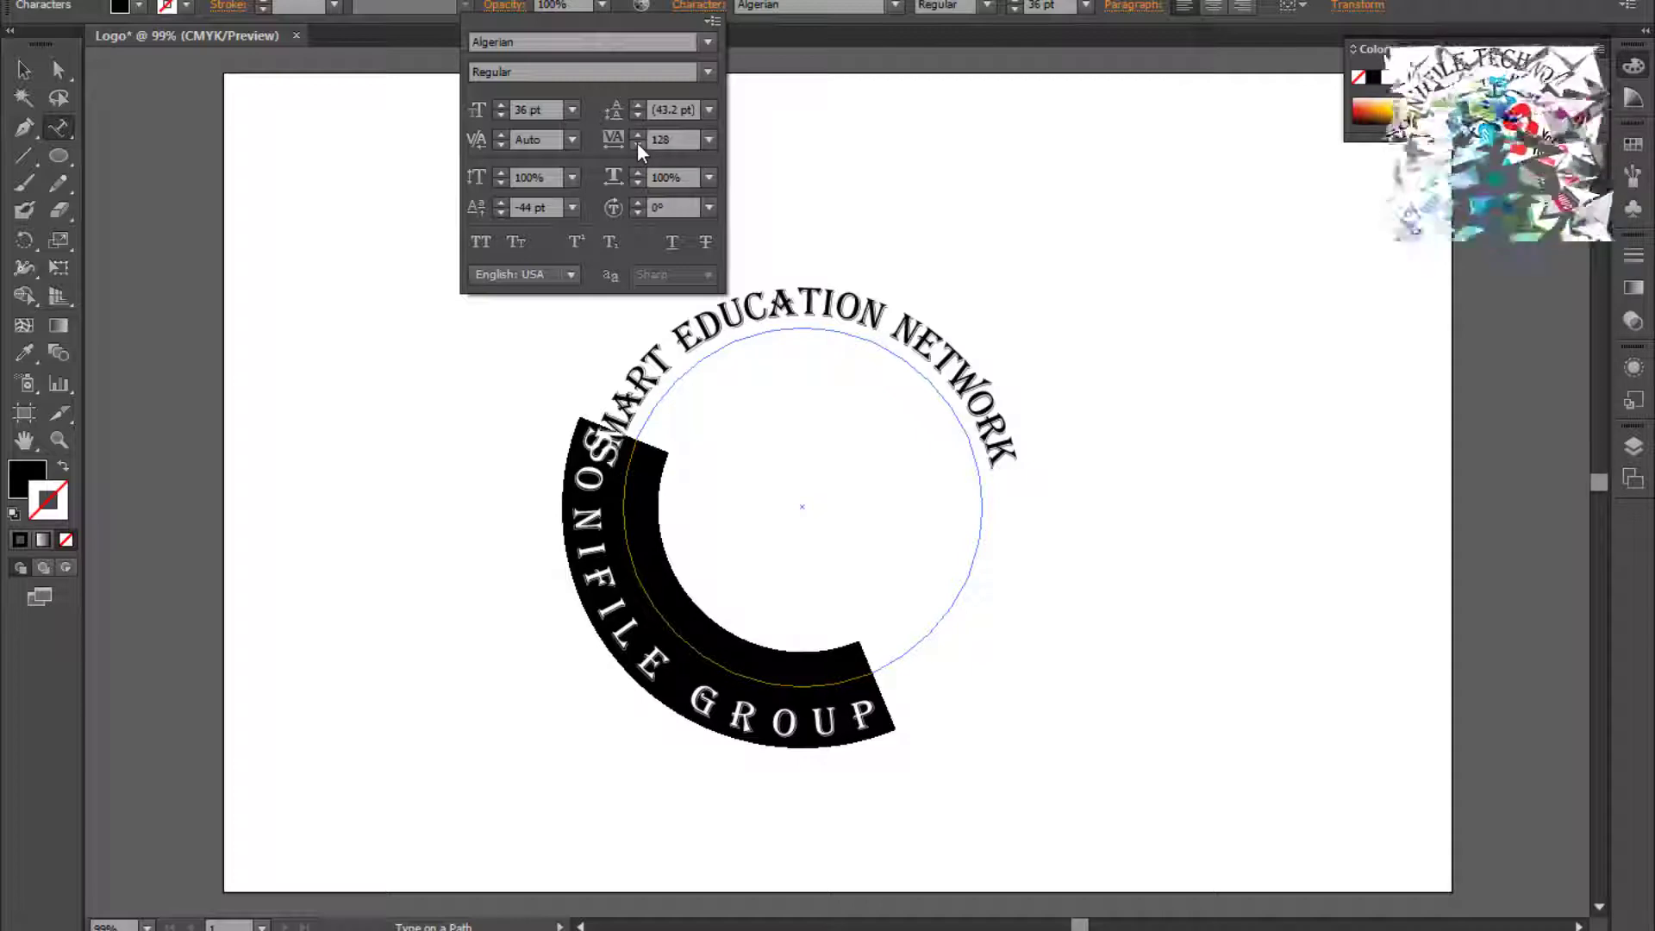
click(499, 201)
click(500, 202)
click(500, 202)
click(500, 201)
click(500, 201)
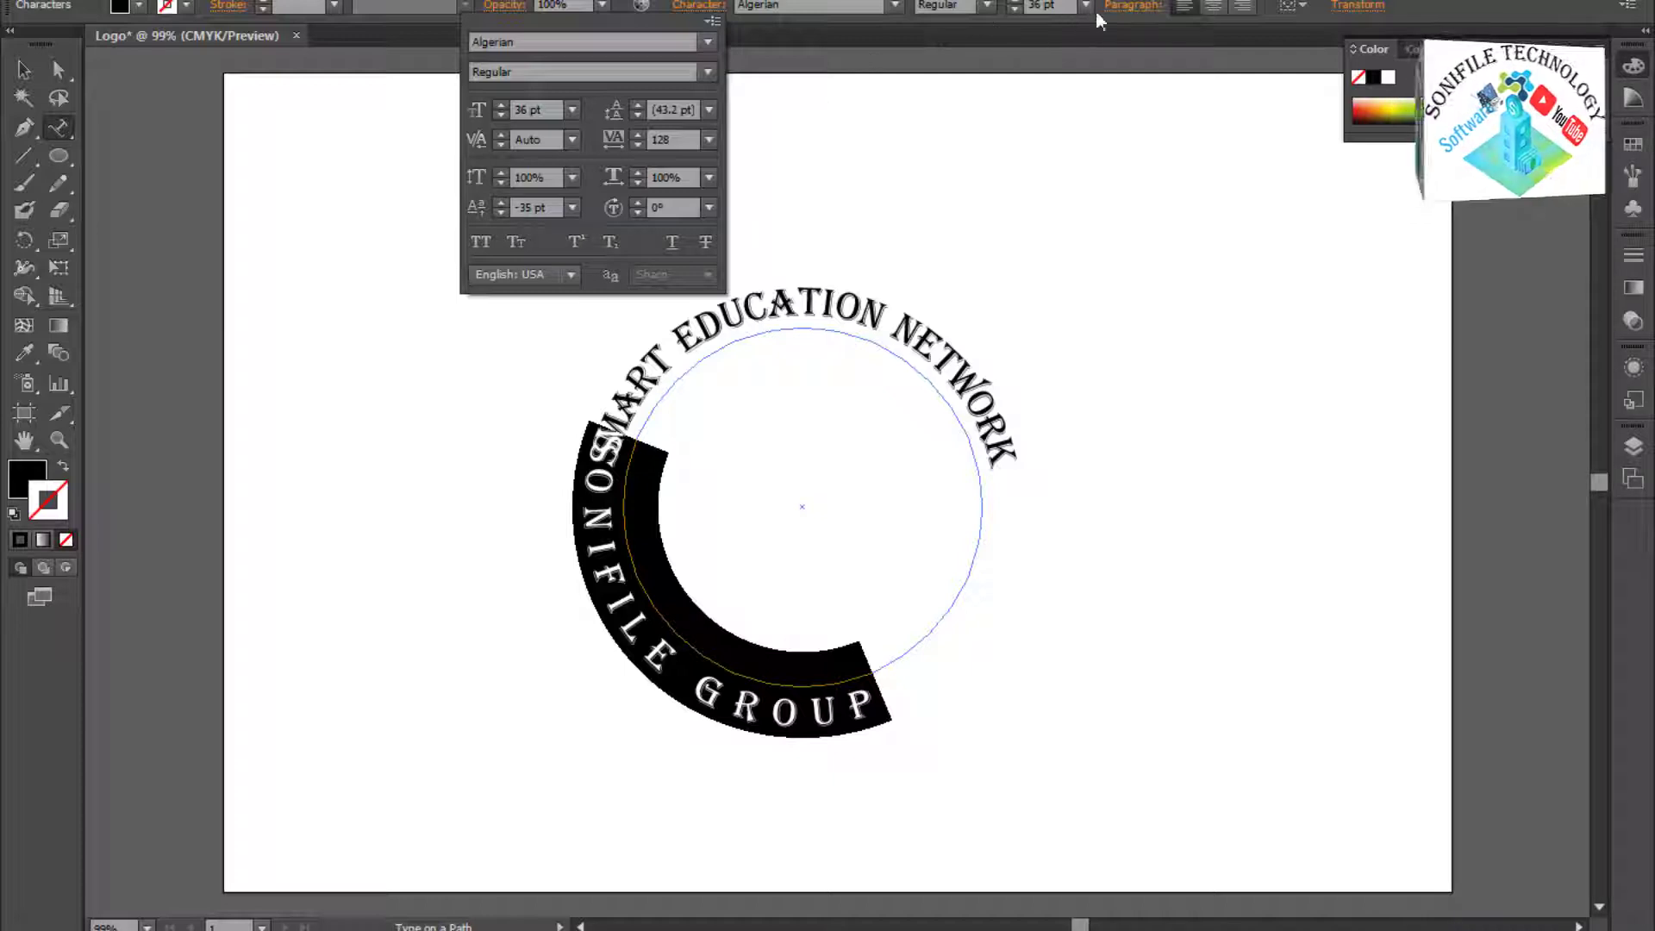
Try a left indent of -733 pt on the SONIFILE GROUP text and step it back.
click(1131, 5)
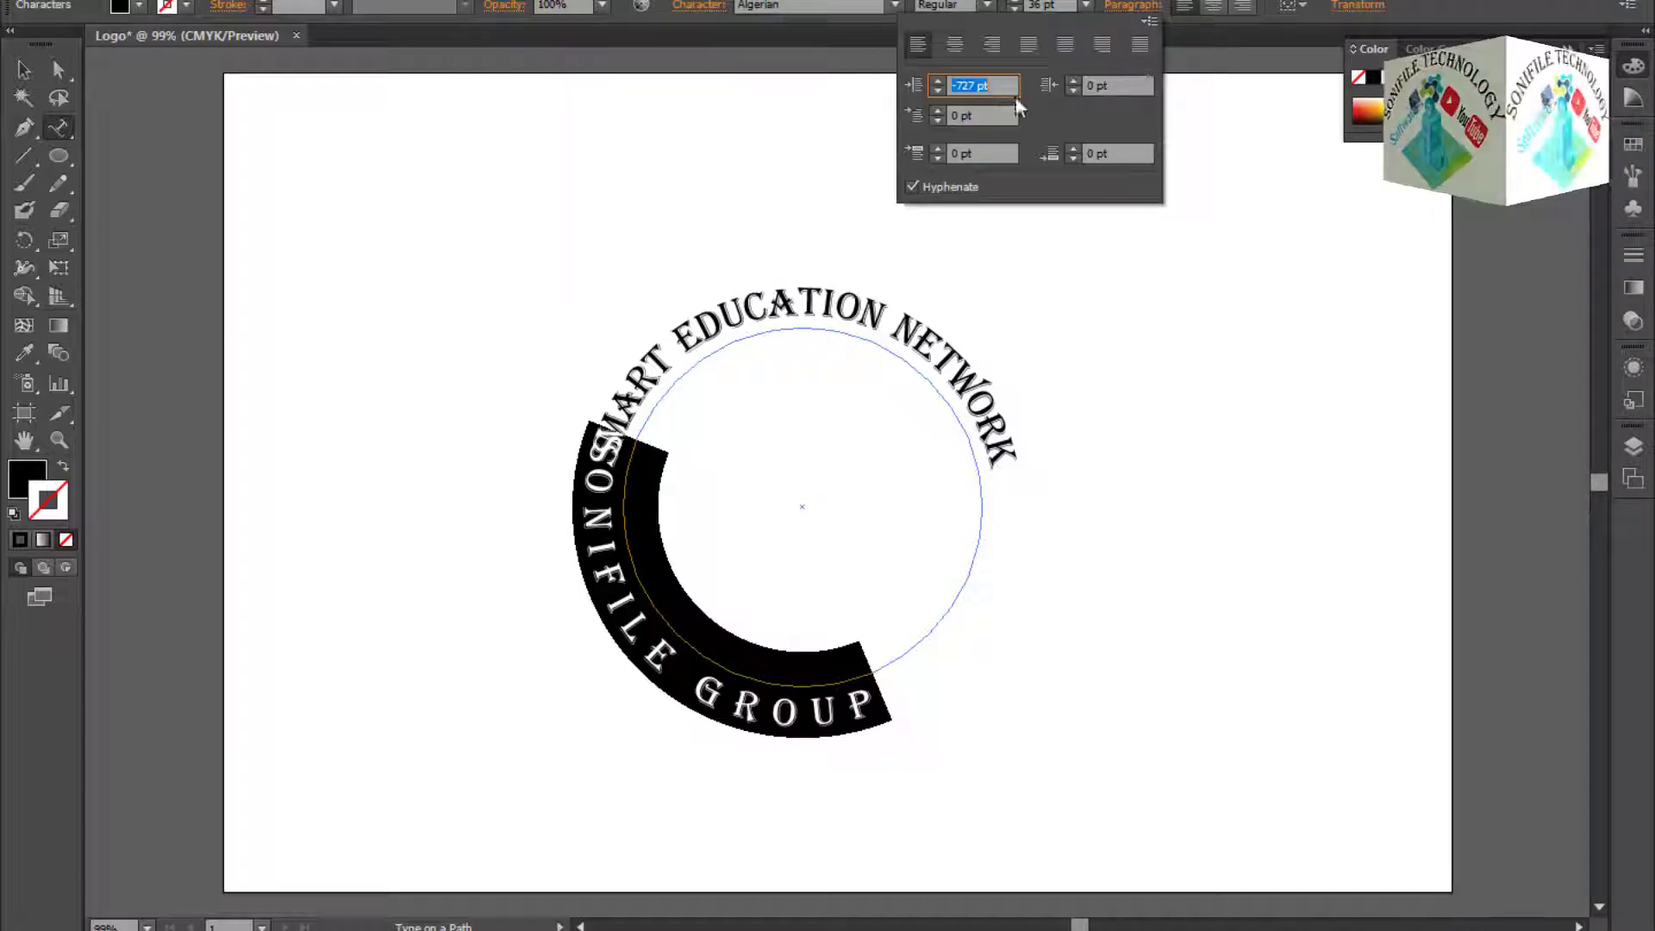
click(937, 90)
click(937, 90)
click(937, 90)
click(937, 89)
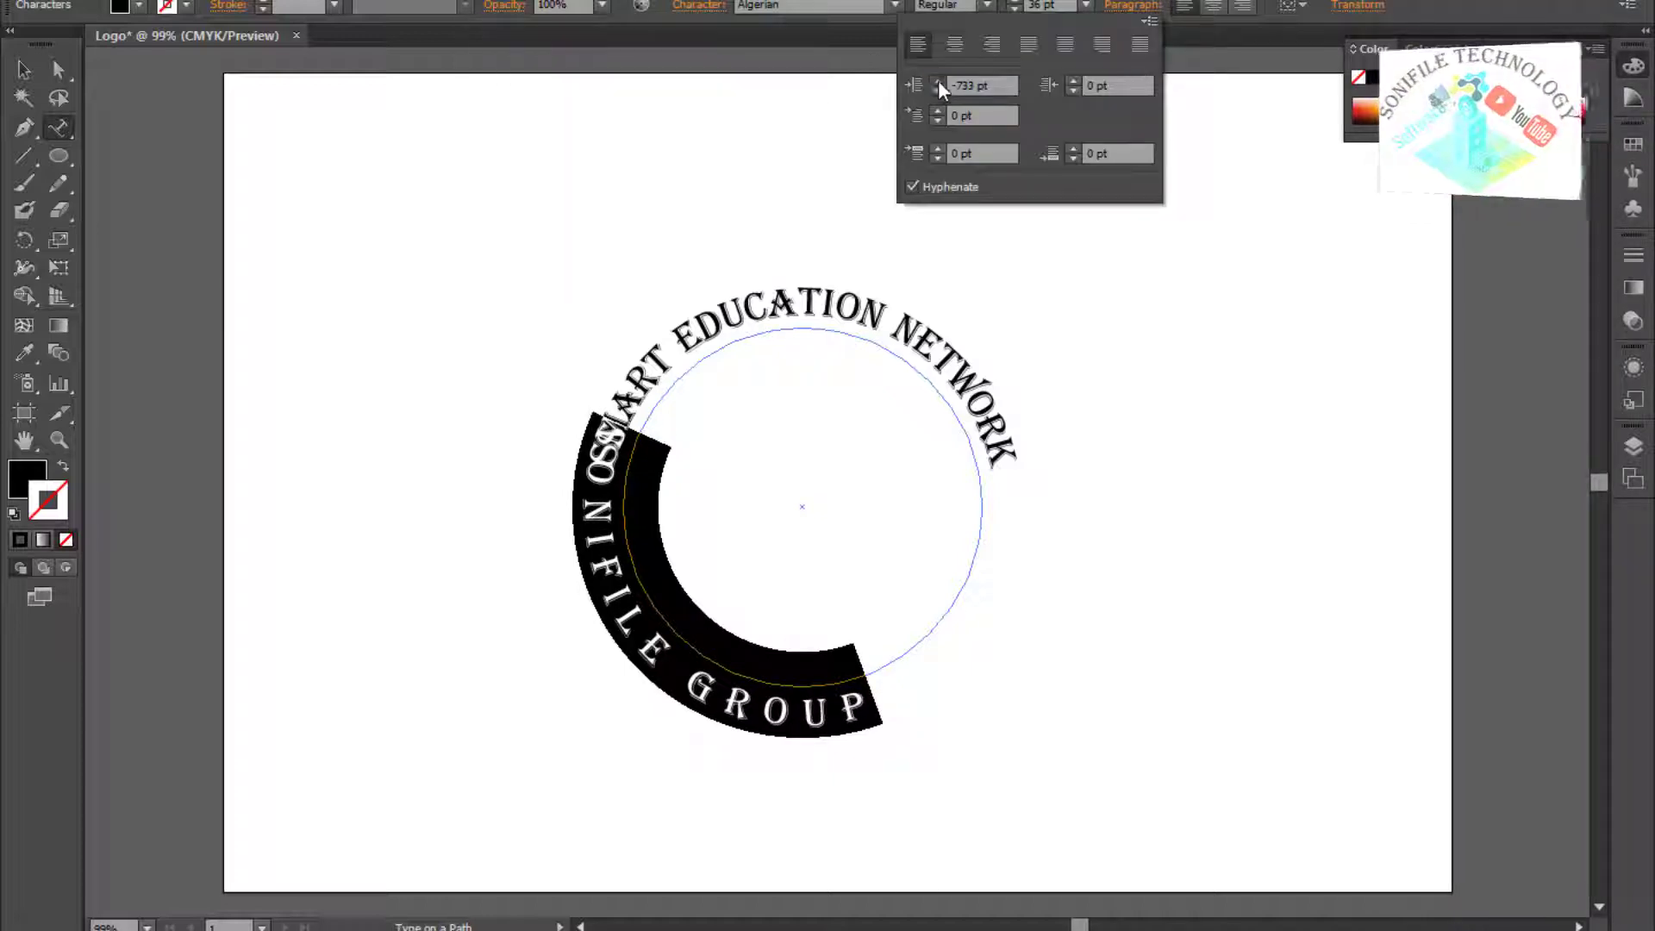
click(938, 81)
click(938, 82)
click(938, 82)
click(937, 82)
click(937, 82)
click(937, 82)
Set the left indent of the SONIFILE GROUP text to -605 pt to centre it along the bottom, and finish editing the text.
click(968, 85)
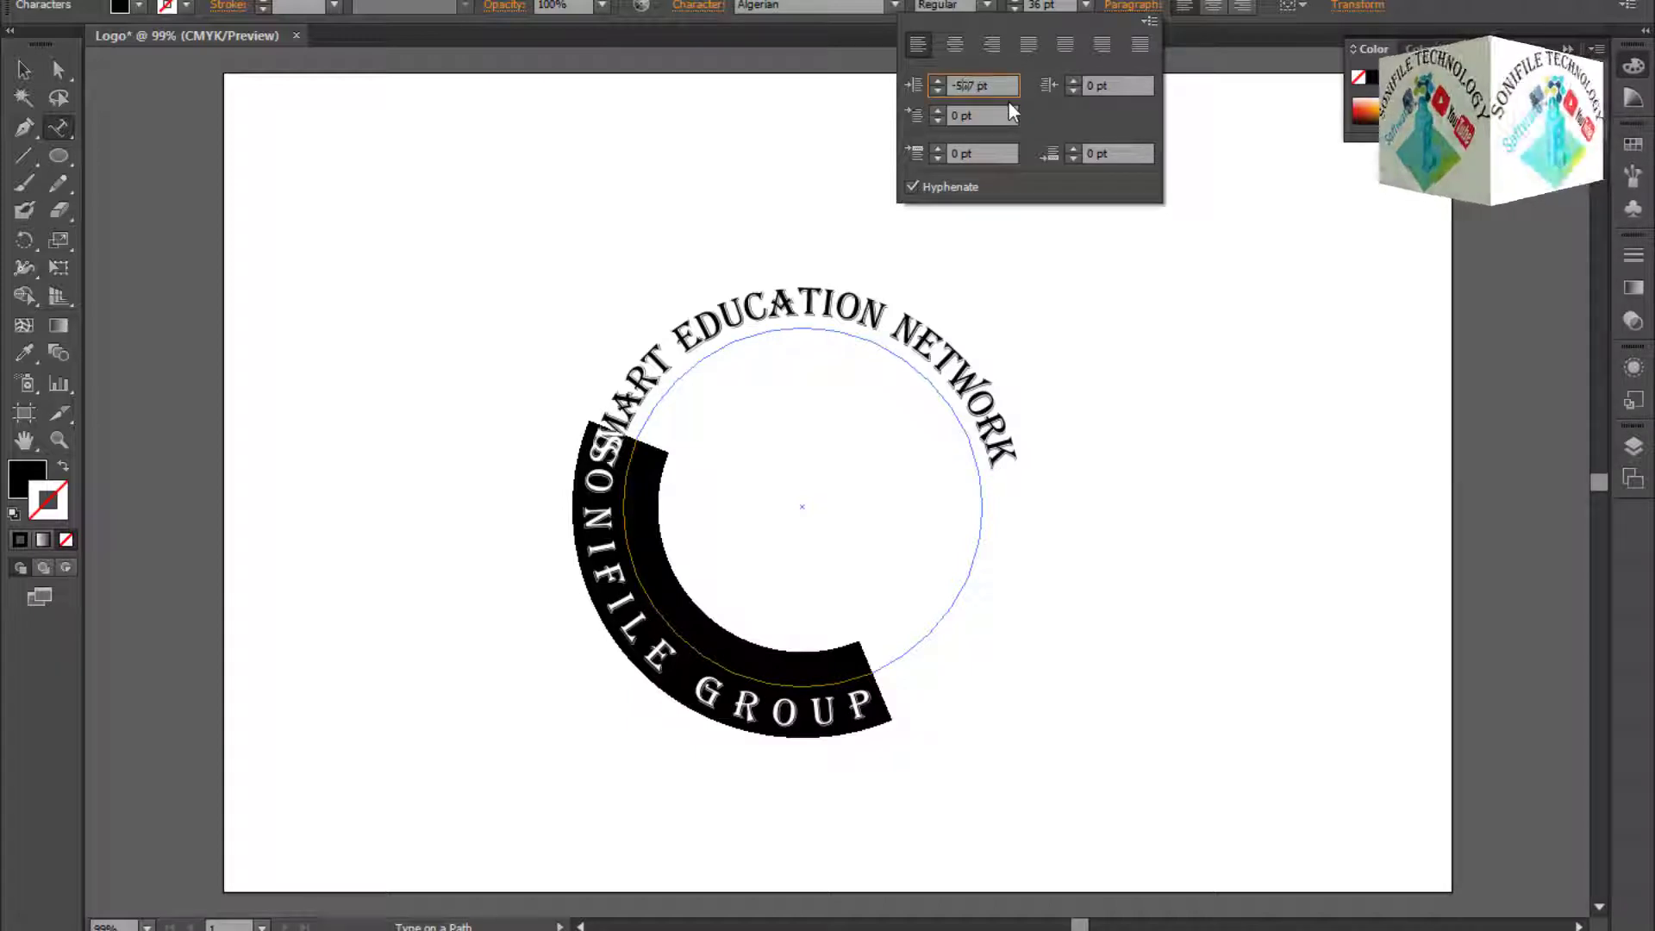
key(Return)
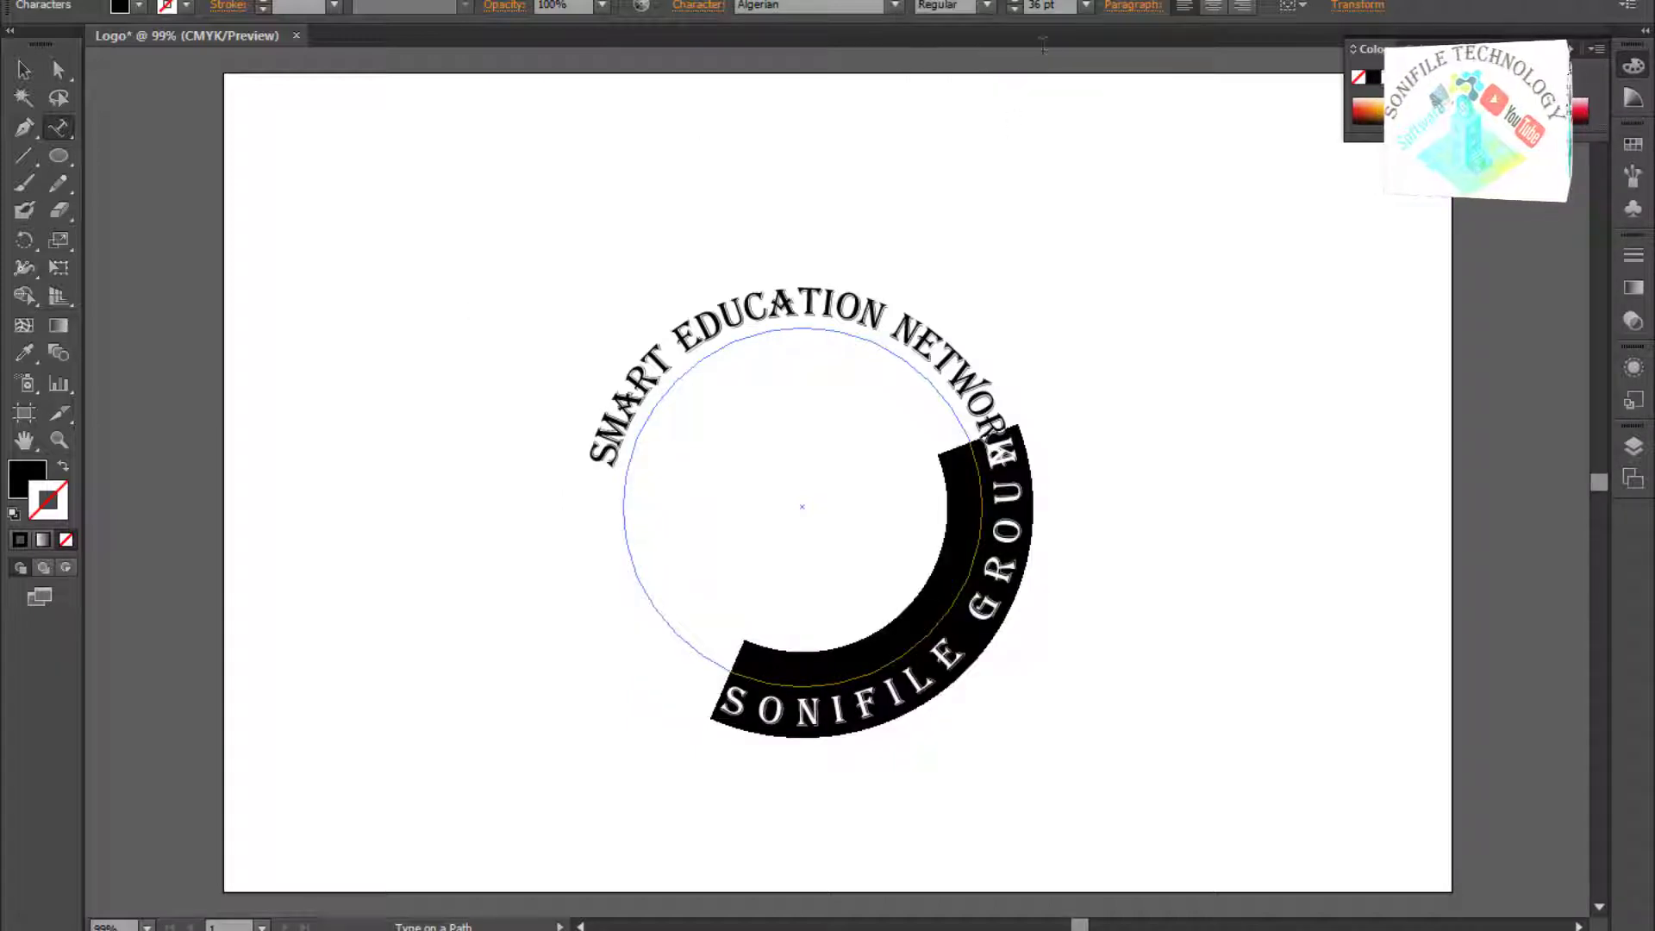
click(1130, 7)
click(937, 90)
click(937, 89)
click(937, 90)
click(937, 89)
click(937, 89)
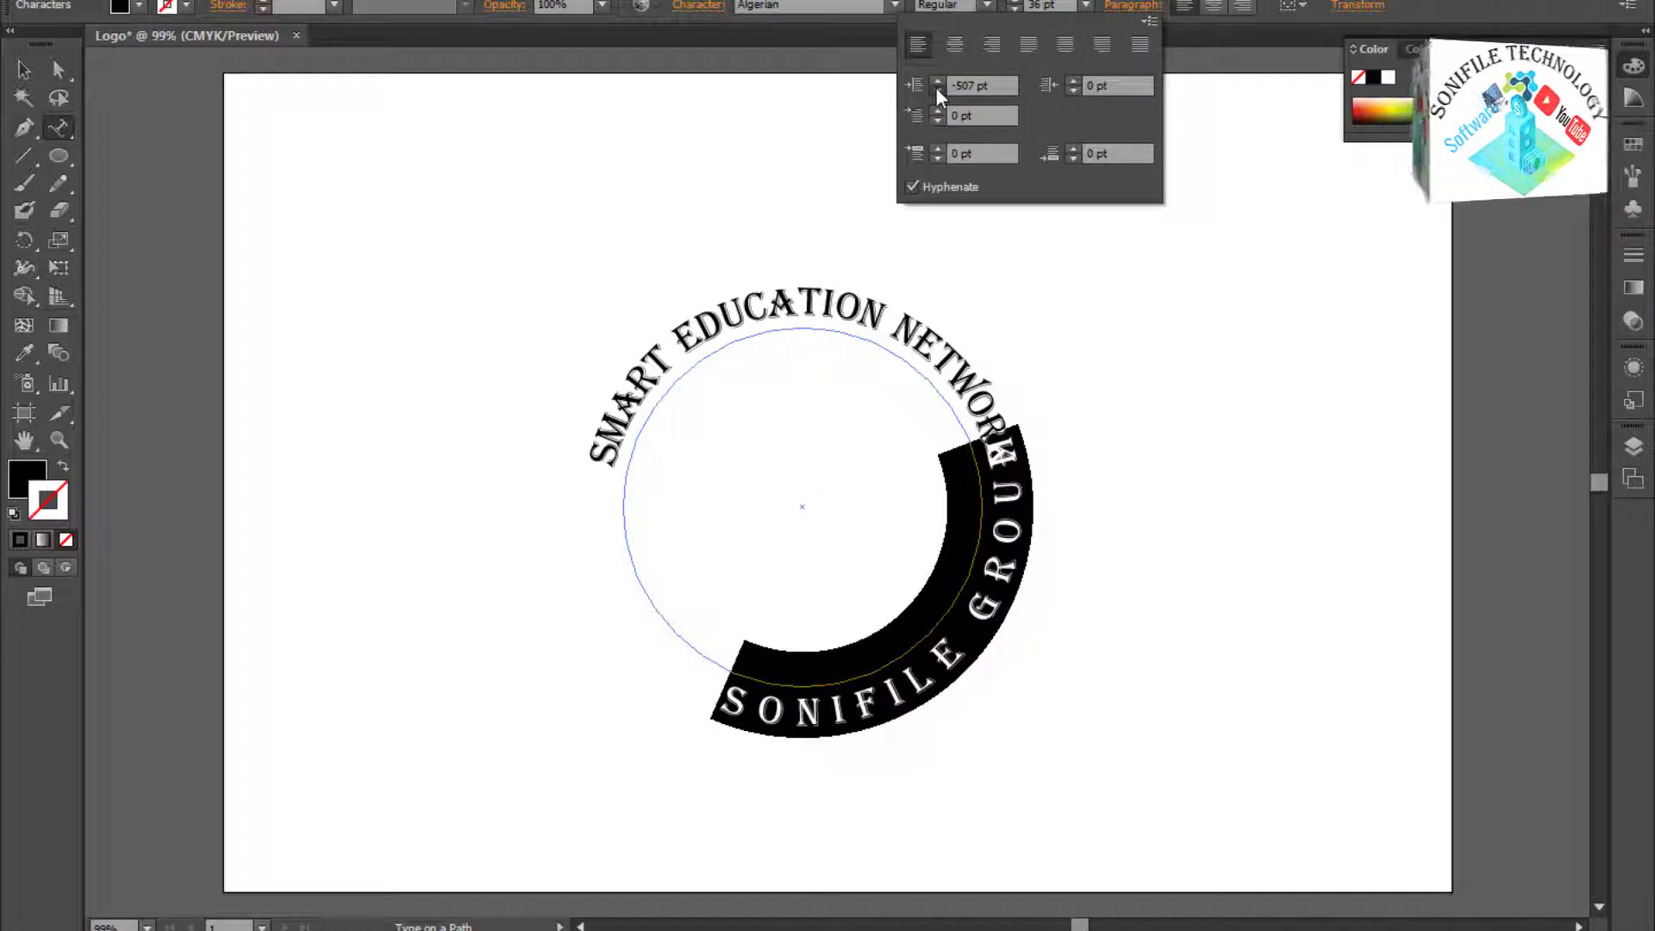
click(937, 89)
click(936, 90)
click(937, 90)
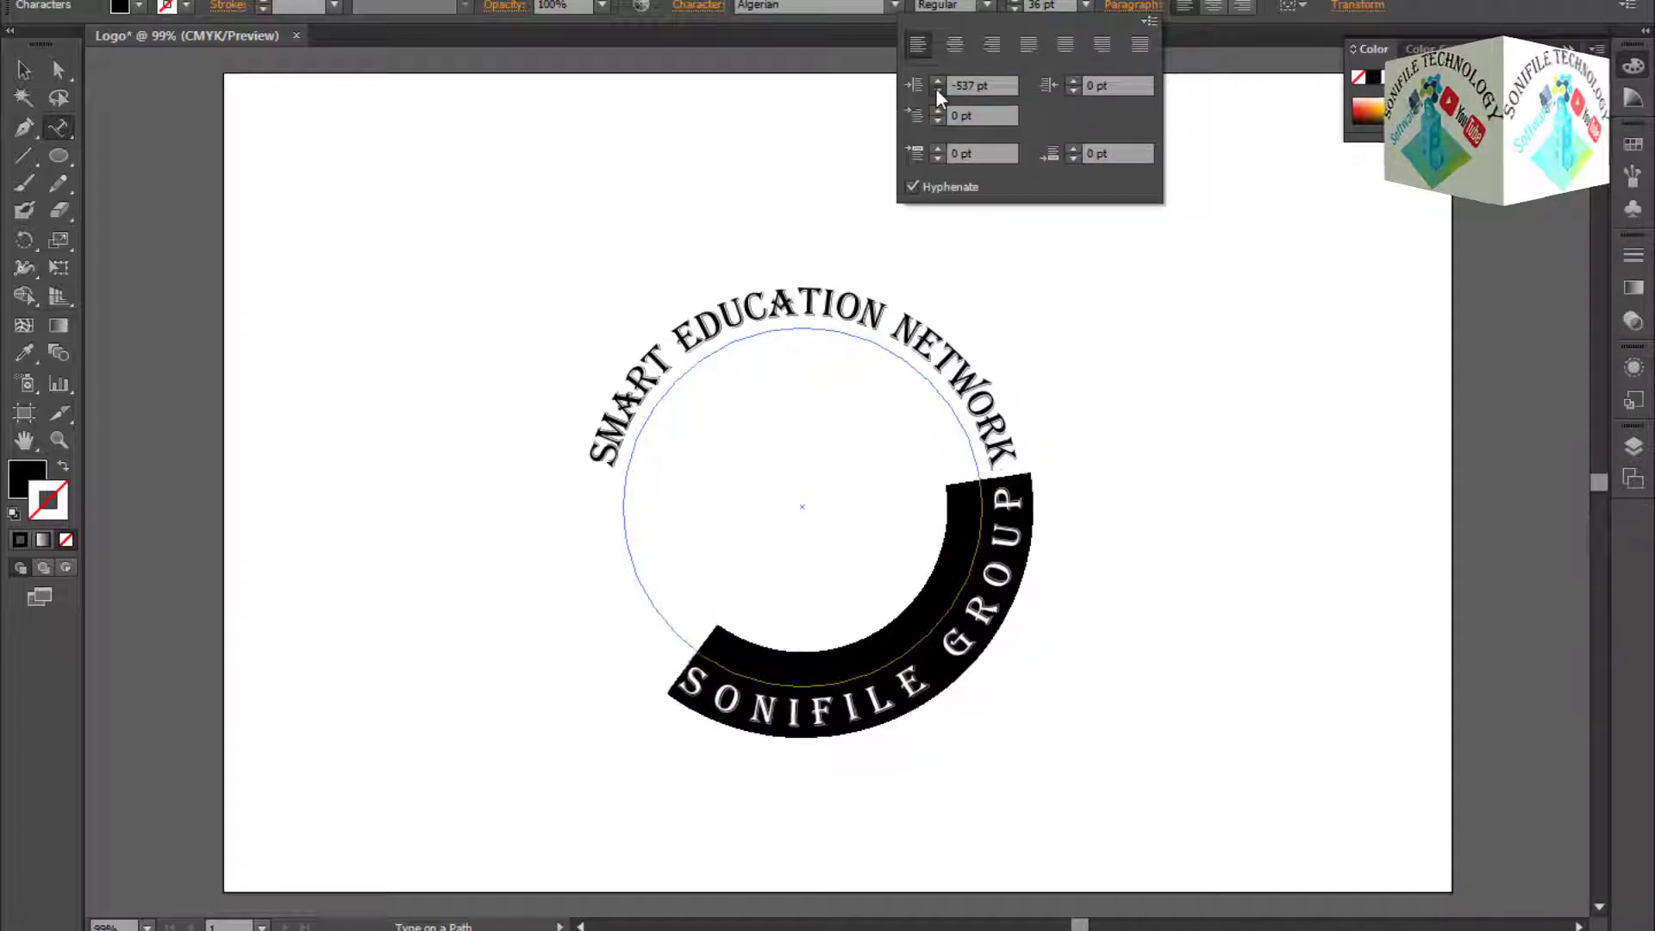
click(937, 90)
click(937, 90)
click(936, 89)
click(937, 89)
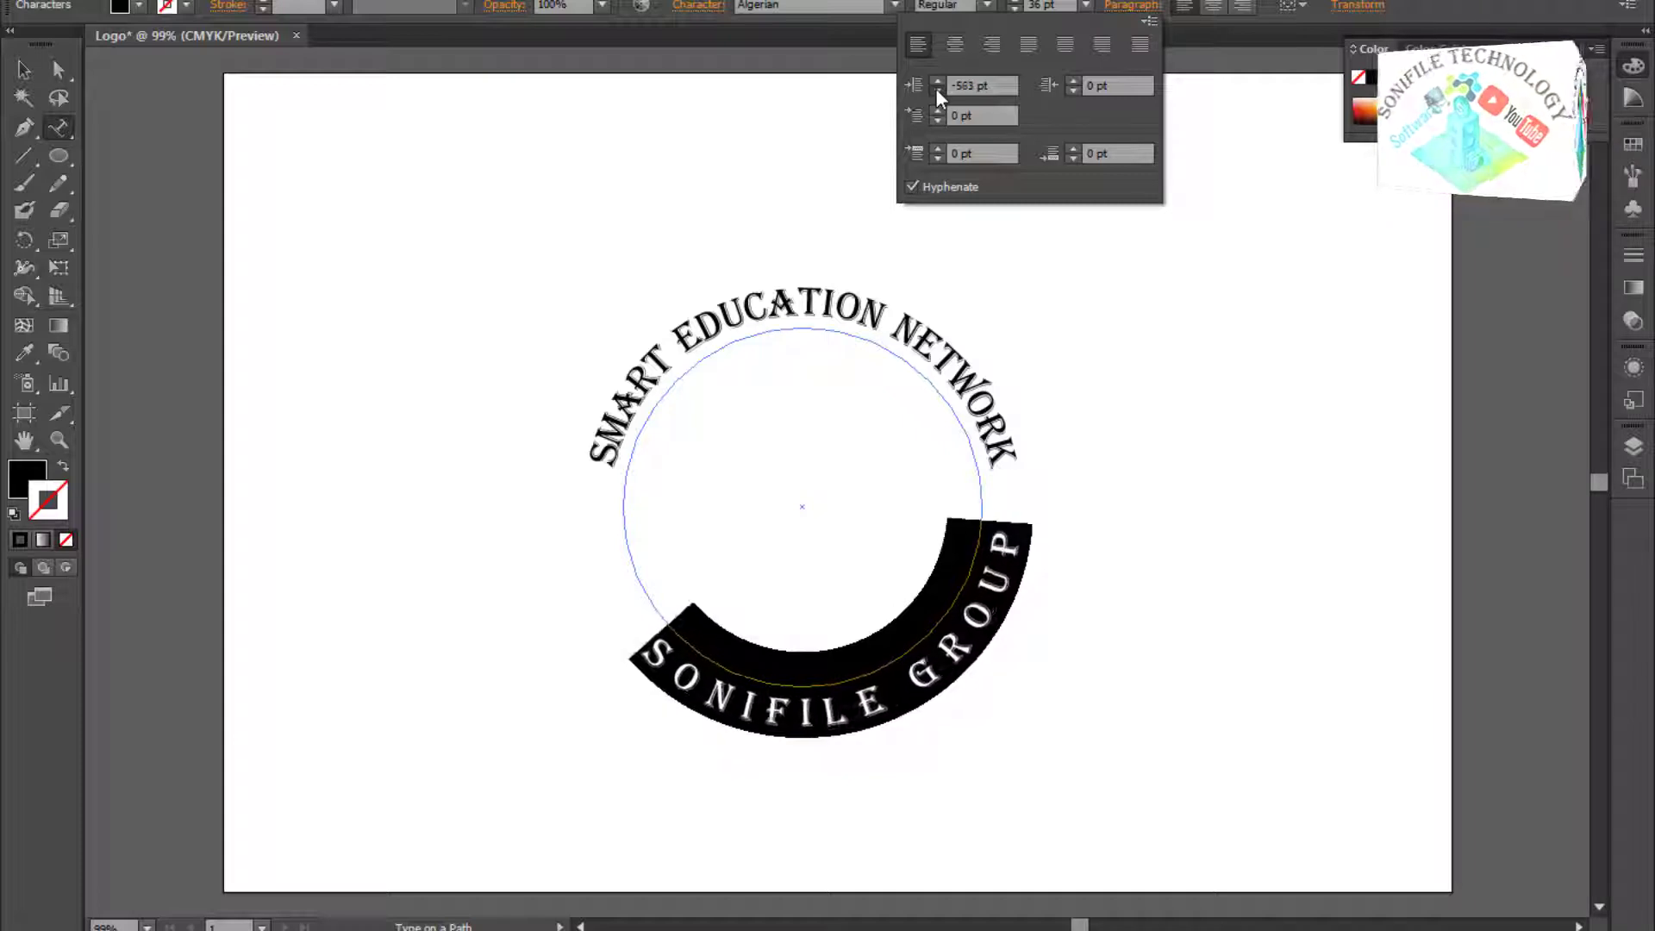
click(937, 90)
click(937, 90)
click(937, 89)
click(936, 90)
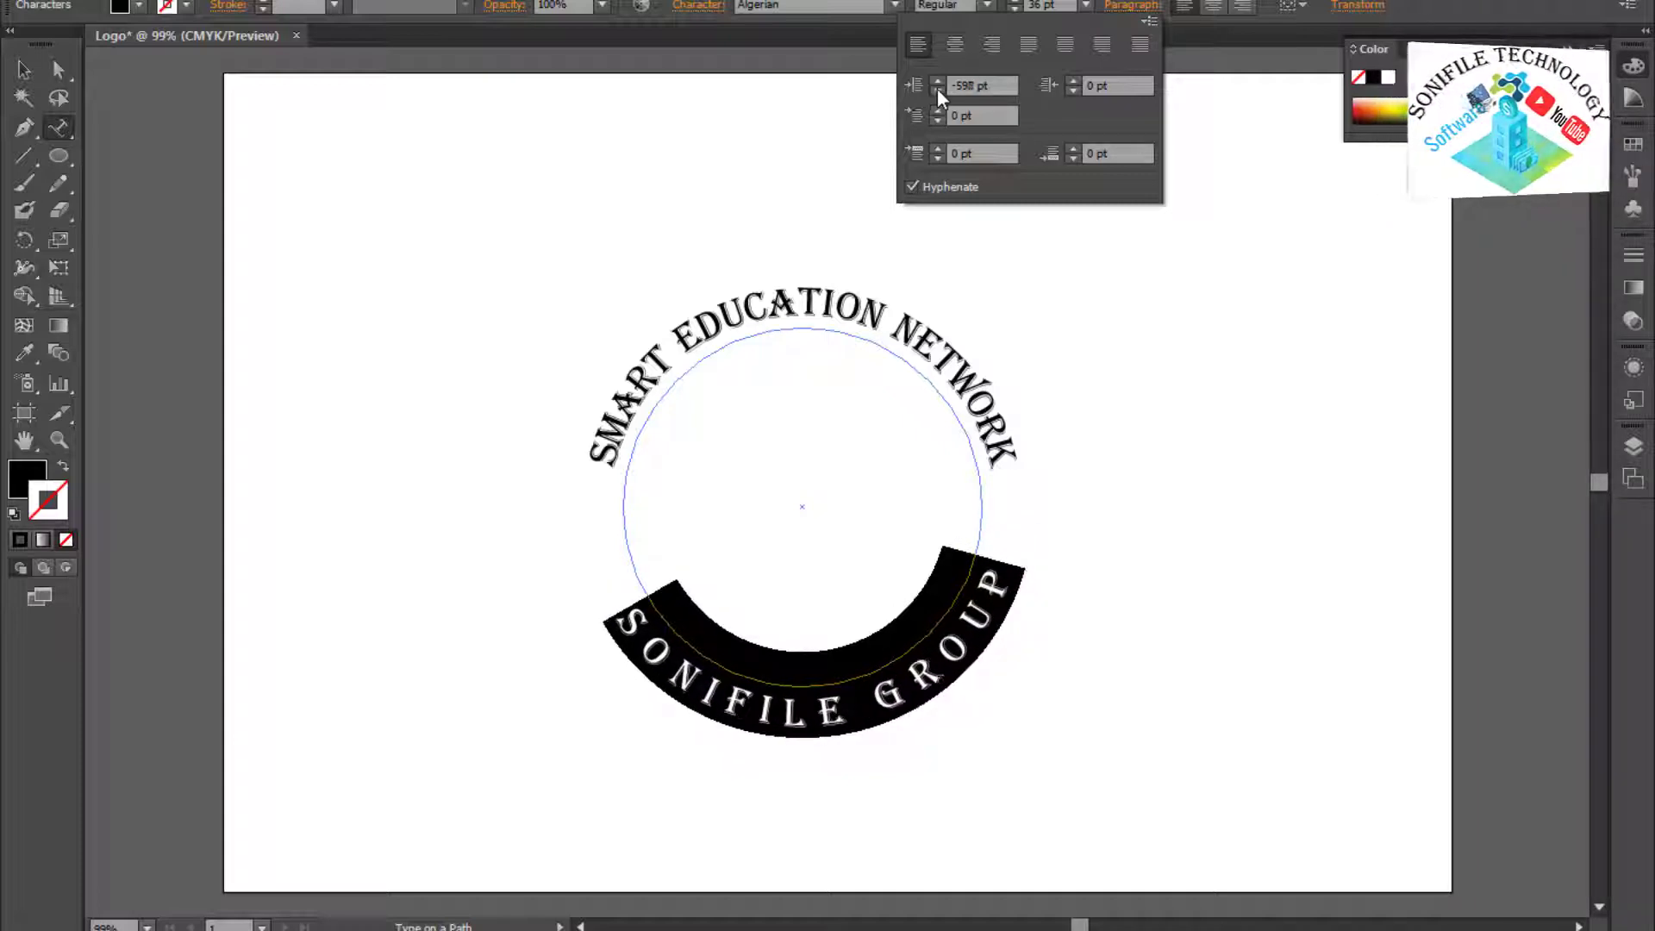
click(937, 89)
click(938, 90)
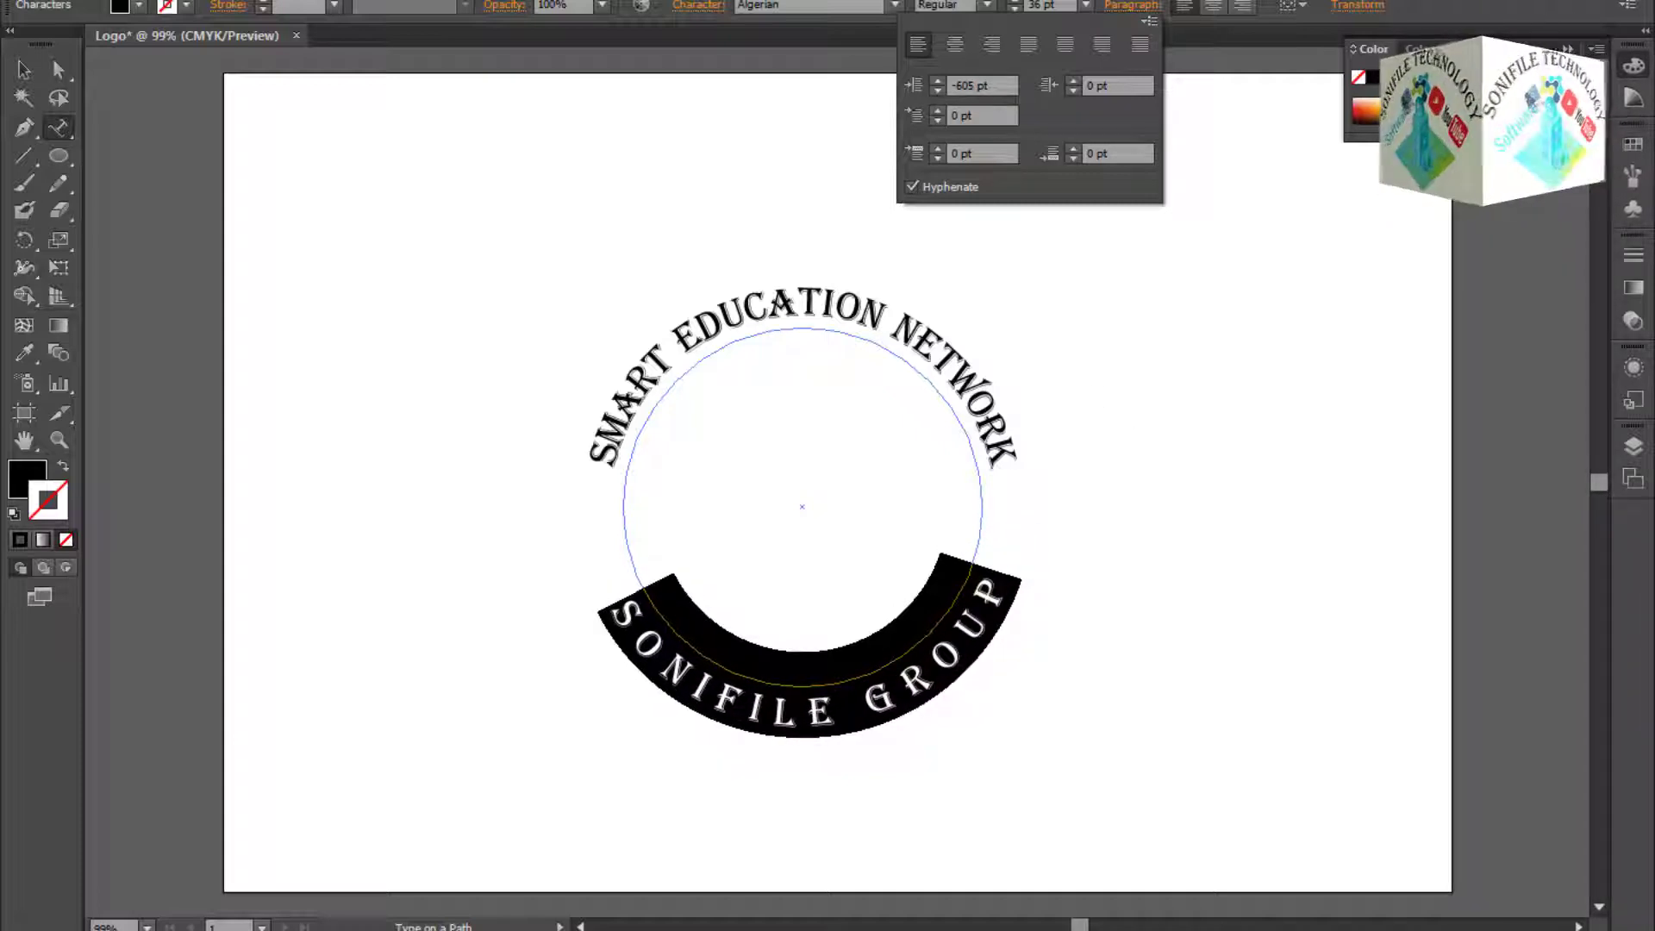
click(36, 79)
click(358, 310)
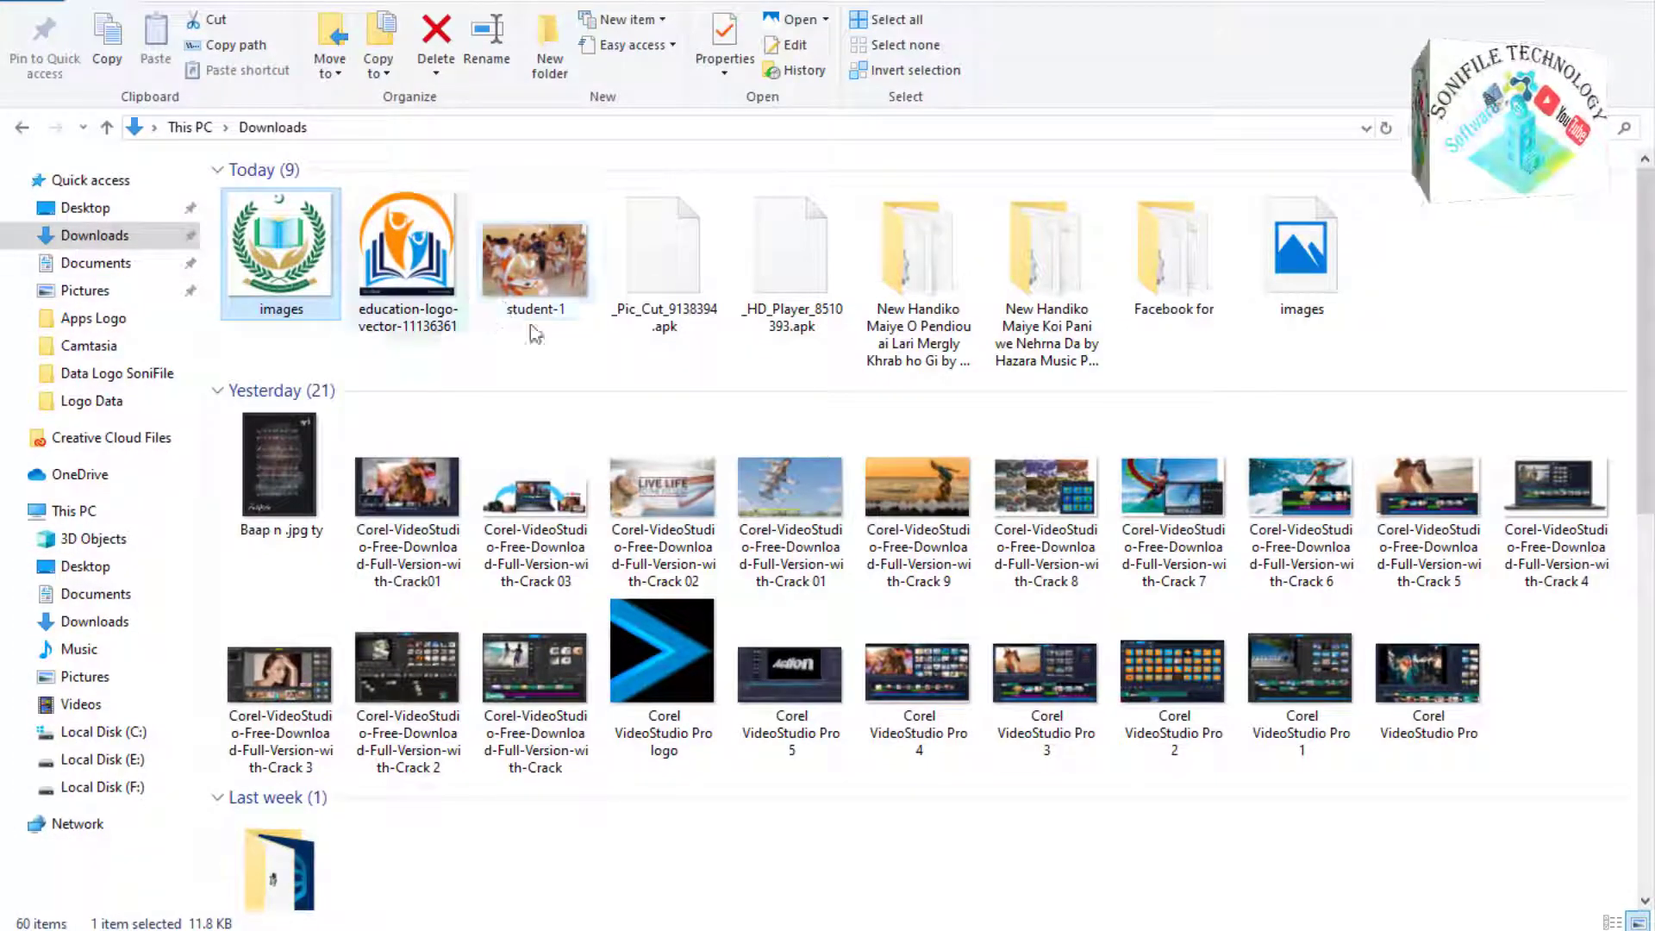
Try placing the images file from the Downloads folder inside the circle of text, and undo the placement.
click(1311, 280)
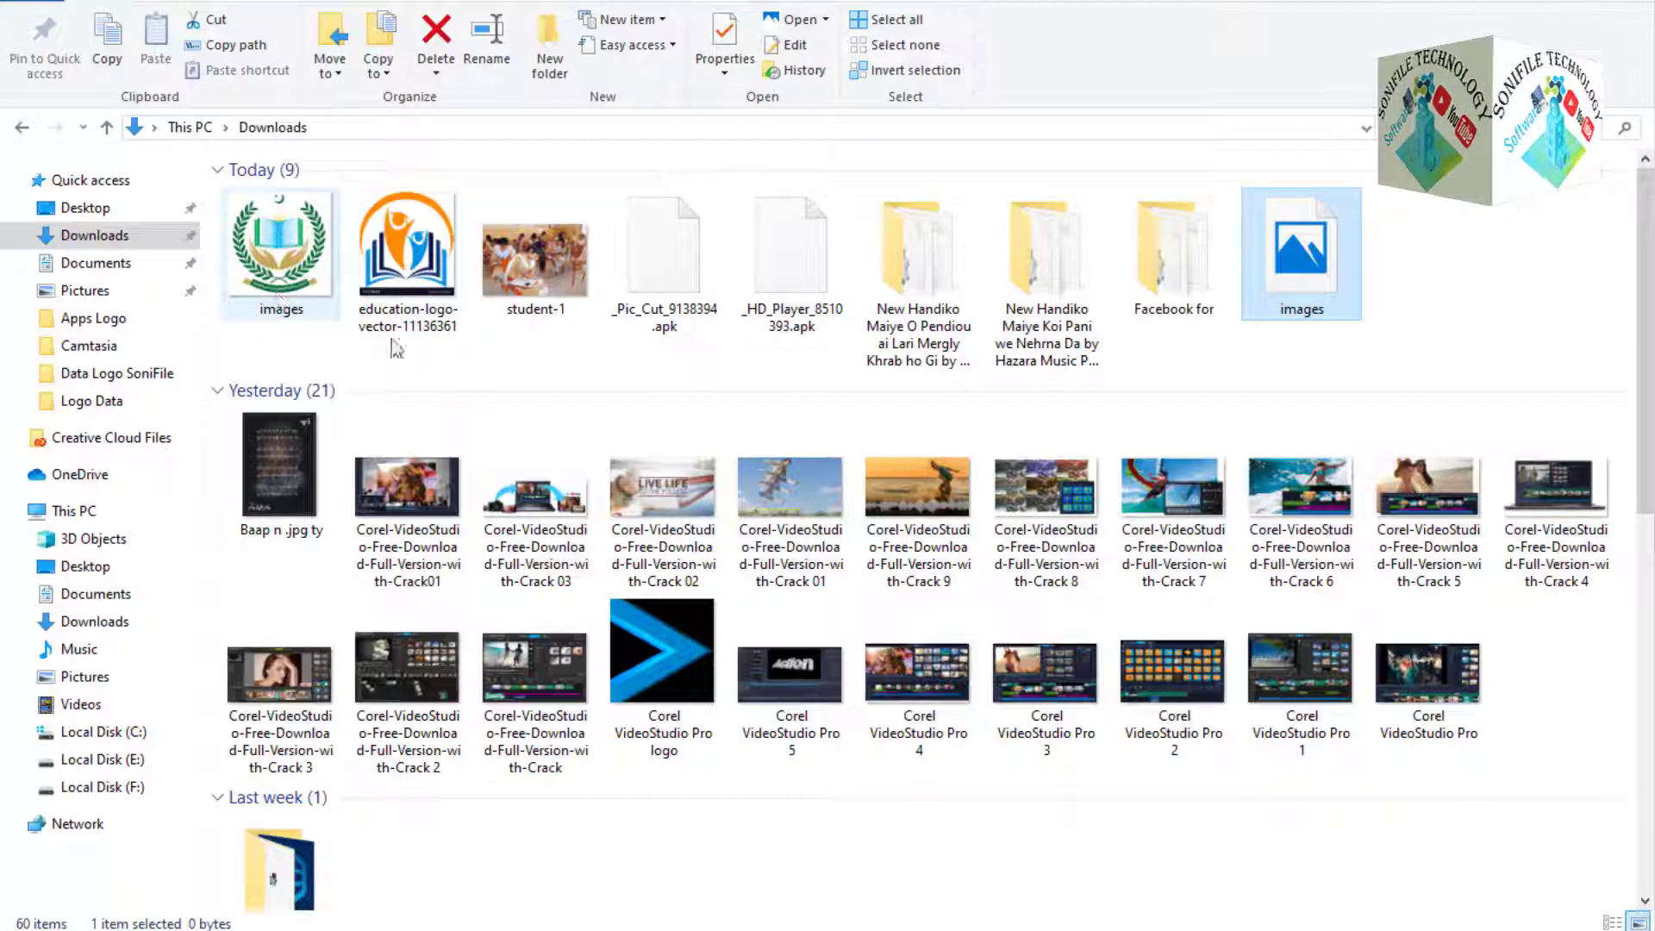
drag(1307, 274, 737, 511)
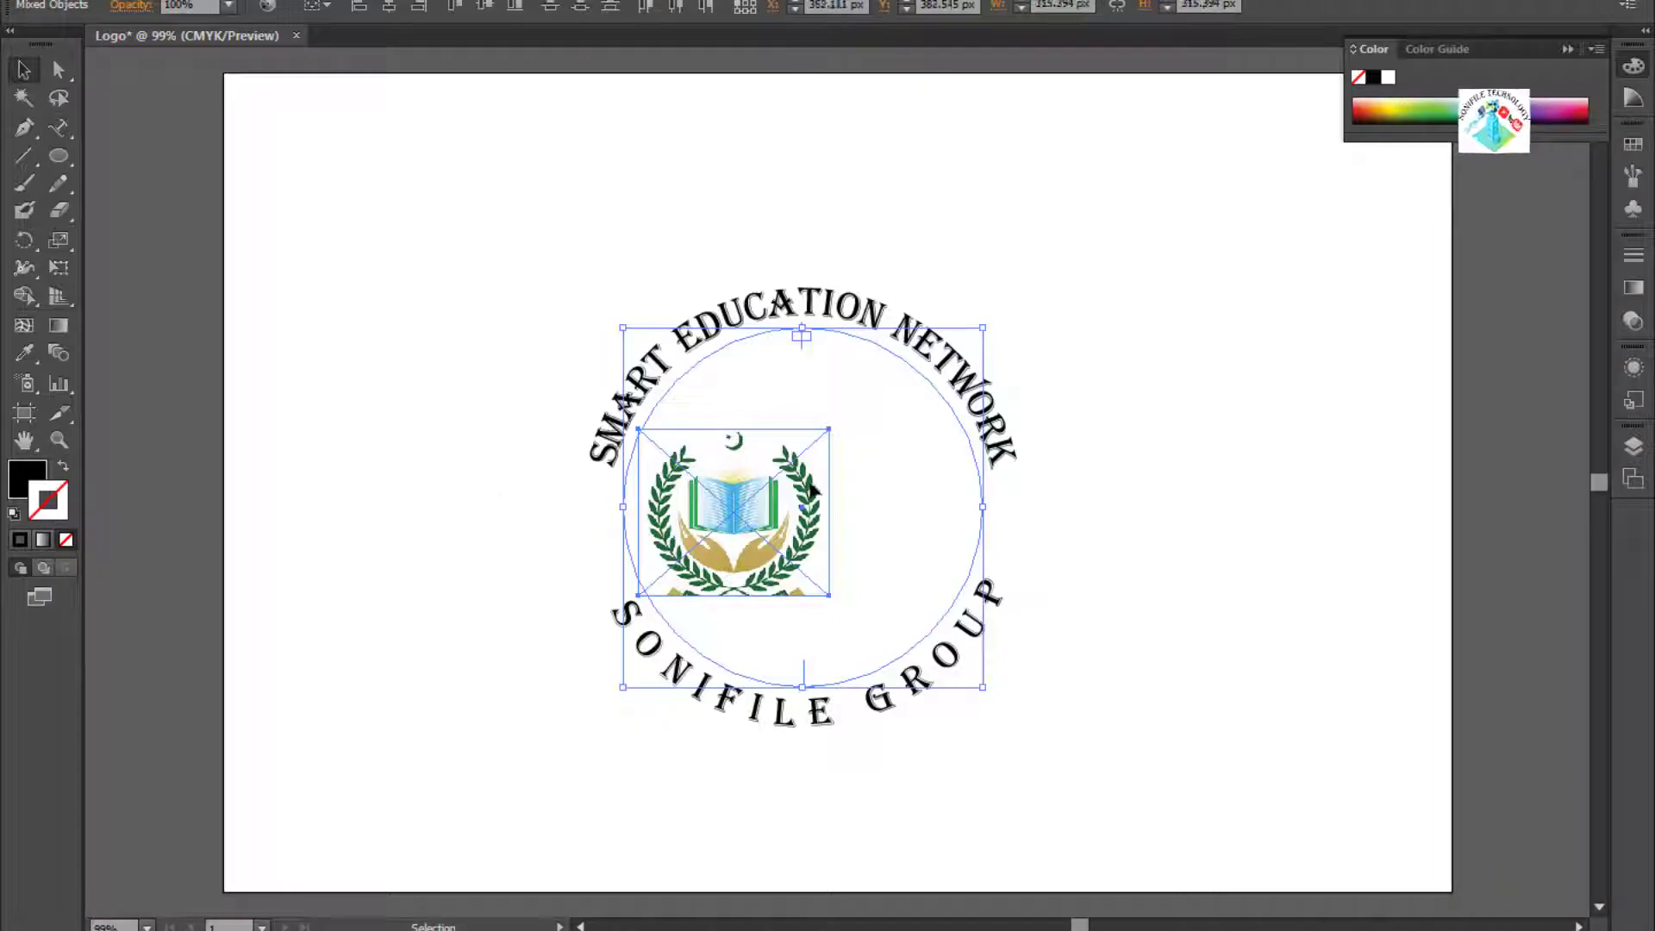
mouse_move(802, 522)
mouse_down()
mouse_move(820, 509)
mouse_move(795, 519)
mouse_up()
key(ctrl+z)
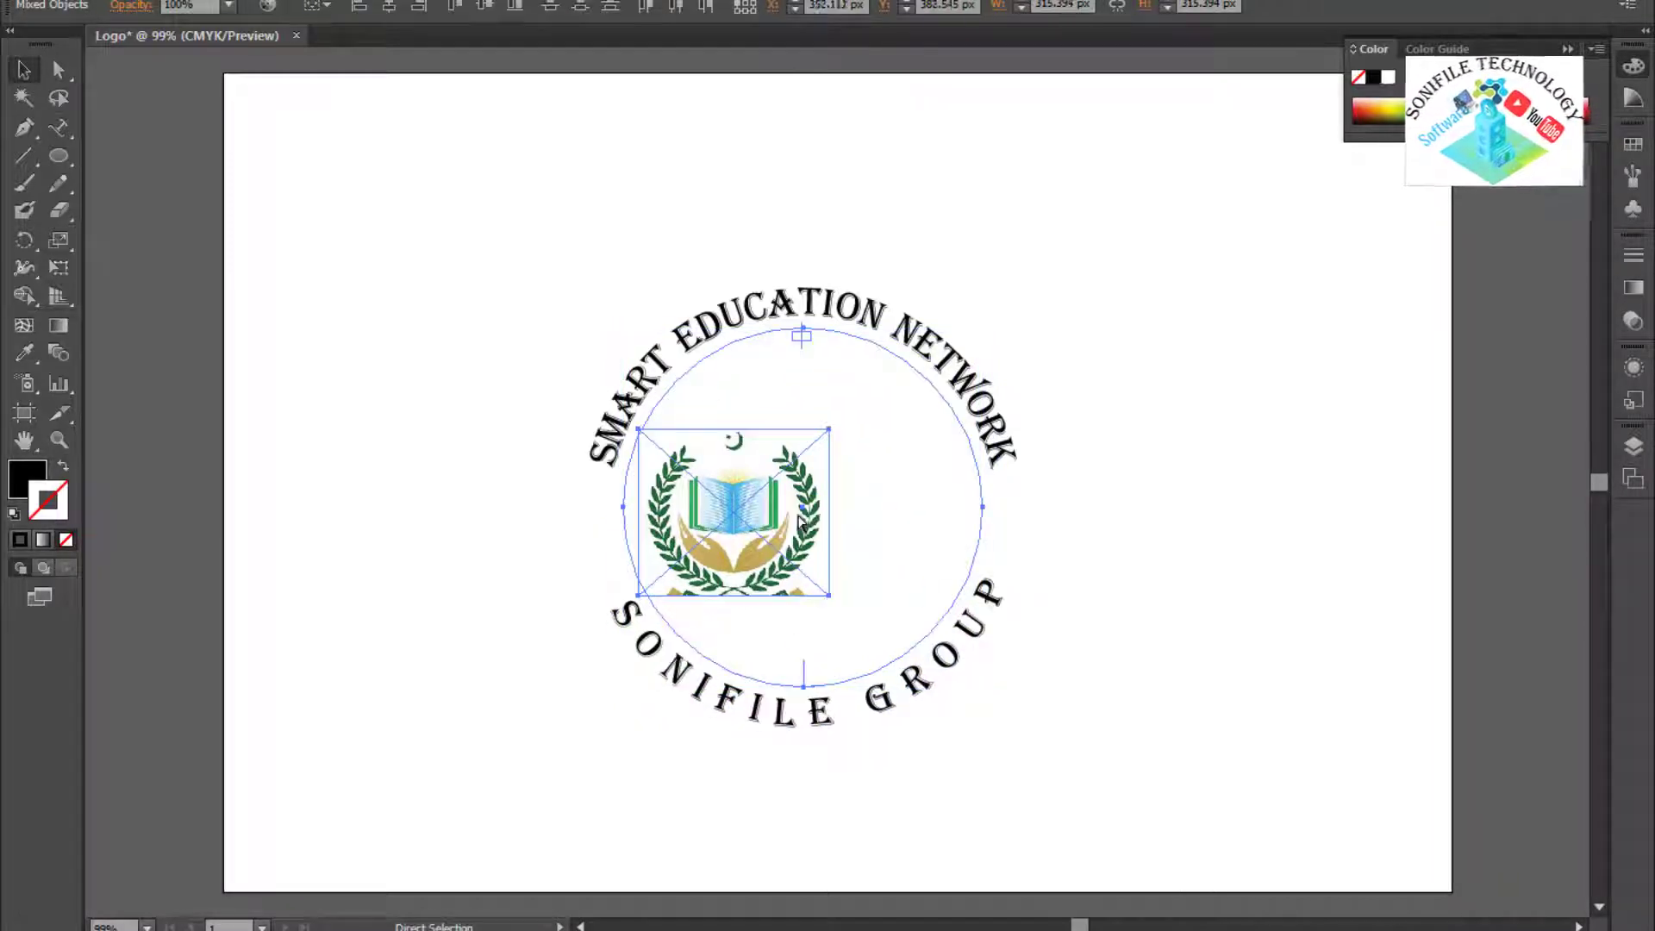
key(ctrl+z)
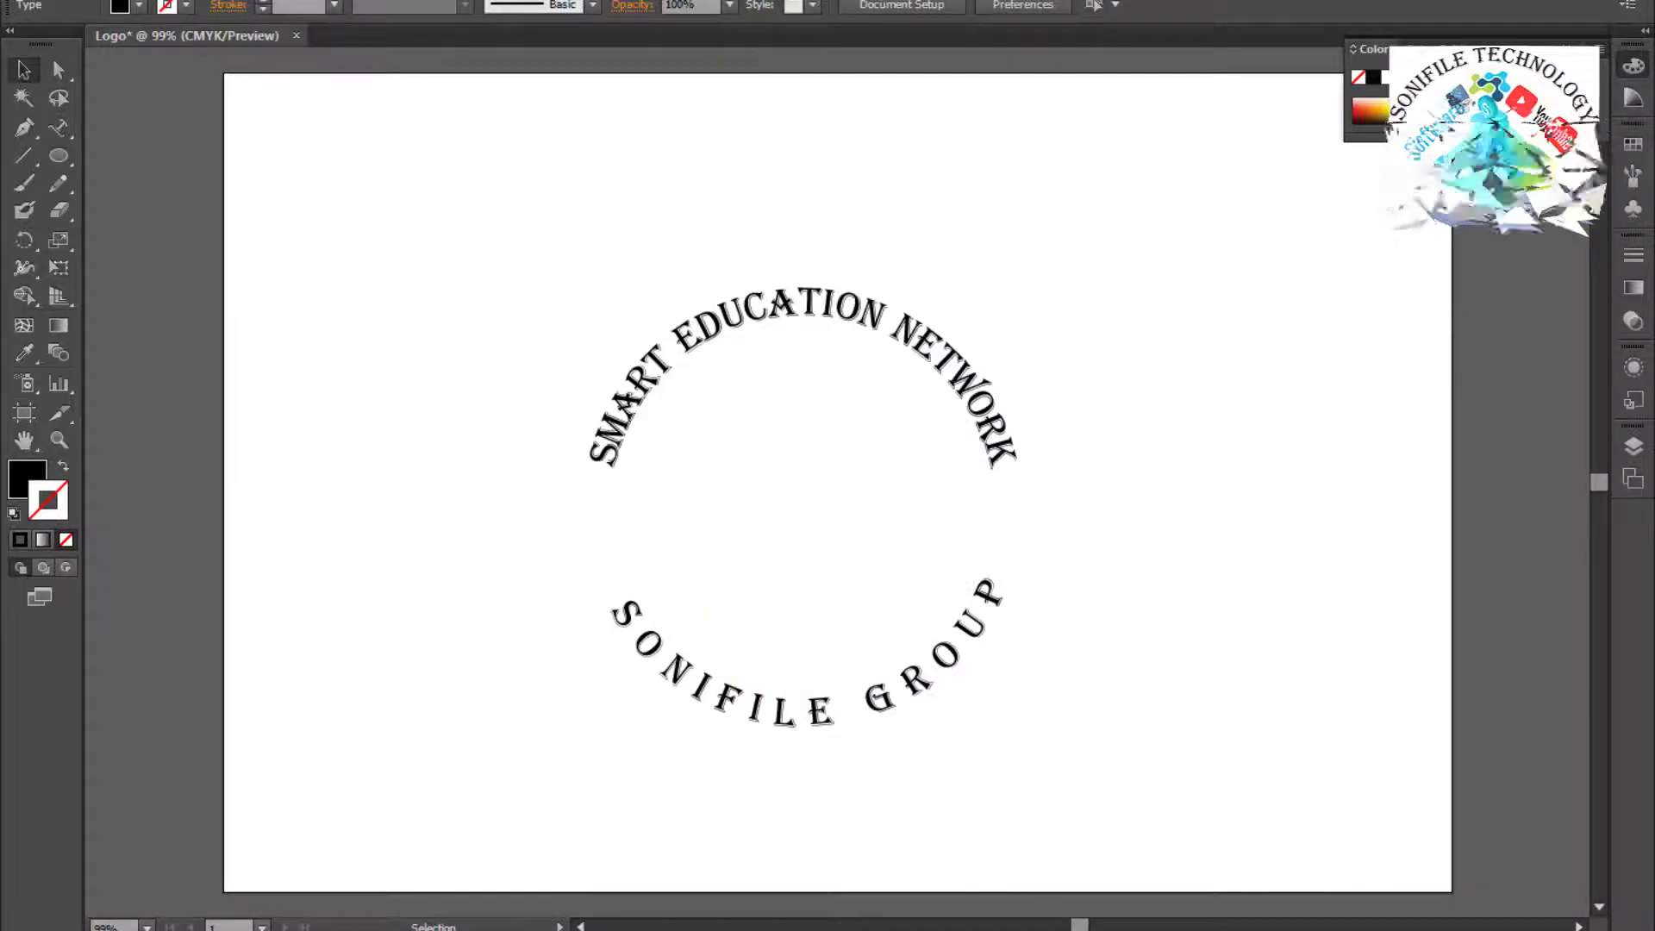
Place the images file from File Explorer's Downloads folder inside the circle of text, enlarged to about 226 by 232 px and centred.
key(alt+Tab)
drag(1312, 260, 935, 659)
drag(836, 545, 806, 505)
drag(899, 607, 935, 650)
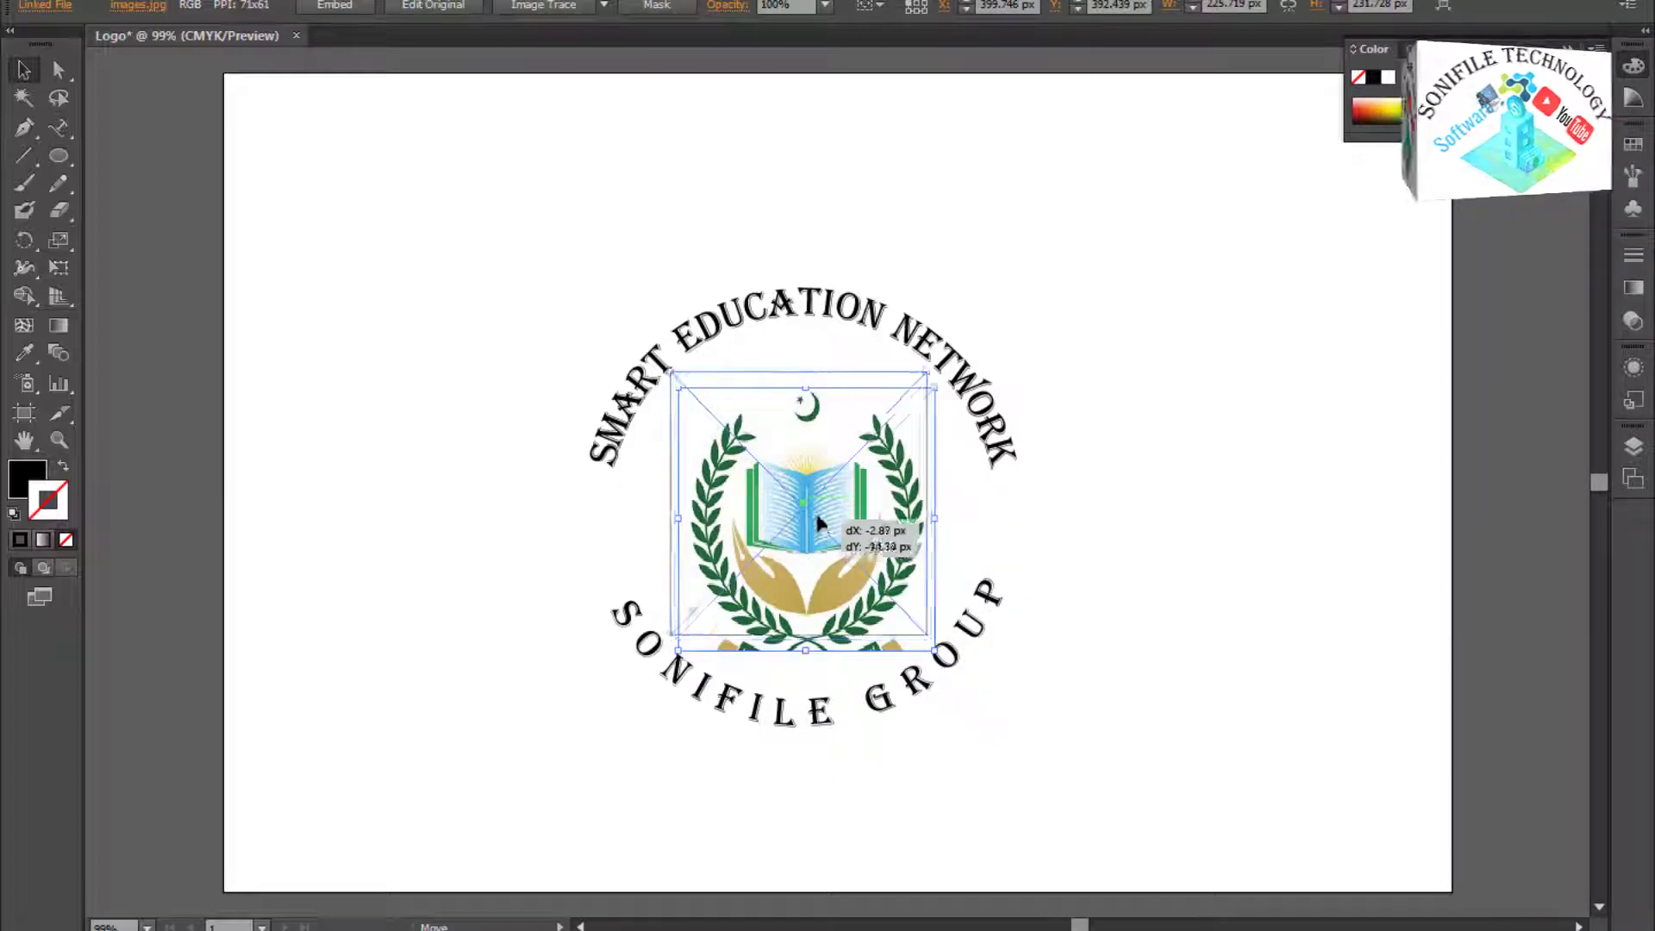